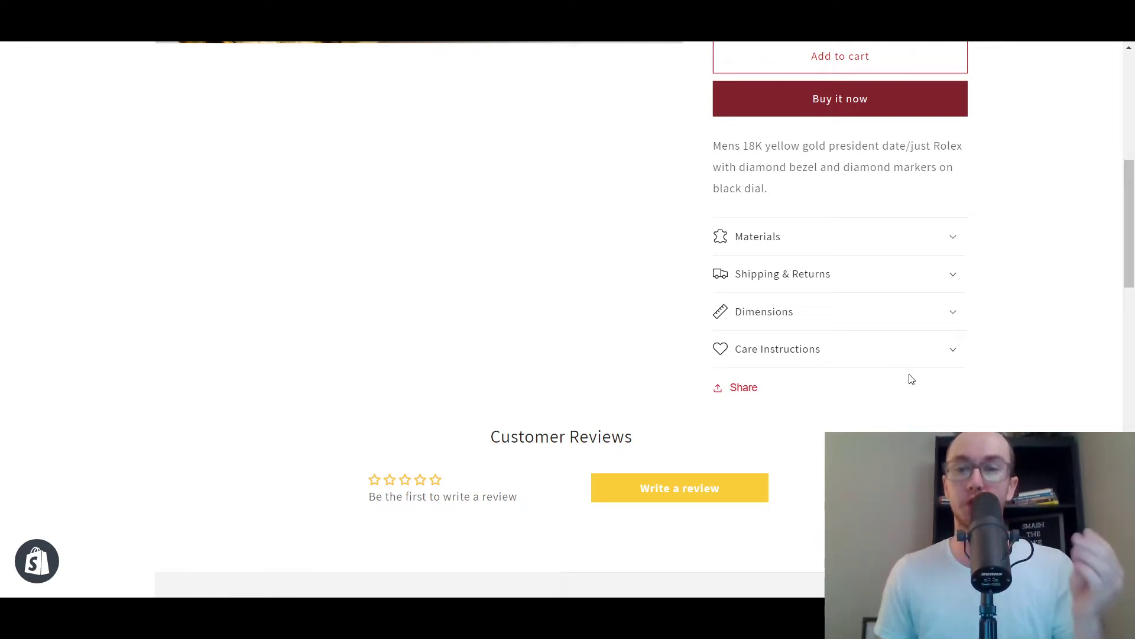
# - Expand and collapse the Care Instructions, Dimensions and Shipping & Returns sections on the watch's storefront page to check their content
pyautogui.scroll(-1, 1132, 314)
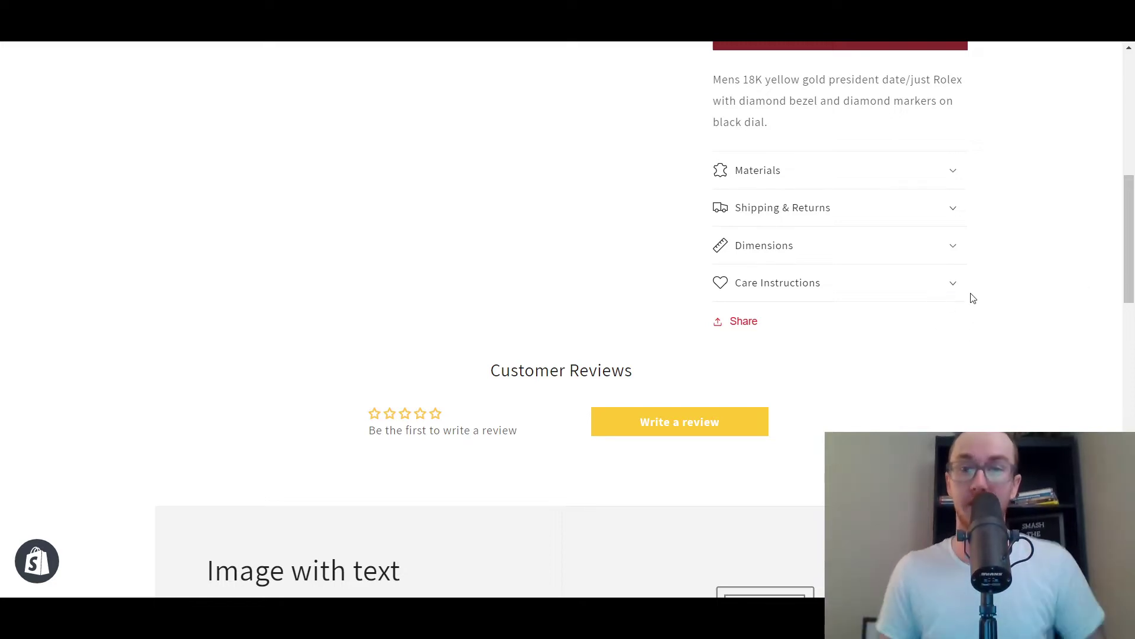
pyautogui.click(919, 277)
pyautogui.click(920, 281)
pyautogui.click(923, 247)
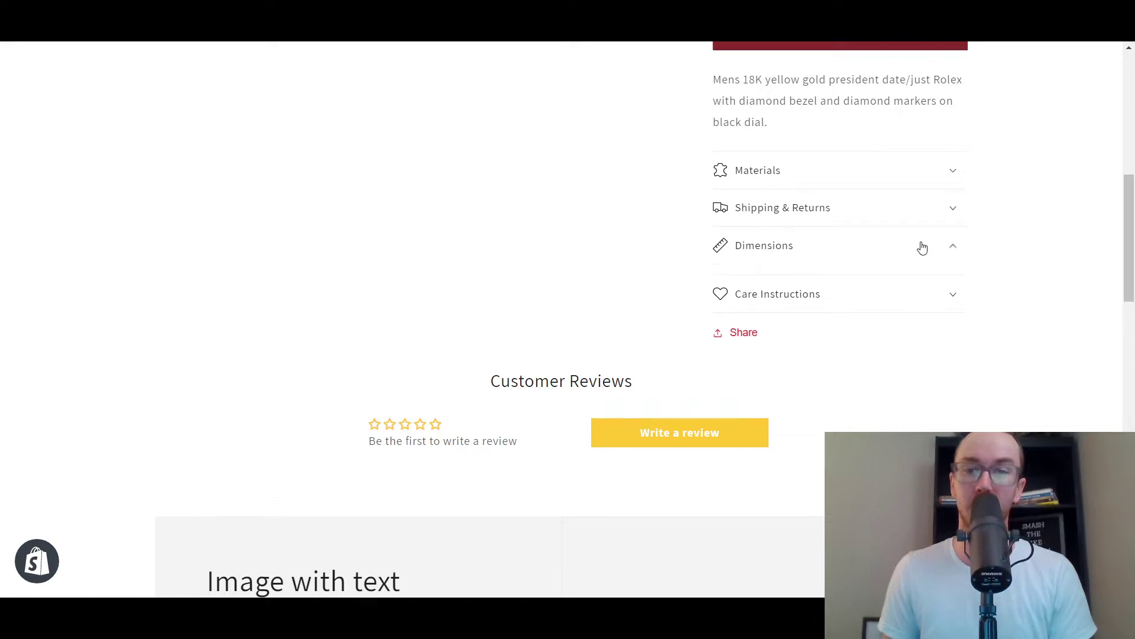
pyautogui.click(922, 247)
pyautogui.click(921, 206)
pyautogui.click(921, 206)
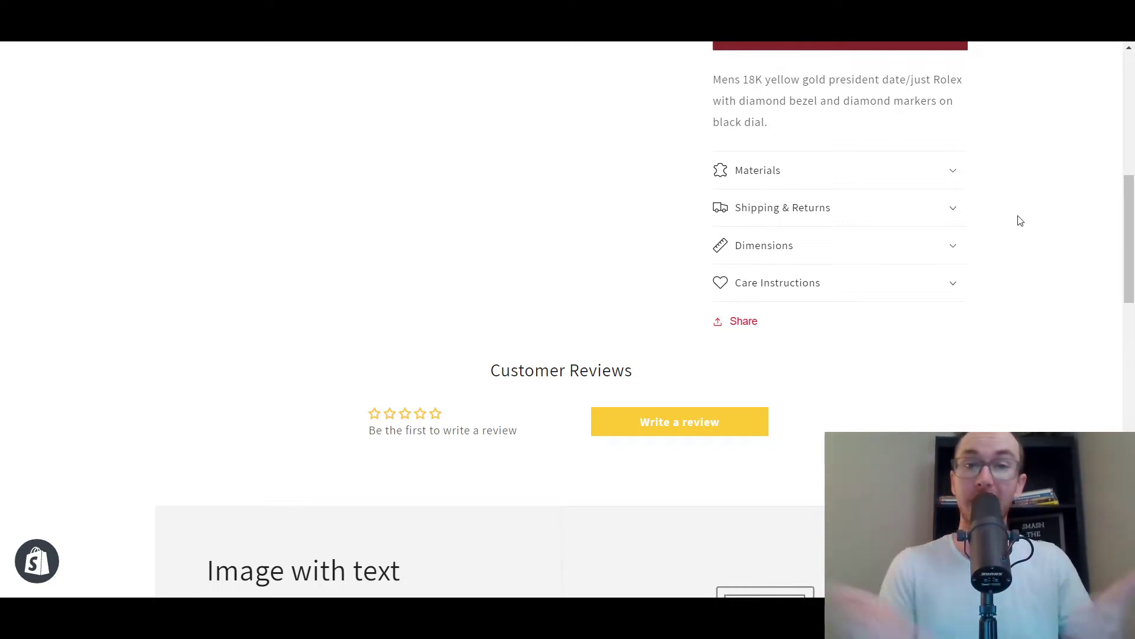
# - Expand the Materials section below the watch's description, read its content and collapse it again
pyautogui.click(905, 180)
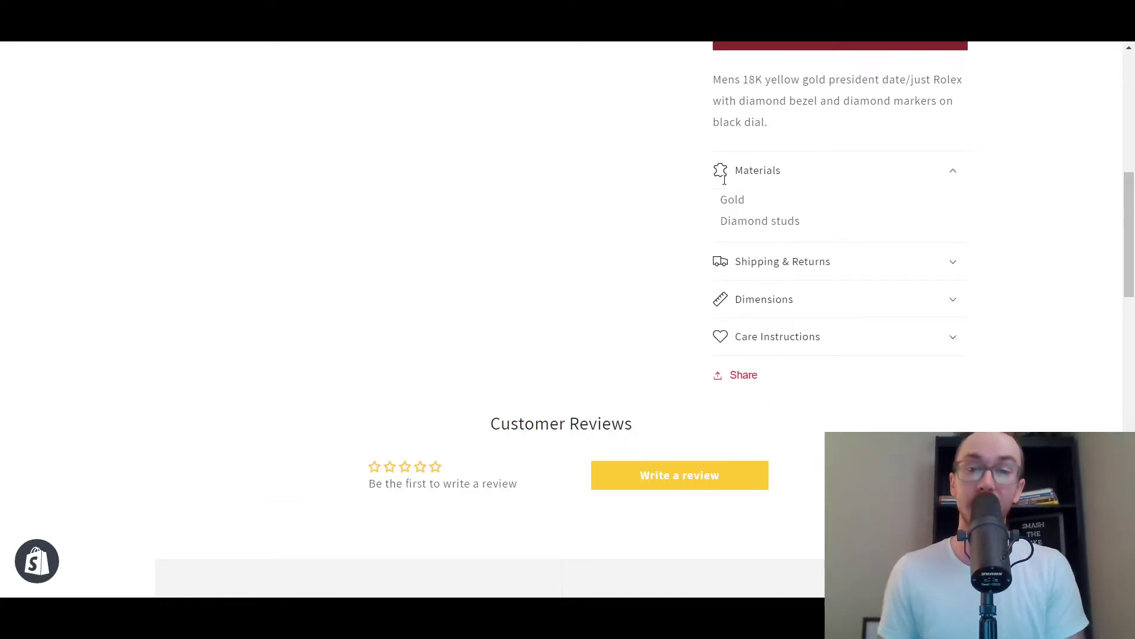
pyautogui.click(754, 183)
pyautogui.click(767, 185)
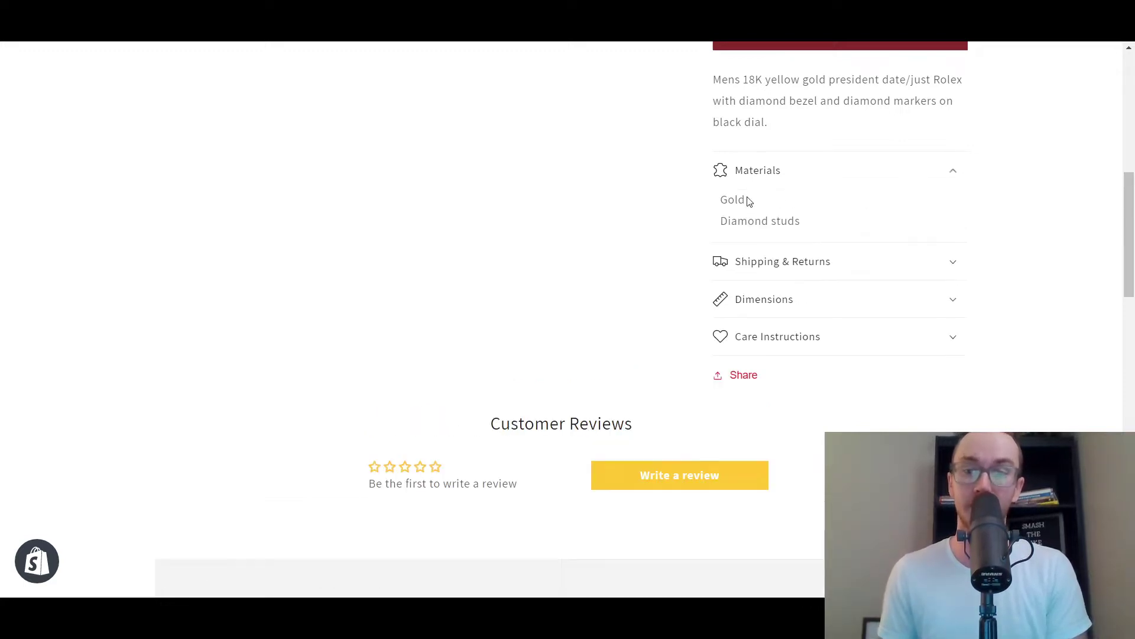
pyautogui.click(779, 186)
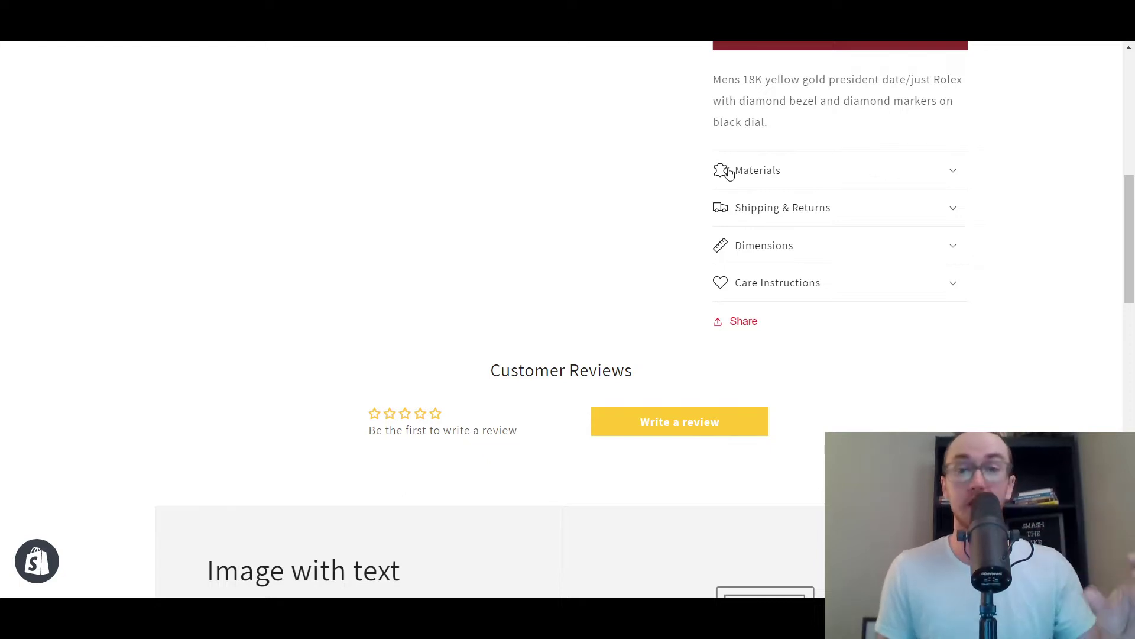
# - Check the content of the Shipping & Returns section on the watch's storefront page, leaving it collapsed
pyautogui.click(766, 208)
pyautogui.click(791, 216)
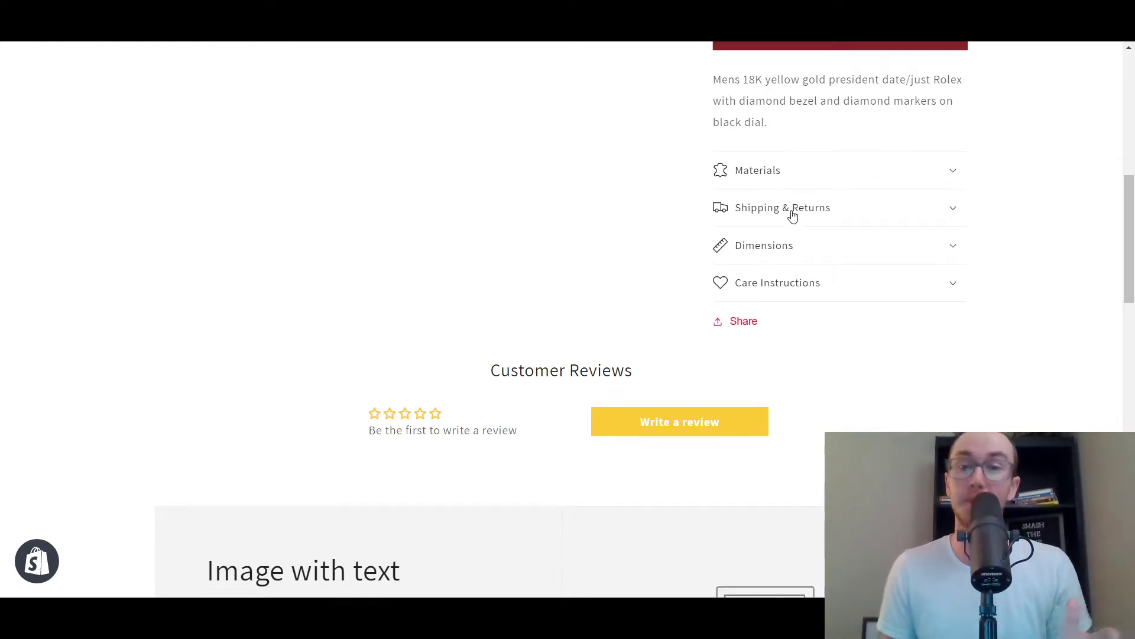
pyautogui.click(829, 211)
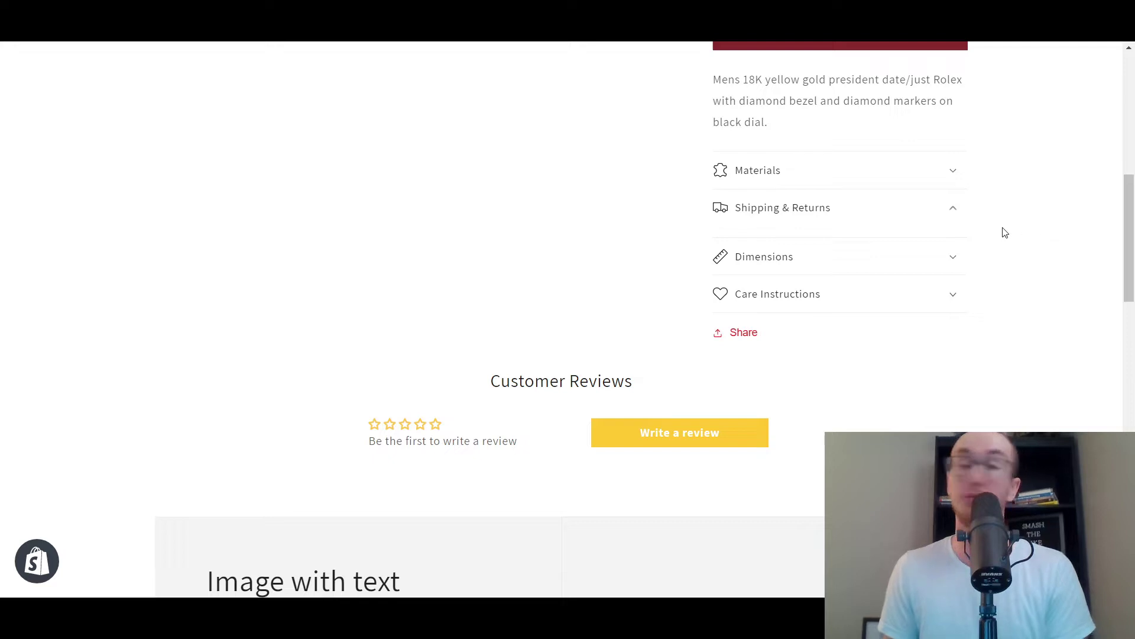
pyautogui.click(891, 210)
pyautogui.moveTo(1130, 243); pyautogui.dragTo(1133, 238)
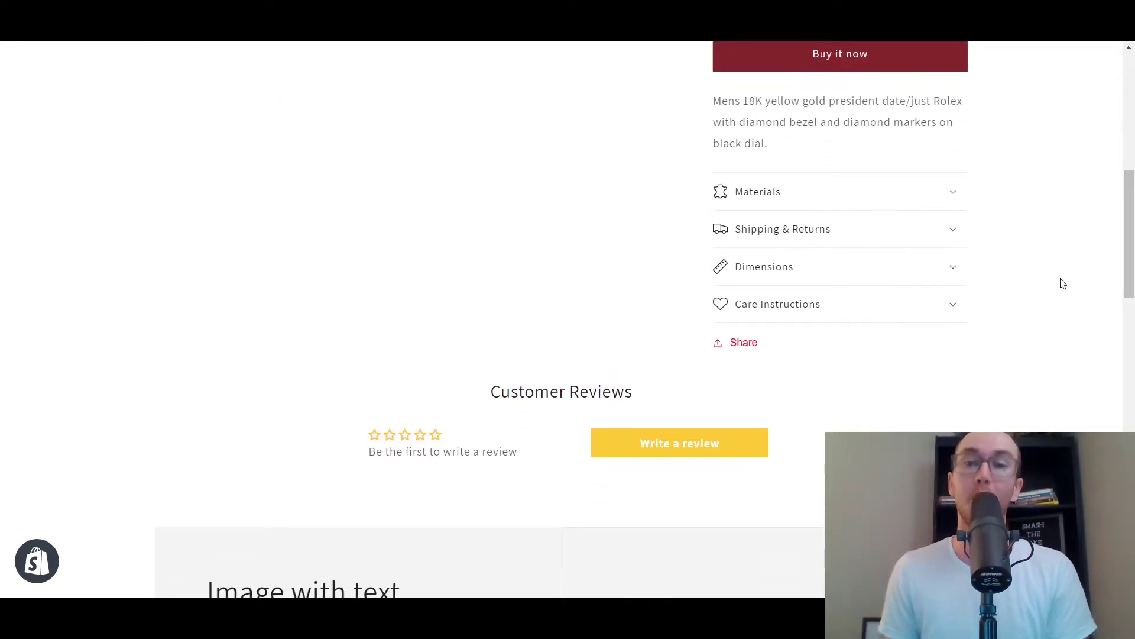
# - Reopen the Materials section, highlight its listed materials and collapse the section
pyautogui.click(799, 190)
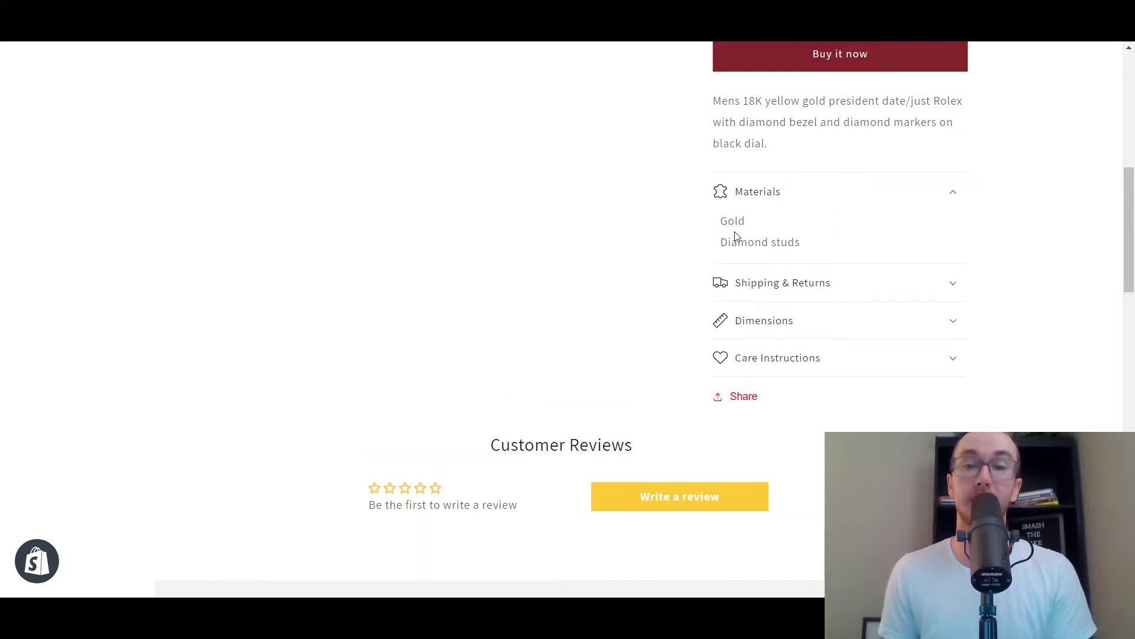
pyautogui.moveTo(723, 227); pyautogui.dragTo(840, 251)
pyautogui.click(843, 251)
pyautogui.click(856, 198)
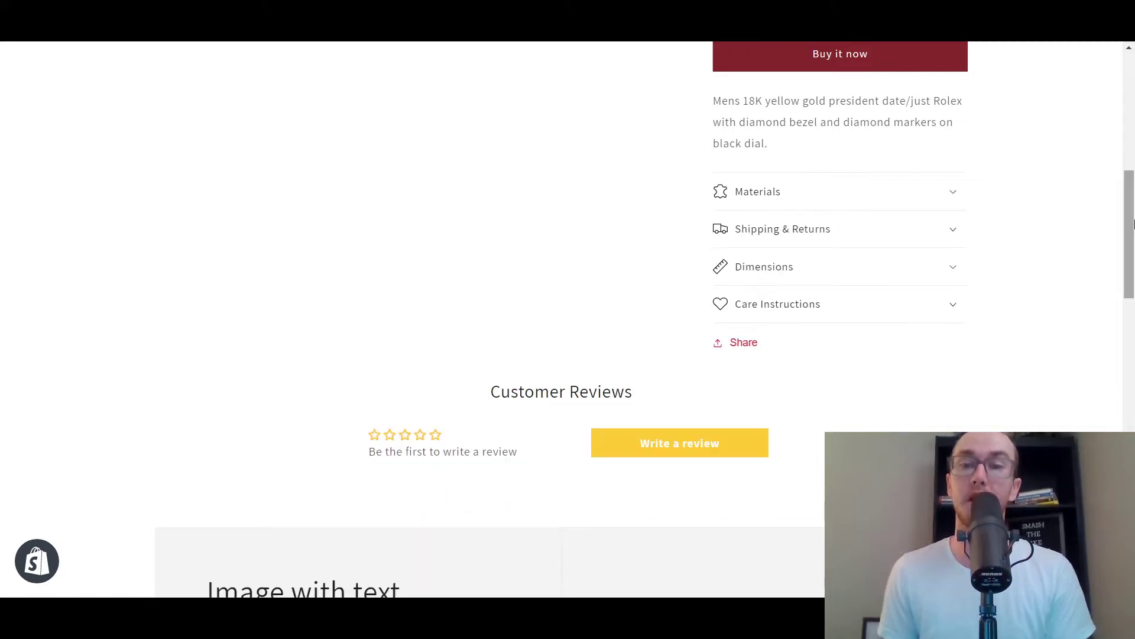
# - Compare the Materials, Care Instructions and Dimensions sections of the watch page and leave all of them collapsed
pyautogui.moveTo(1133, 217); pyautogui.dragTo(1123, 194)
pyautogui.click(774, 303)
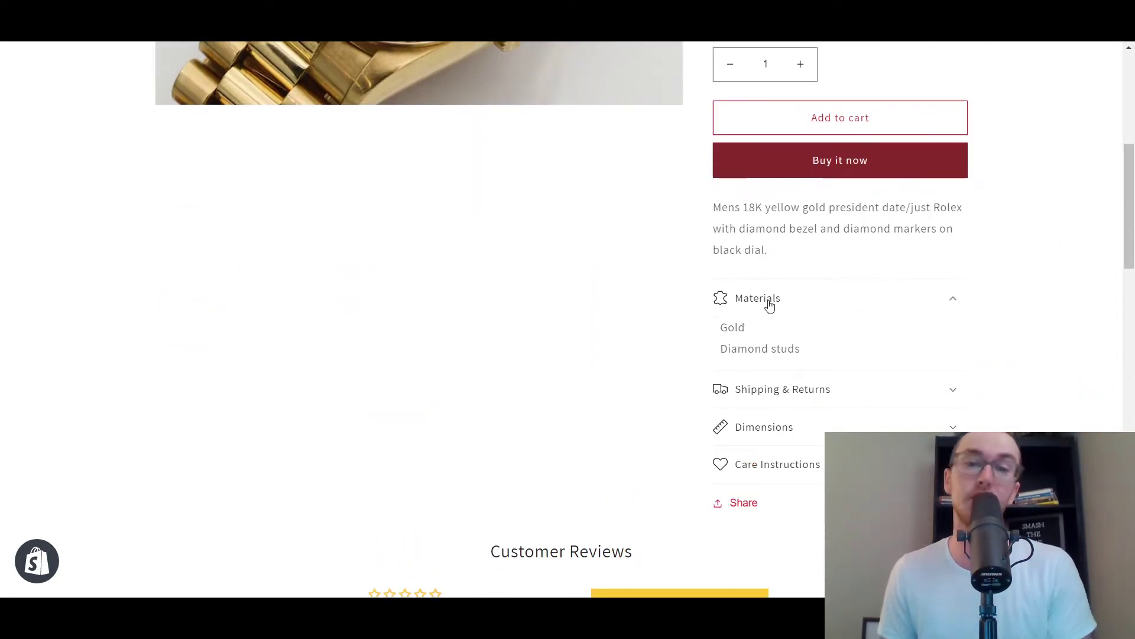
pyautogui.click(769, 303)
pyautogui.click(953, 413)
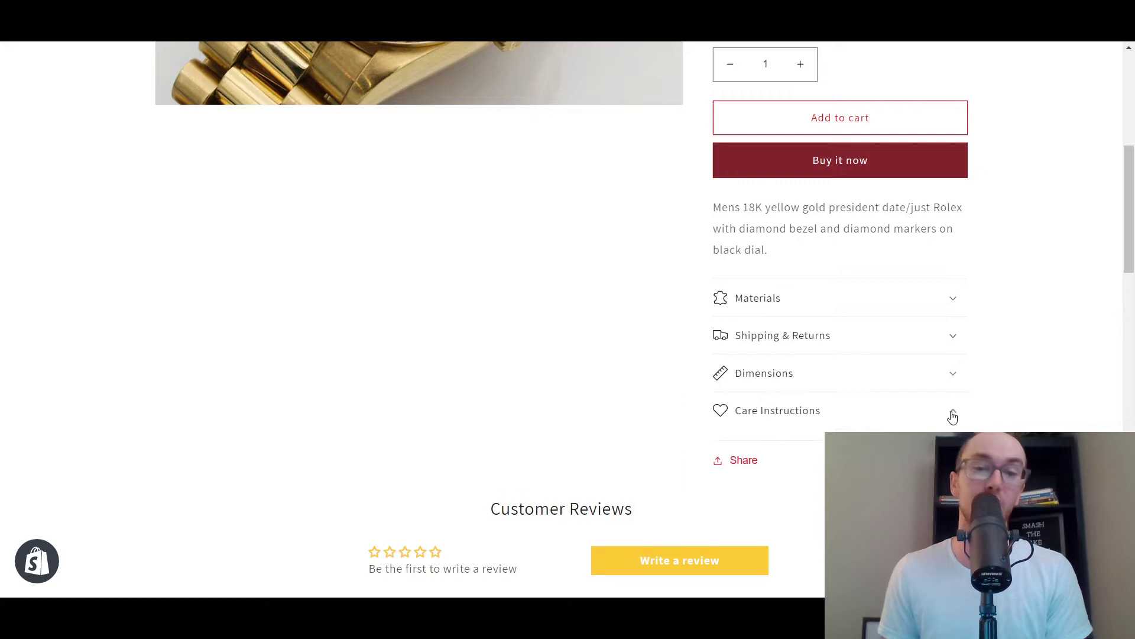
pyautogui.click(953, 416)
pyautogui.click(949, 384)
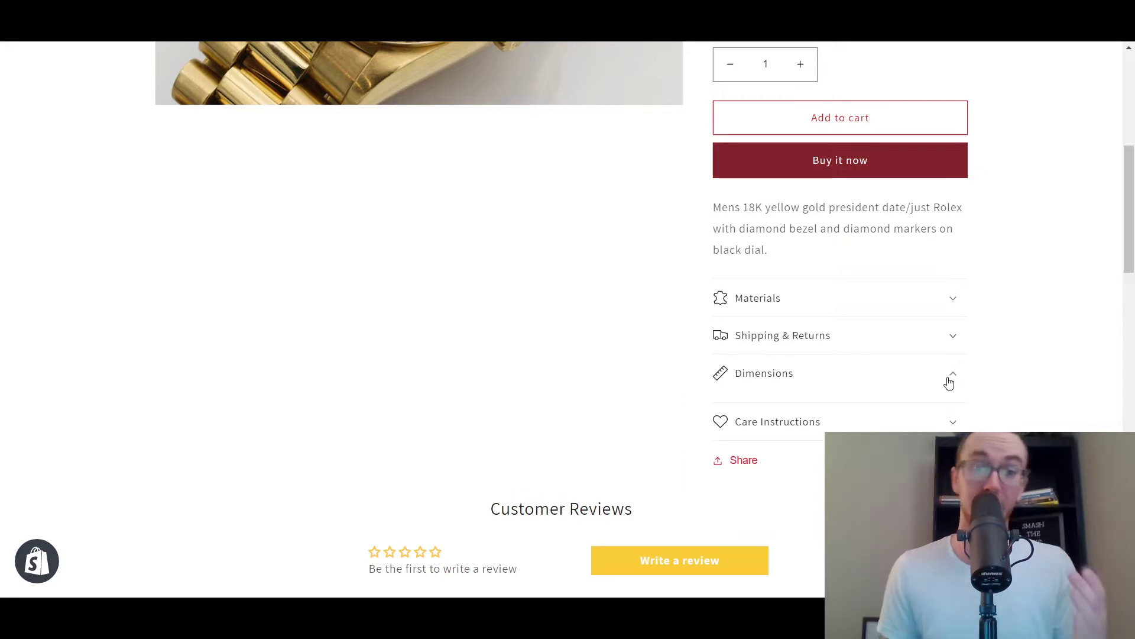
pyautogui.click(945, 371)
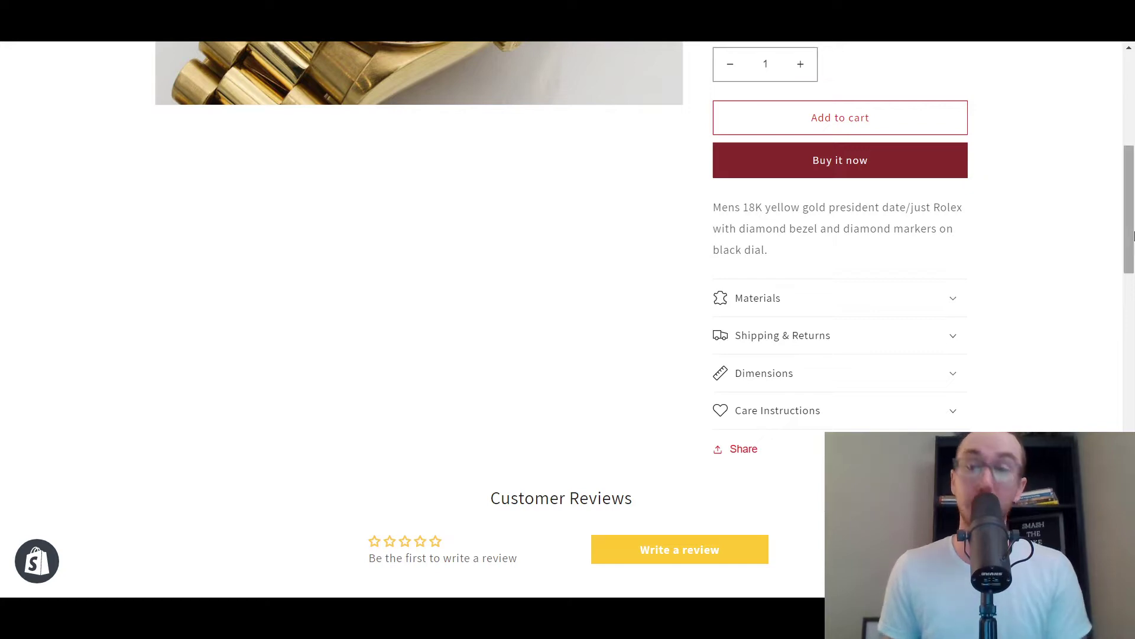
pyautogui.moveTo(1132, 235); pyautogui.dragTo(1130, 117)
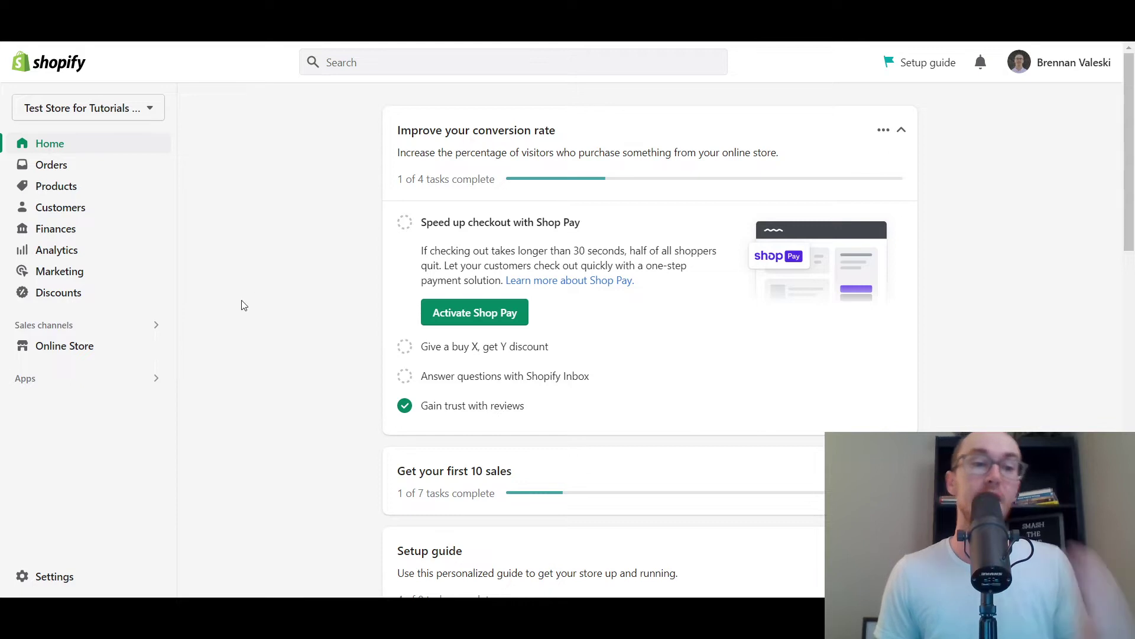
# - Open the 18K Gold Rolex Watch product in the Shopify admin and go to its Metafields section
pyautogui.click(79, 187)
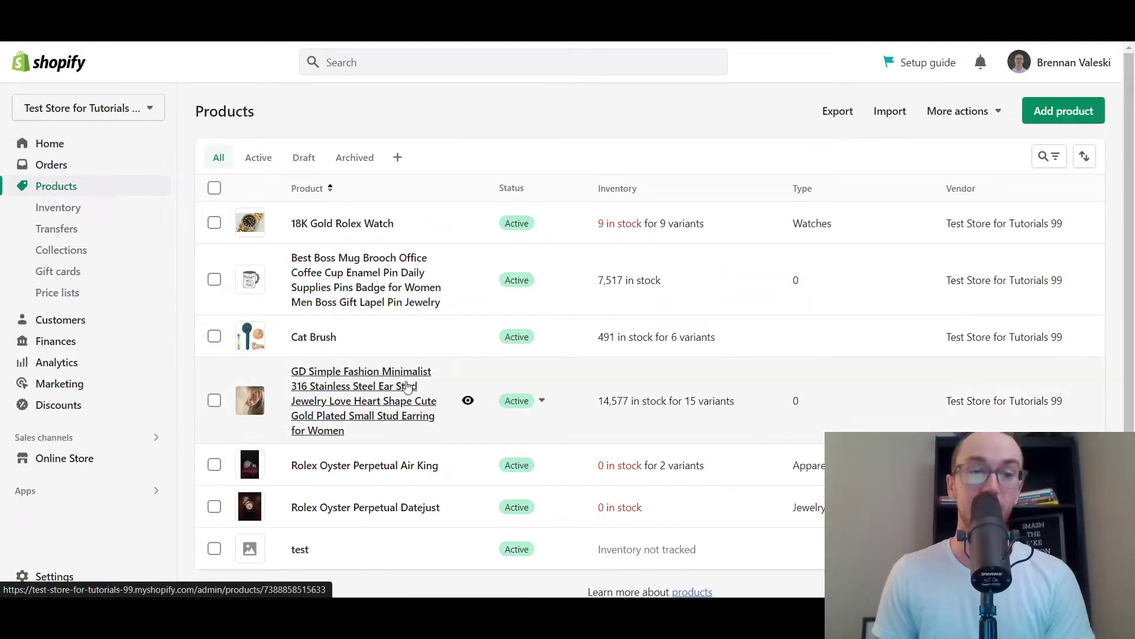
pyautogui.click(330, 230)
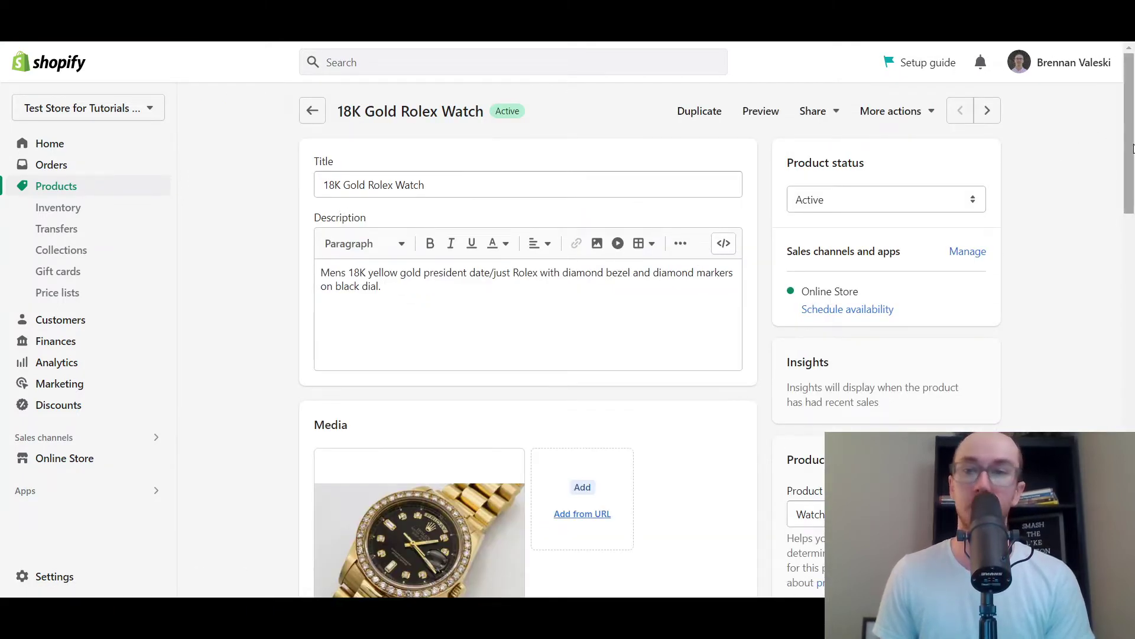
pyautogui.moveTo(1129, 164); pyautogui.dragTo(1128, 537)
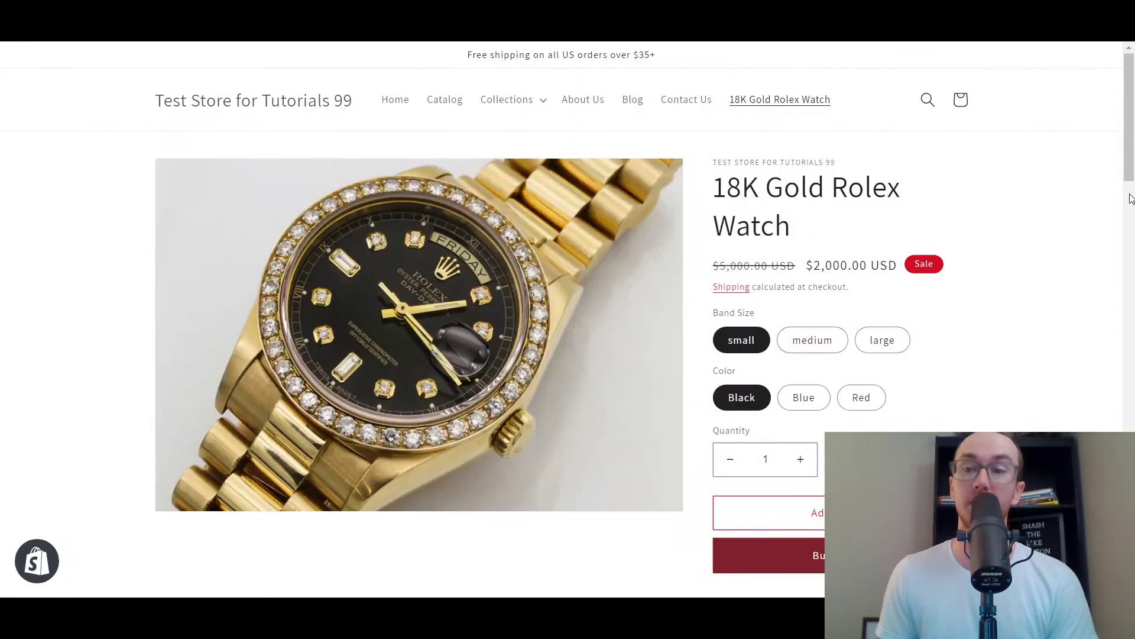
# - Switch to the storefront watch page and check its Shipping & Returns section
pyautogui.scroll(-8, 1130, 198)
pyautogui.scroll(1, 824, 246)
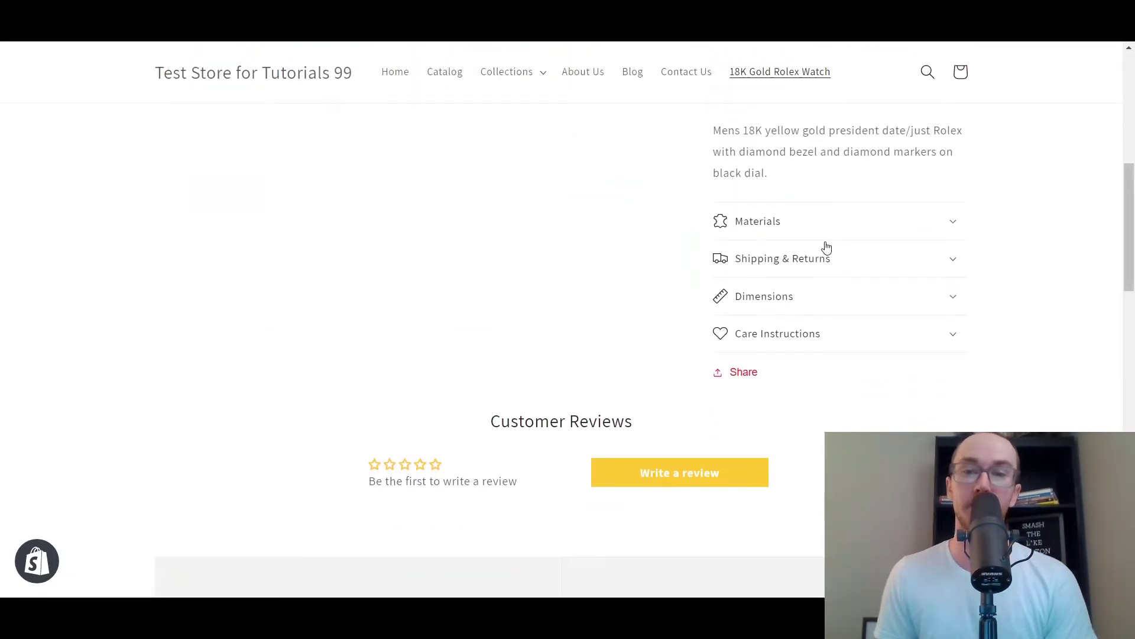
pyautogui.click(803, 270)
pyautogui.click(803, 270)
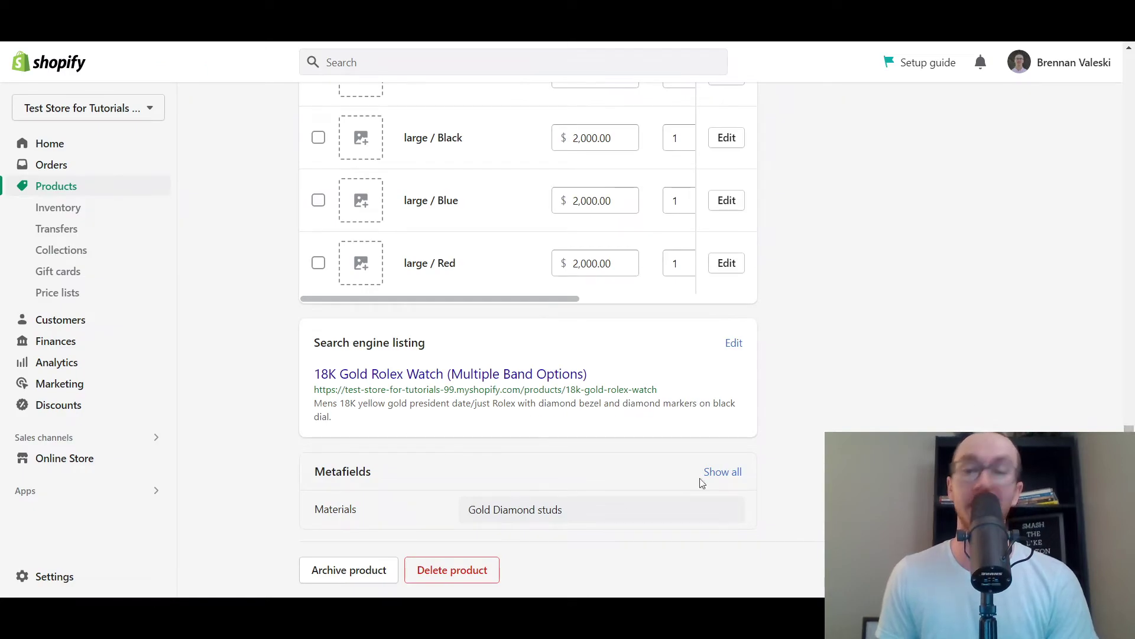
# - Show all metafields of the 18K Gold Rolex Watch from the product's Metafields section in the admin
pyautogui.moveTo(316, 470); pyautogui.dragTo(435, 469)
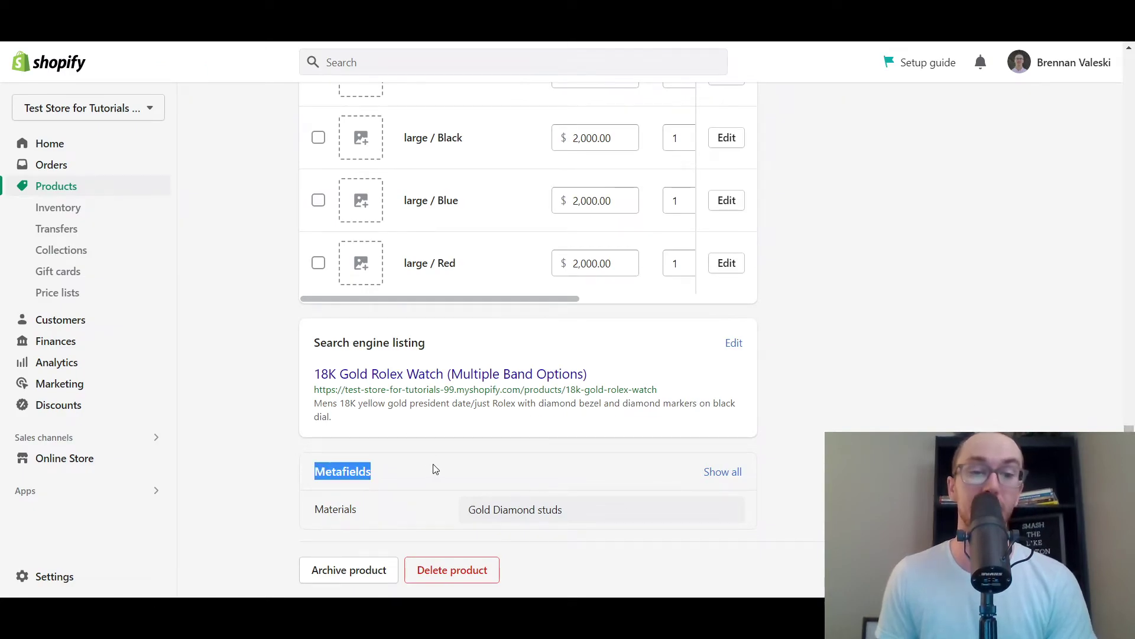
pyautogui.click(319, 483)
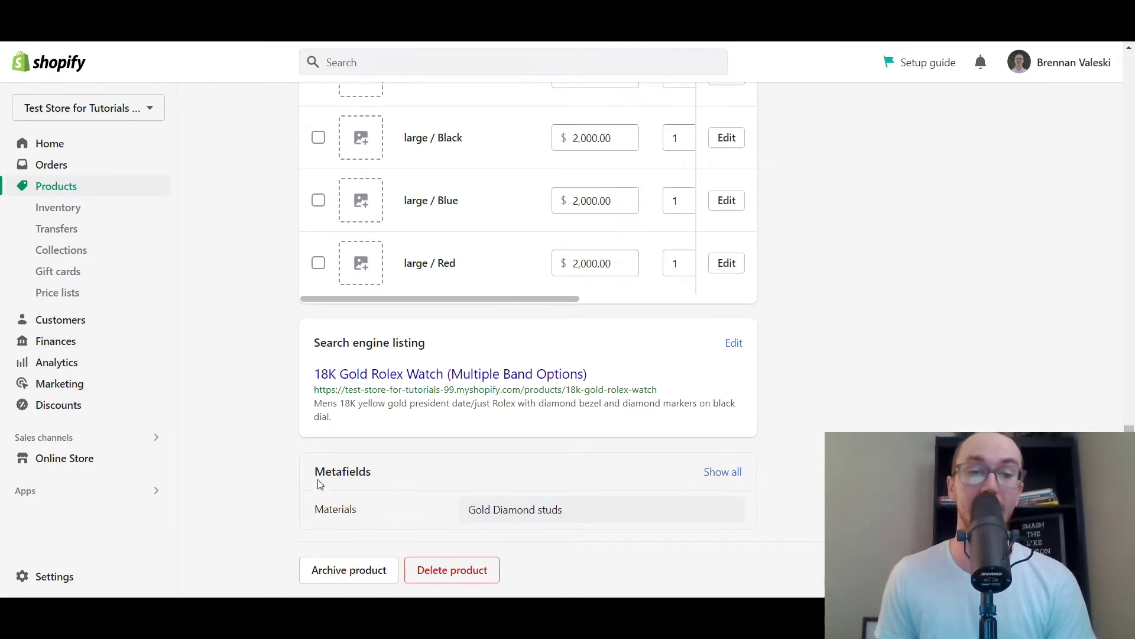
pyautogui.click(724, 473)
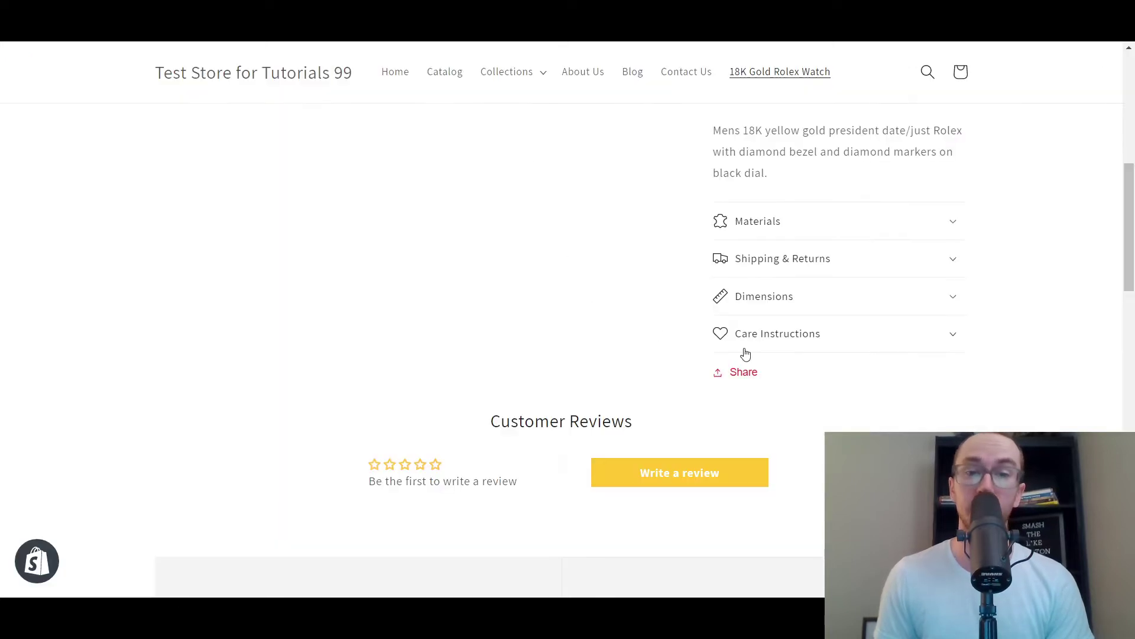
# - Check the Materials and Dimensions sections on the watch's storefront page
pyautogui.click(759, 223)
pyautogui.click(763, 224)
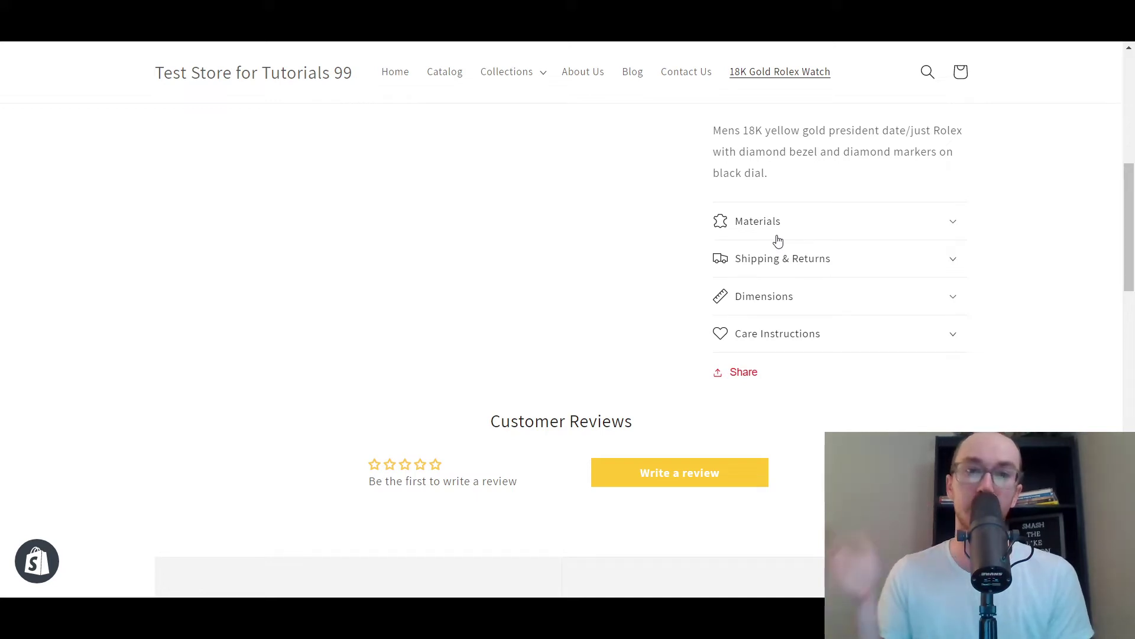
pyautogui.click(782, 305)
pyautogui.click(782, 305)
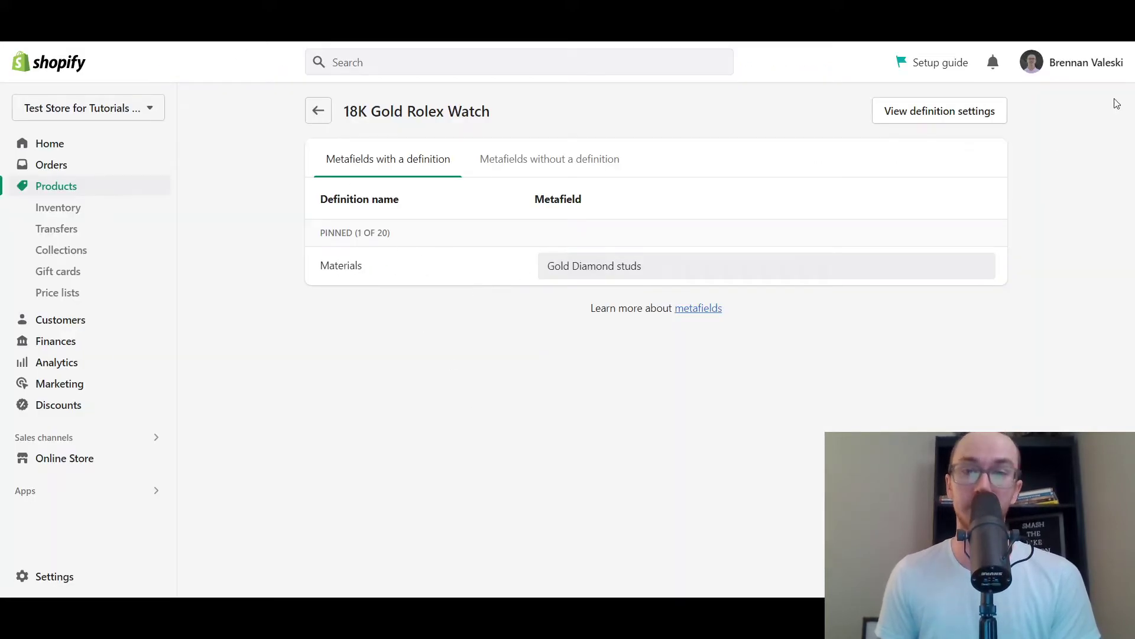
# - Start a new definition in the product metafield definition settings and name it Dimensions
pyautogui.click(937, 115)
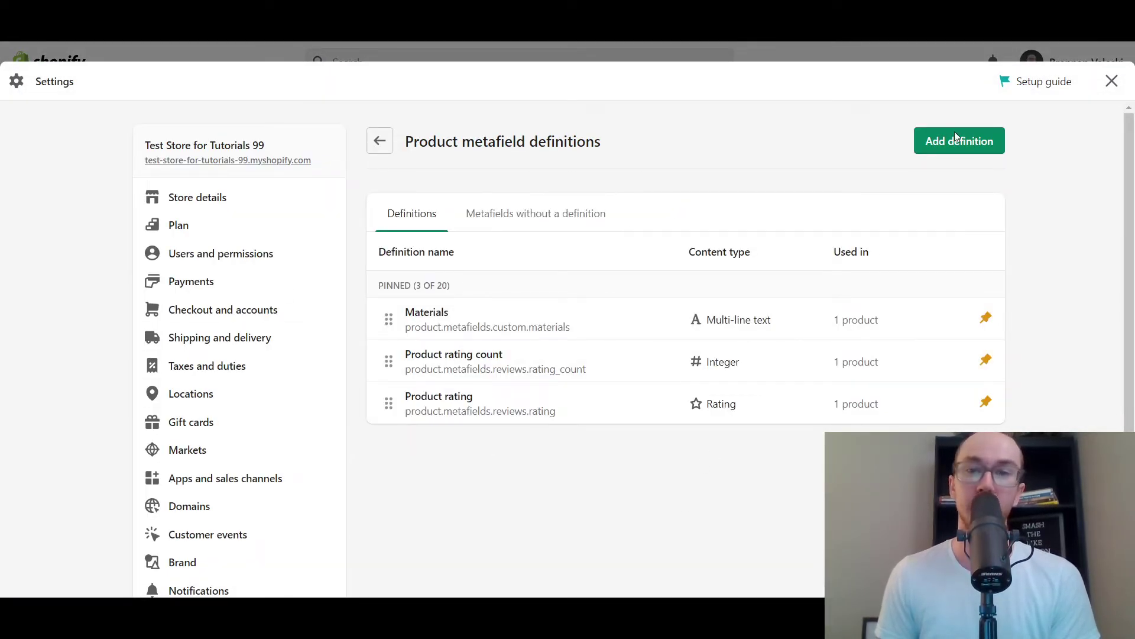
pyautogui.click(987, 143)
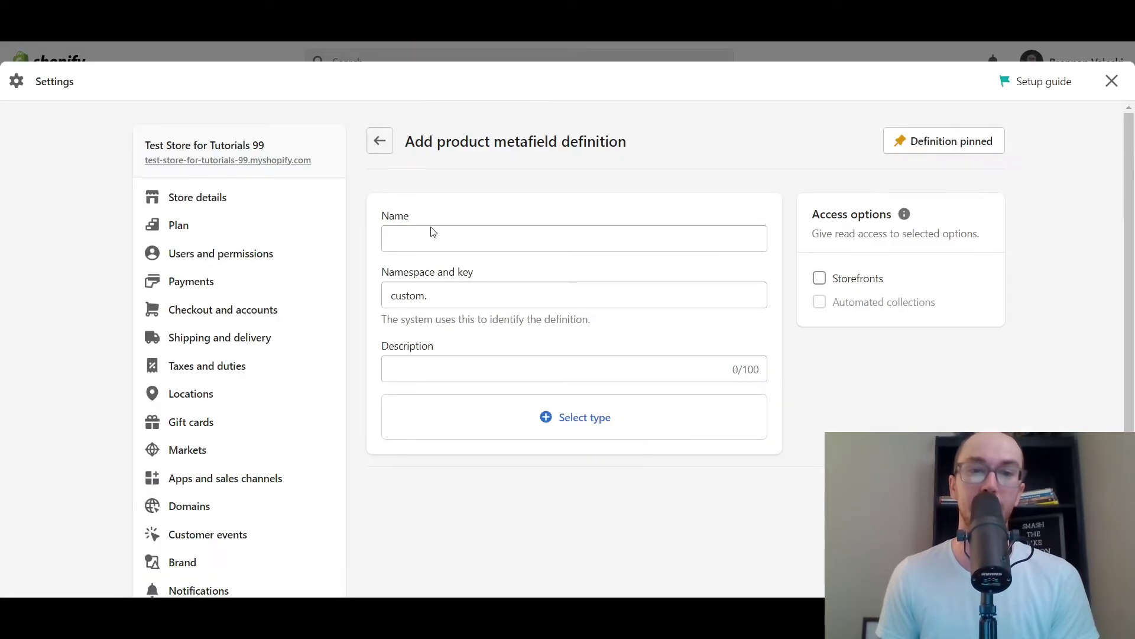
pyautogui.click(432, 236)
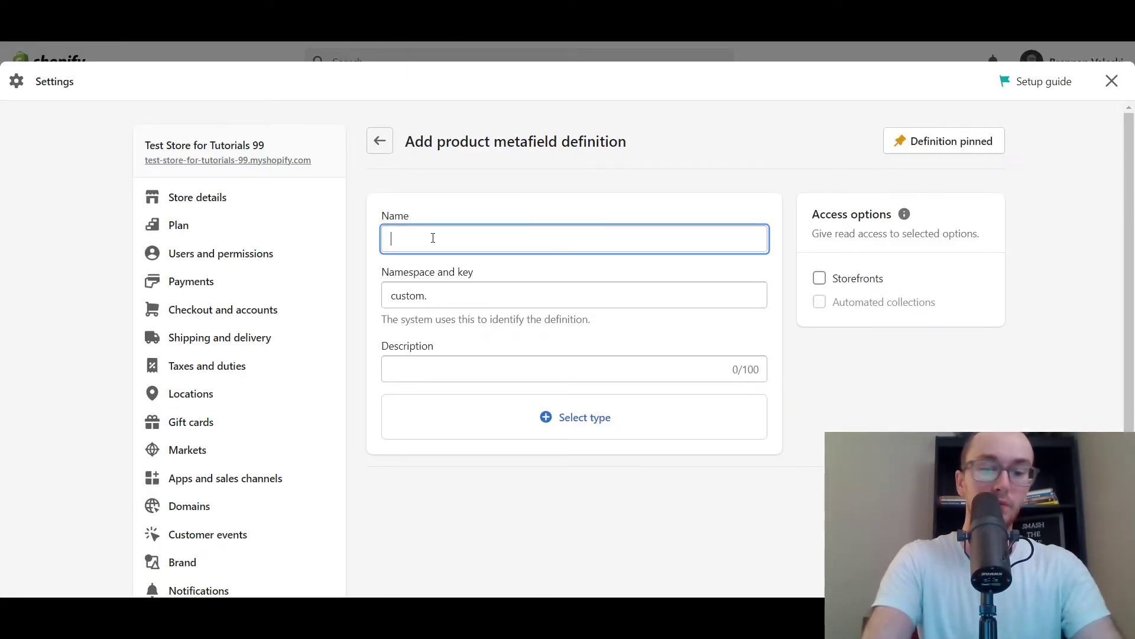
pyautogui.write('Dimensions')
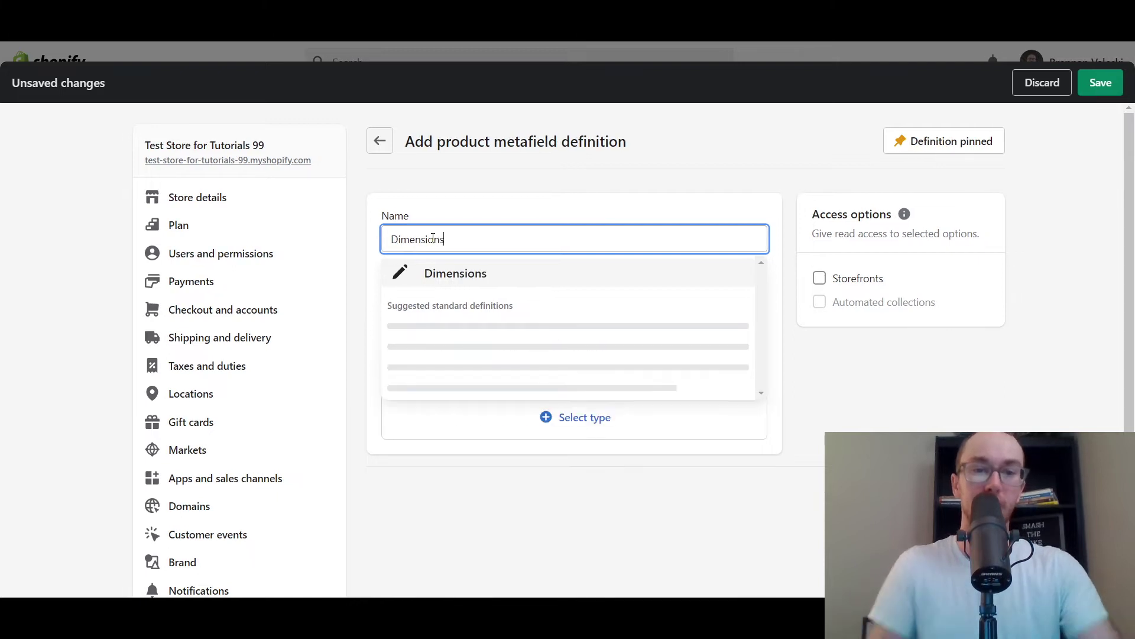
pyautogui.click(467, 272)
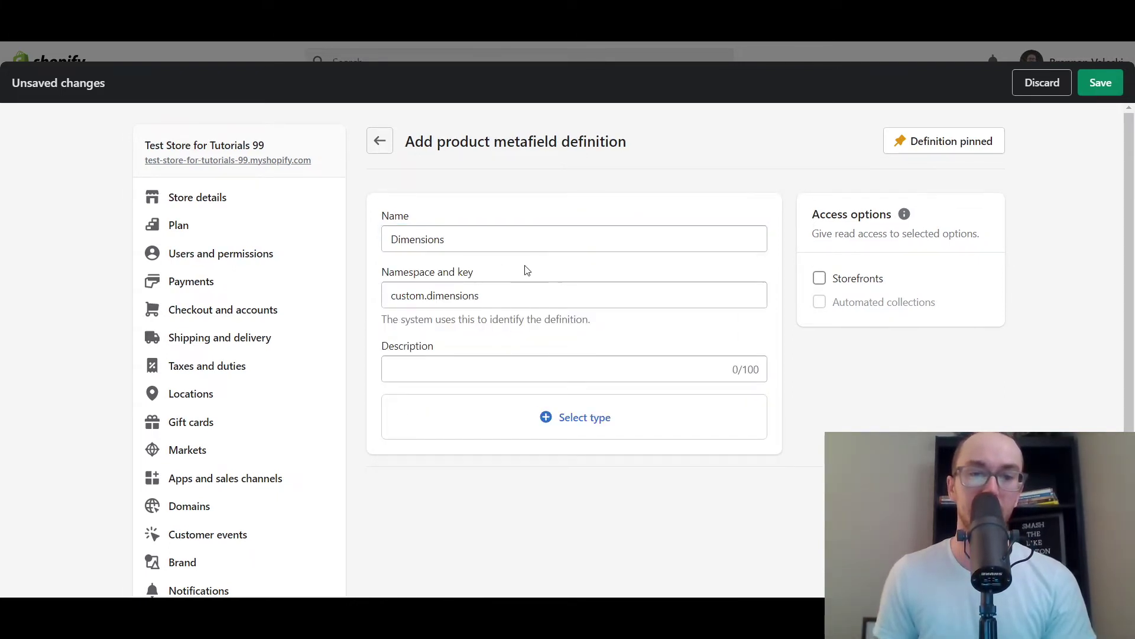
pyautogui.click(531, 244)
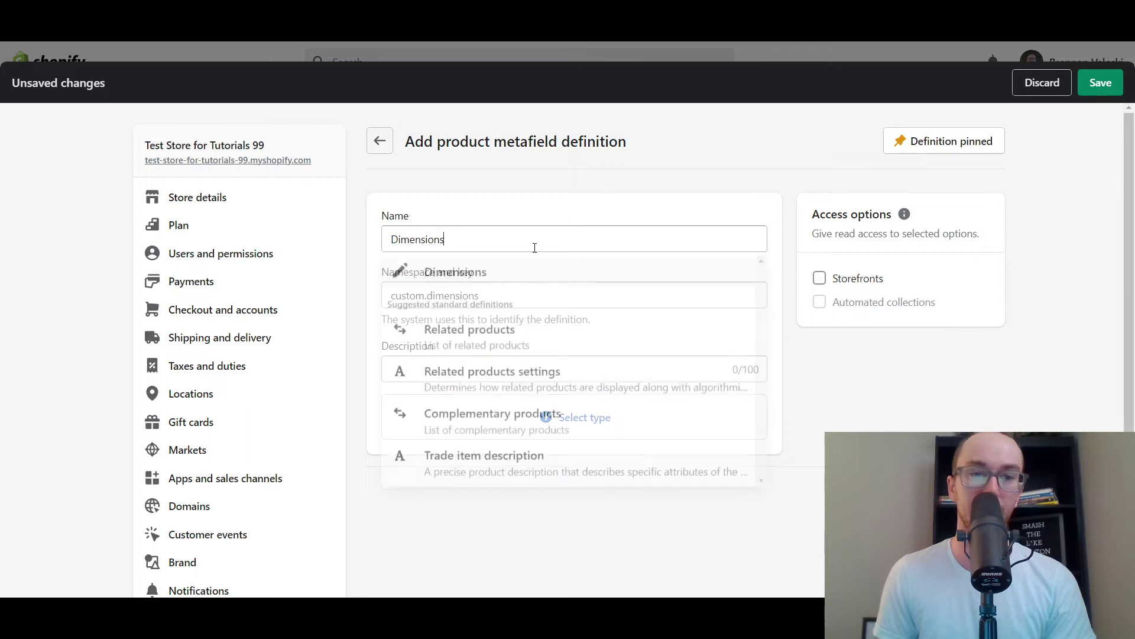
pyautogui.click(569, 201)
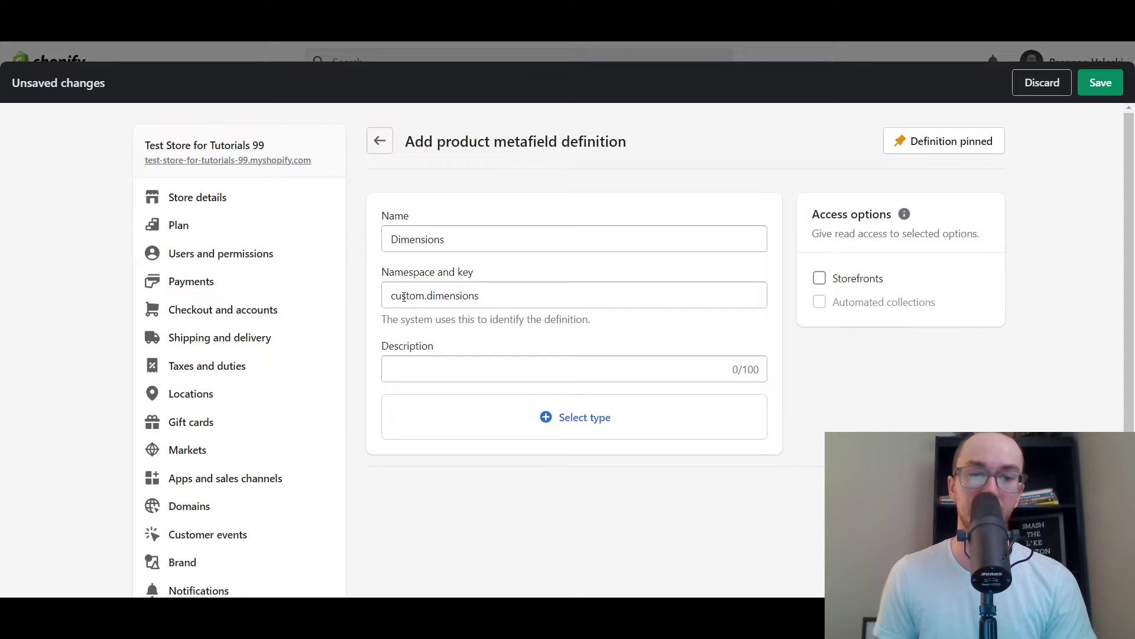
# - Review the namespace and key and the description field of the Dimensions definition
pyautogui.click(479, 301)
pyautogui.click(546, 330)
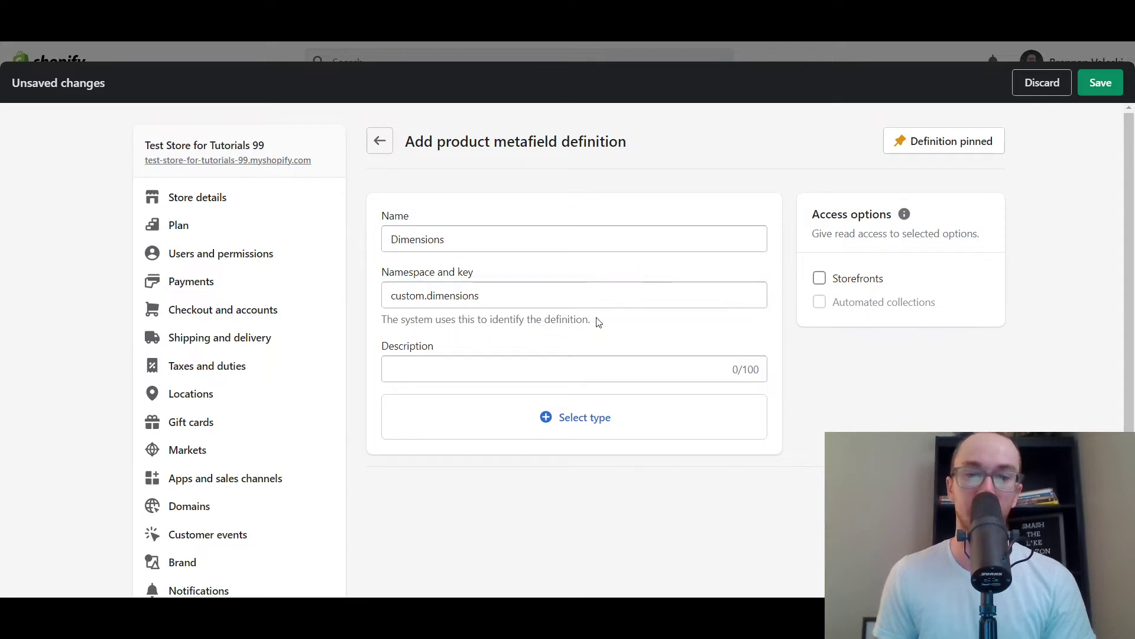
pyautogui.click(509, 373)
pyautogui.click(508, 398)
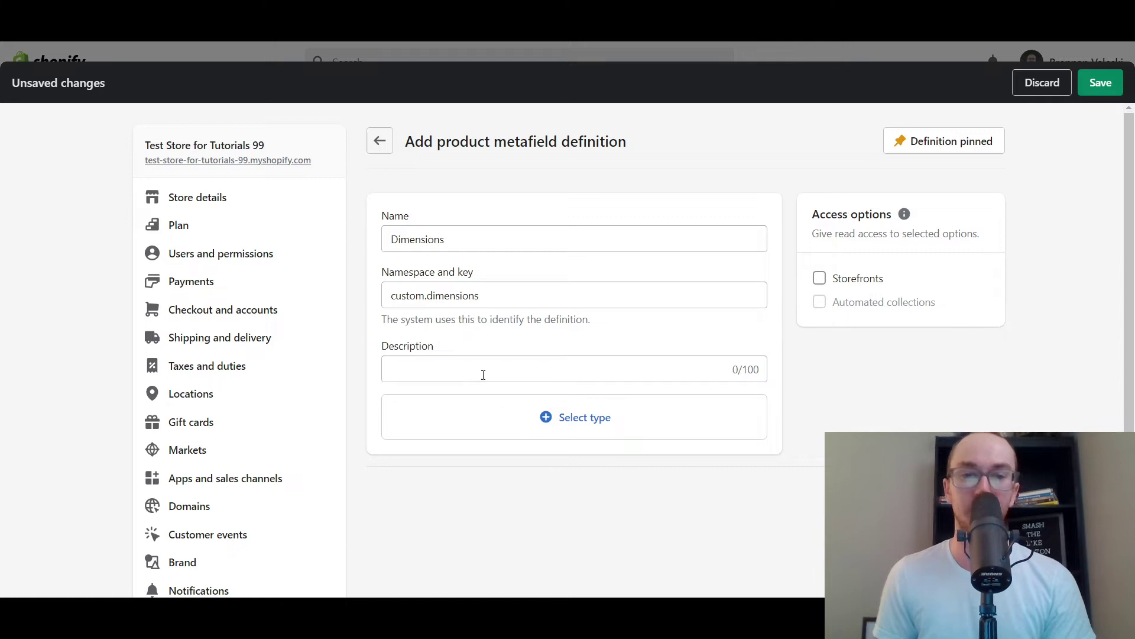
# - Set the Dimensions definition's content type to Multi-line text, leave the validation rules empty, and save the definition
pyautogui.click(584, 430)
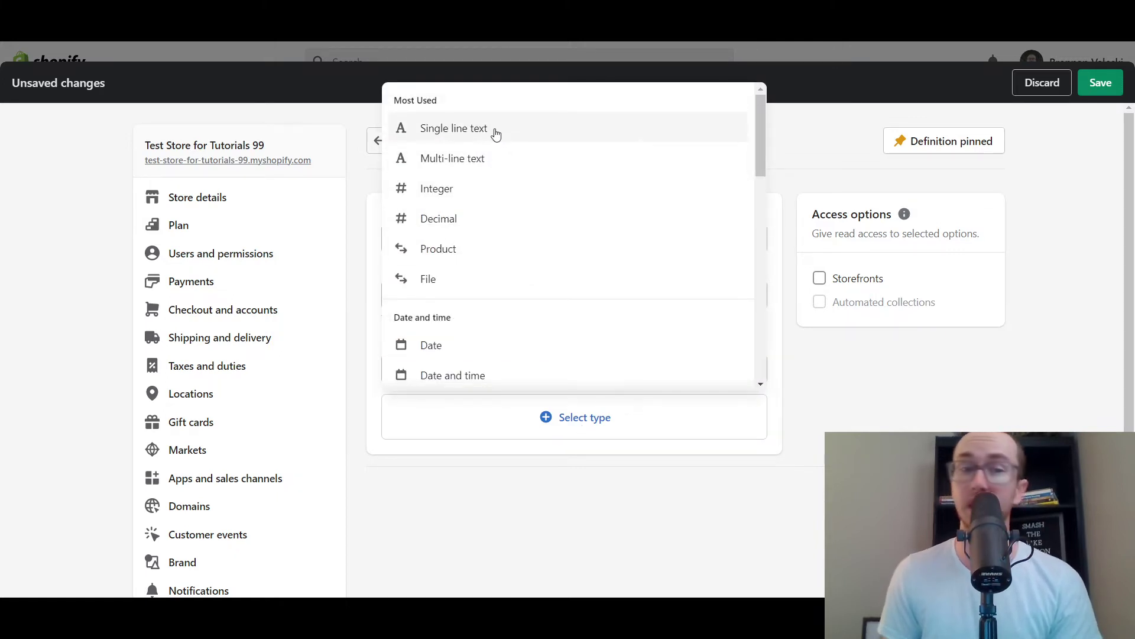
pyautogui.click(475, 172)
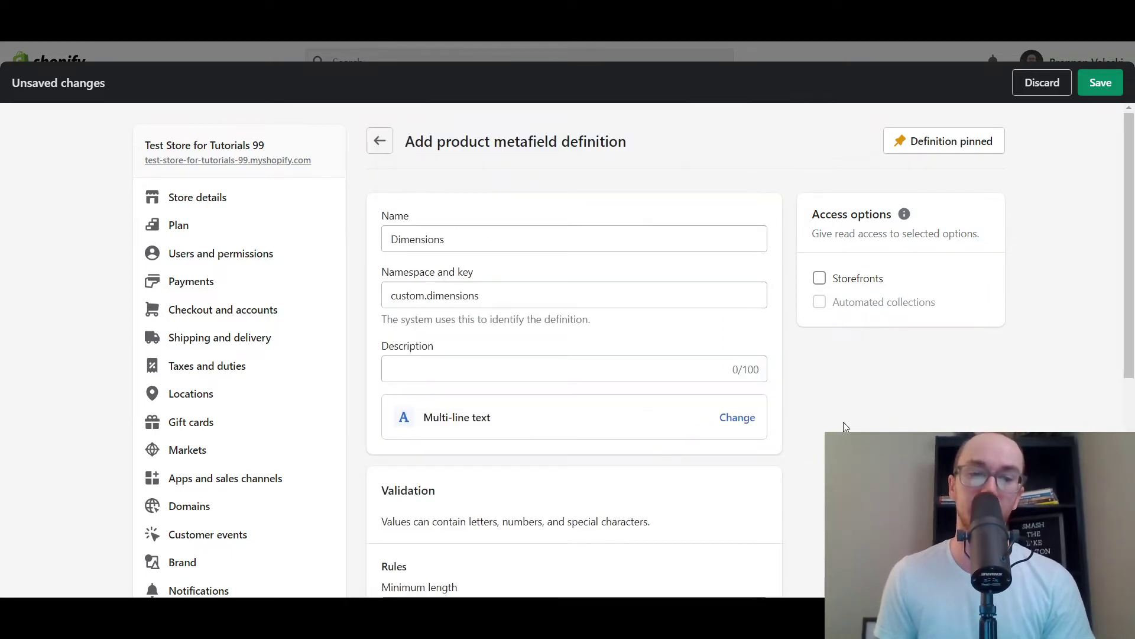
pyautogui.scroll(-1, 847, 422)
pyautogui.scroll(-1, 847, 422)
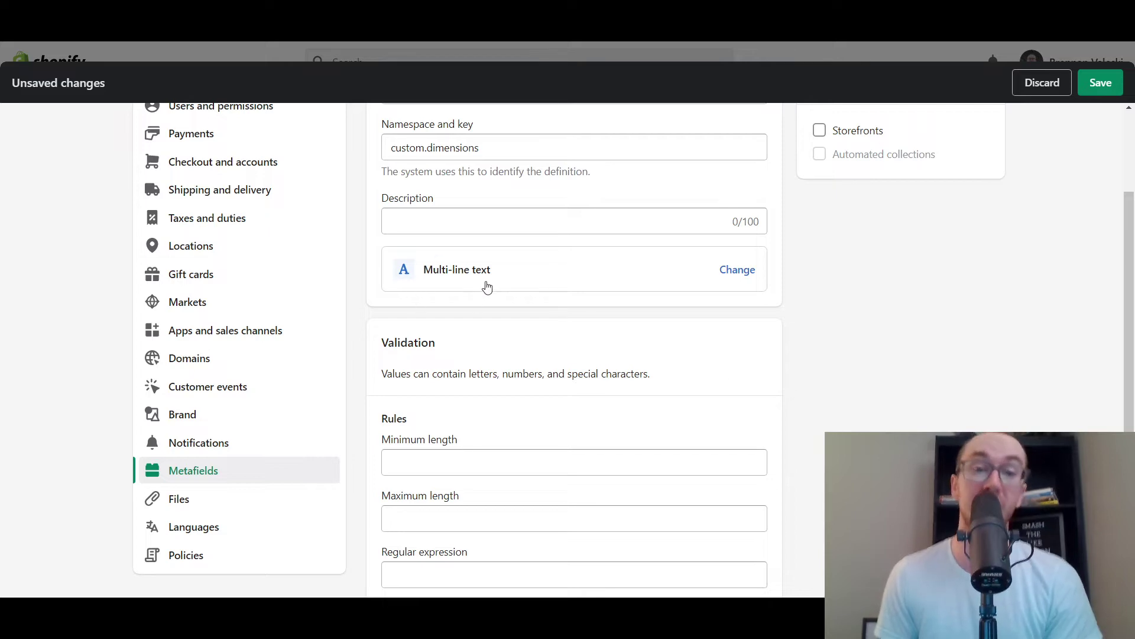
pyautogui.scroll(-4, 846, 422)
pyautogui.scroll(3, 854, 296)
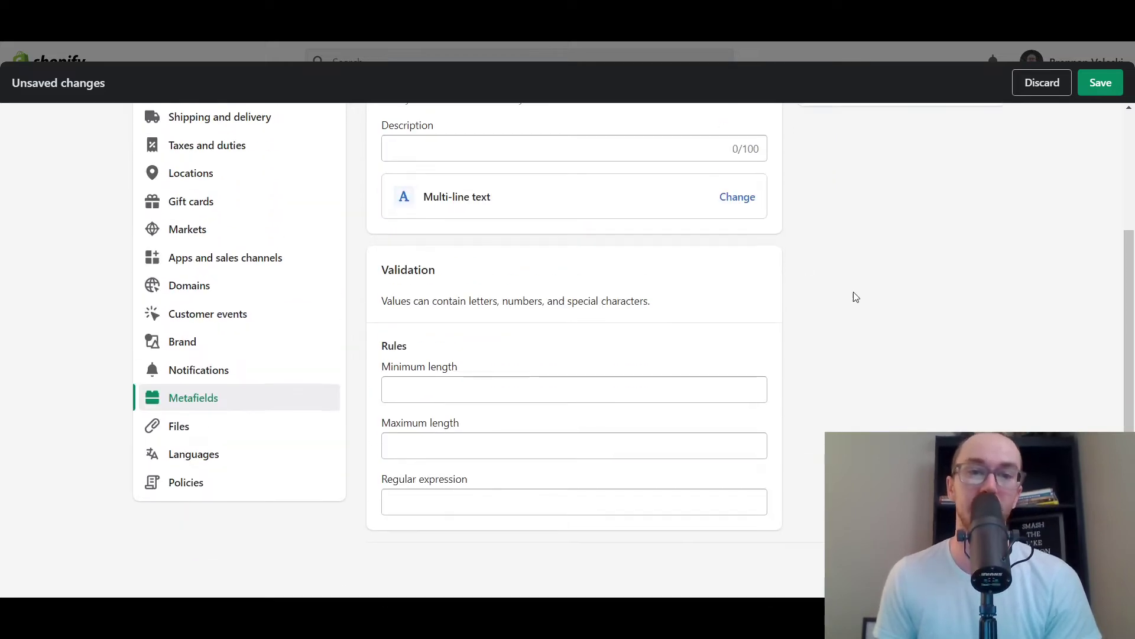
pyautogui.scroll(4, 849, 308)
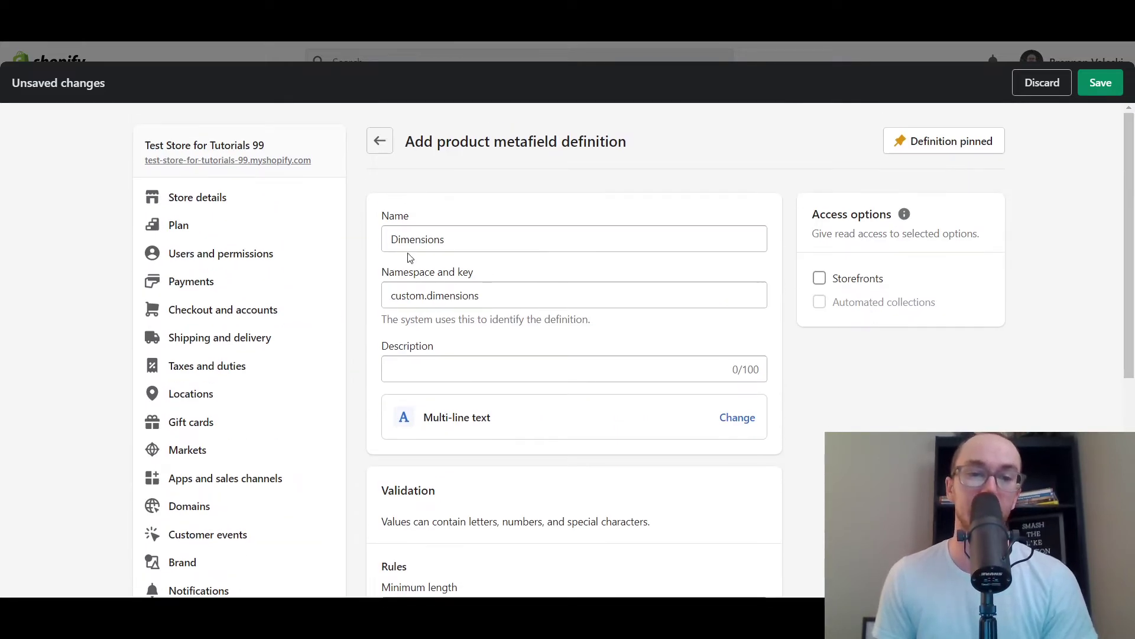
pyautogui.scroll(-1, 424, 392)
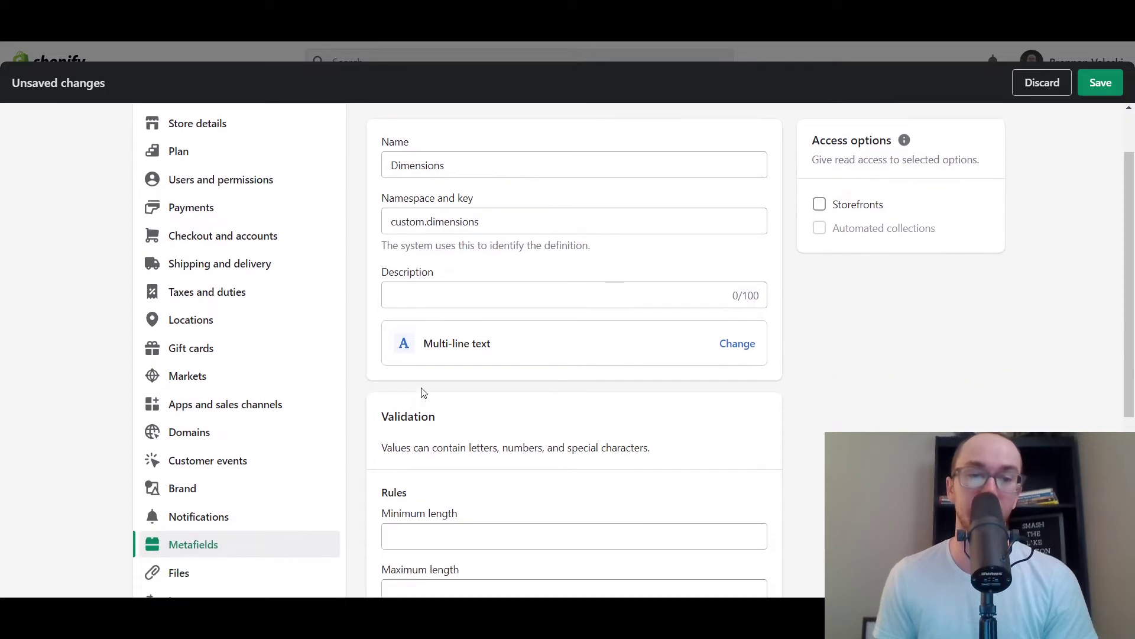
pyautogui.scroll(1, 949, 355)
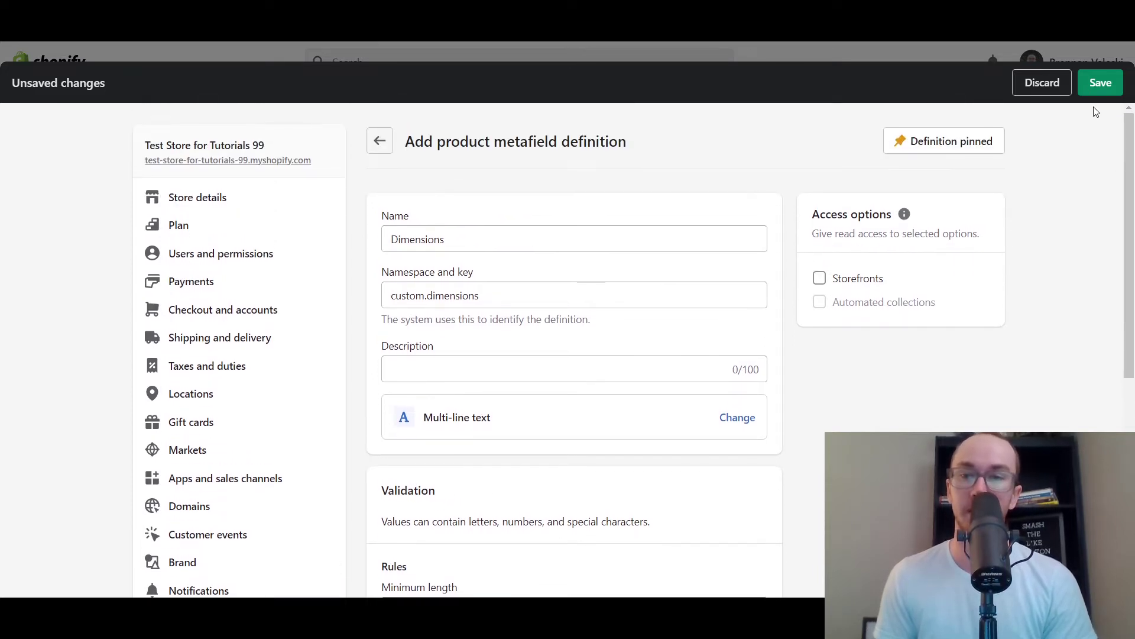
pyautogui.click(1101, 86)
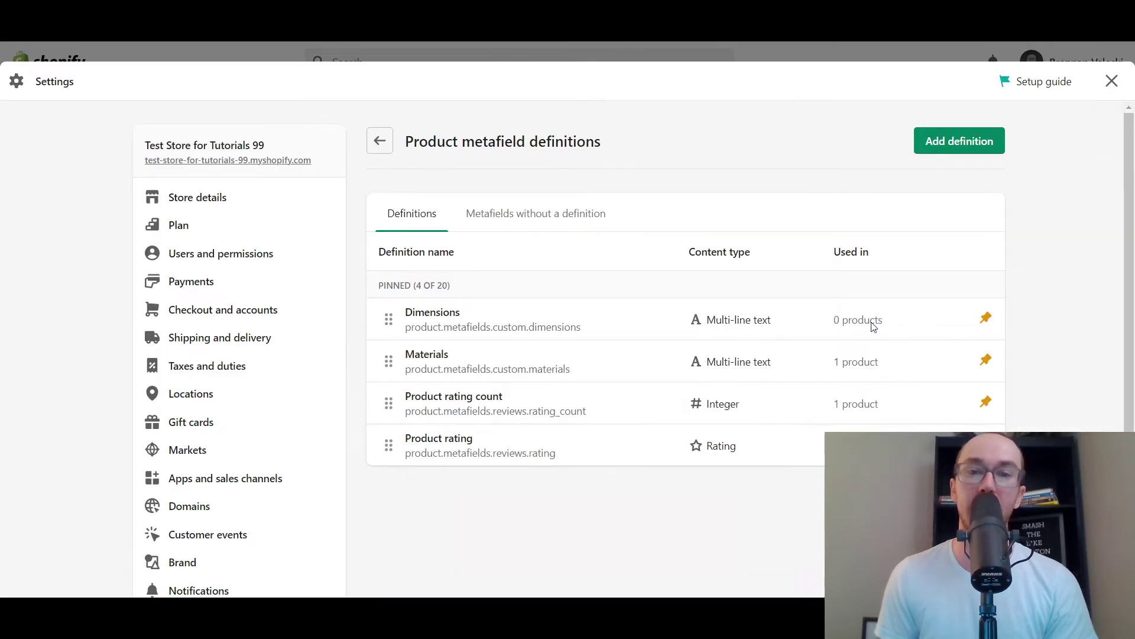
# - Leave the settings and open the Dawn theme's Default product template in the theme editor
pyautogui.click(1112, 81)
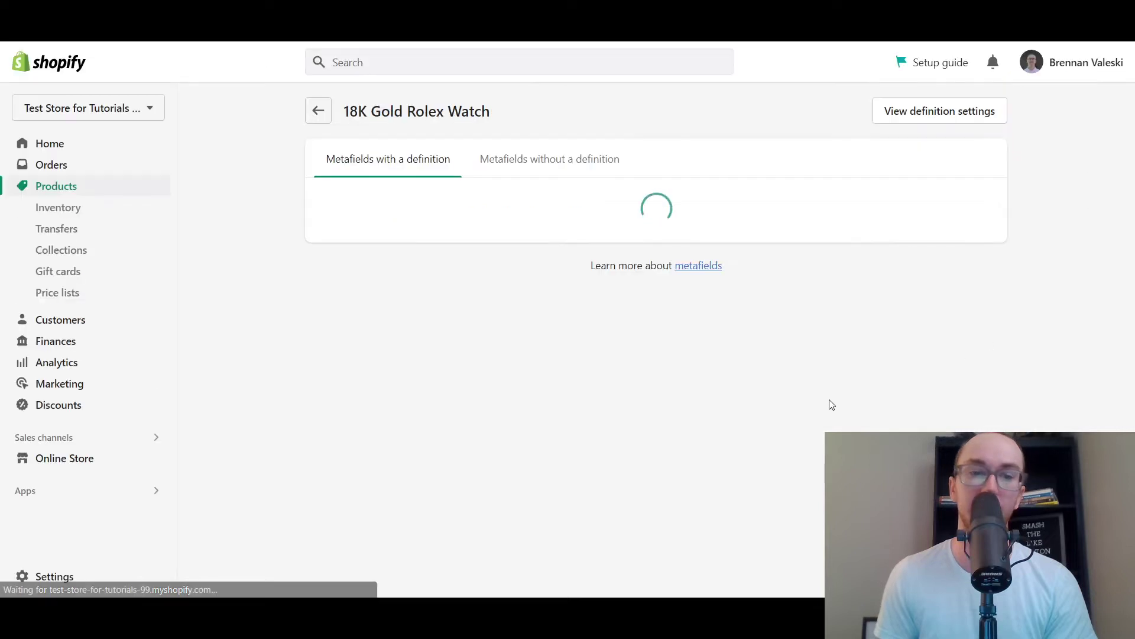
pyautogui.click(68, 459)
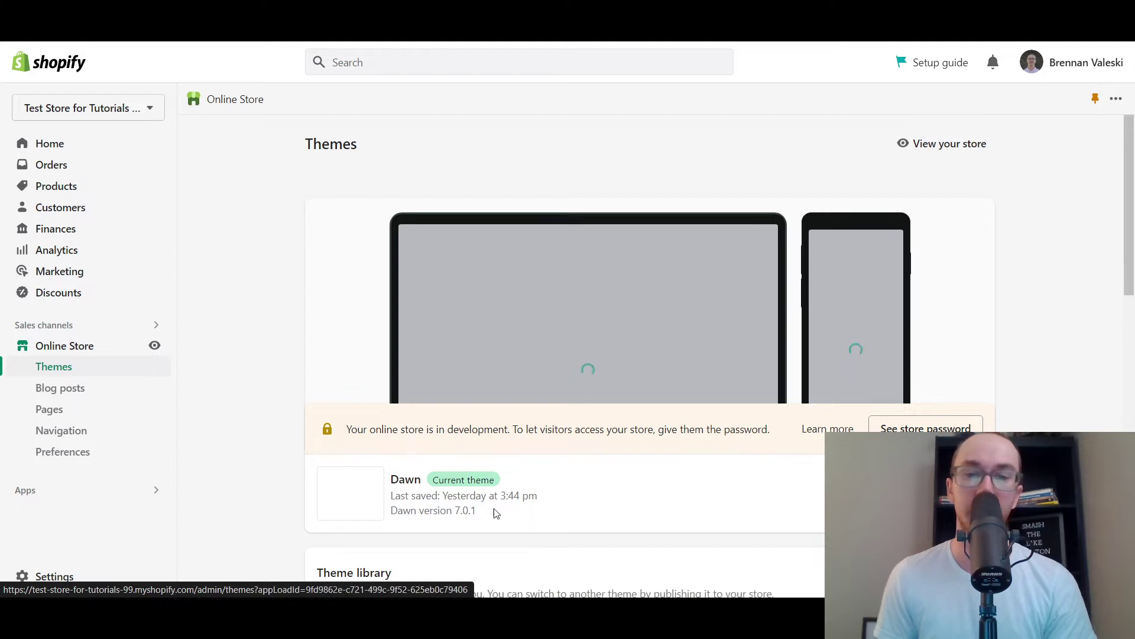
pyautogui.click(946, 494)
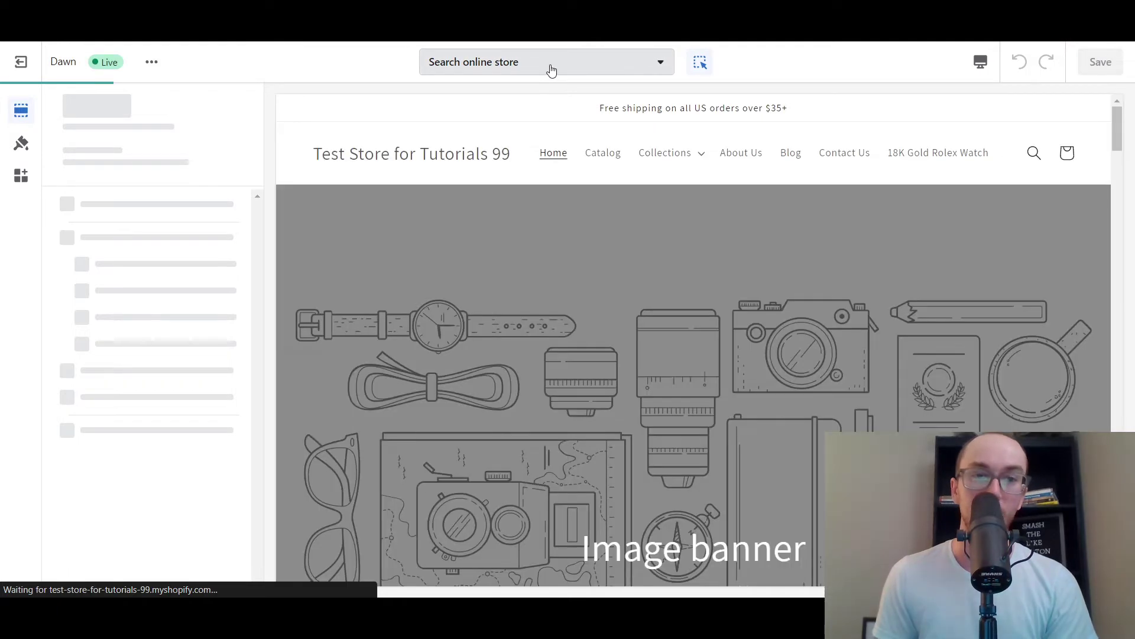
pyautogui.click(550, 69)
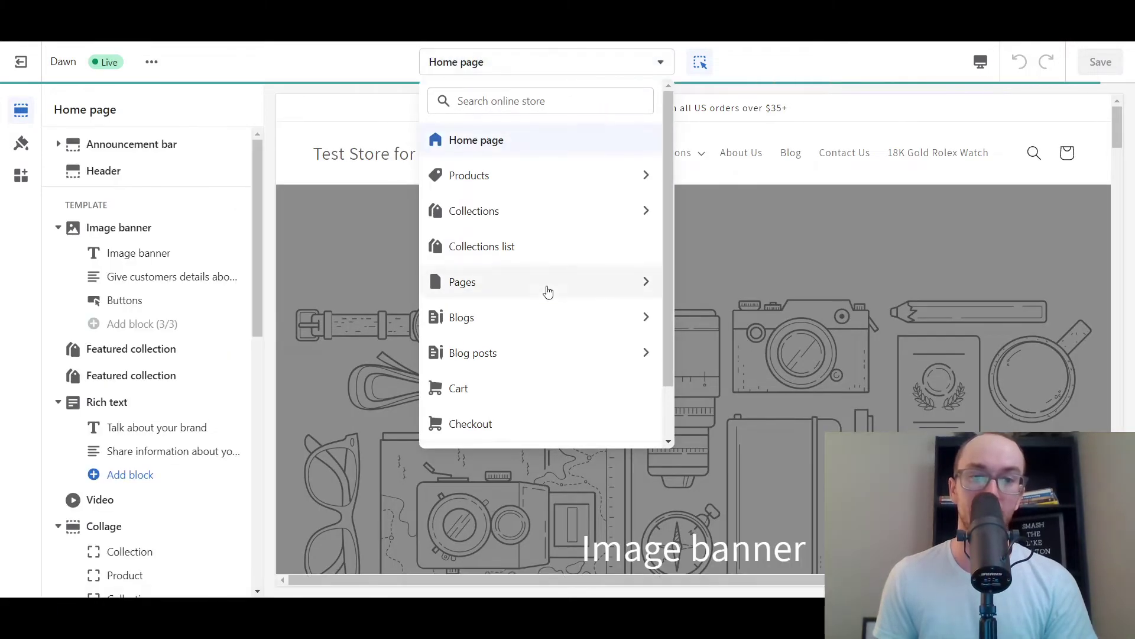
pyautogui.click(602, 174)
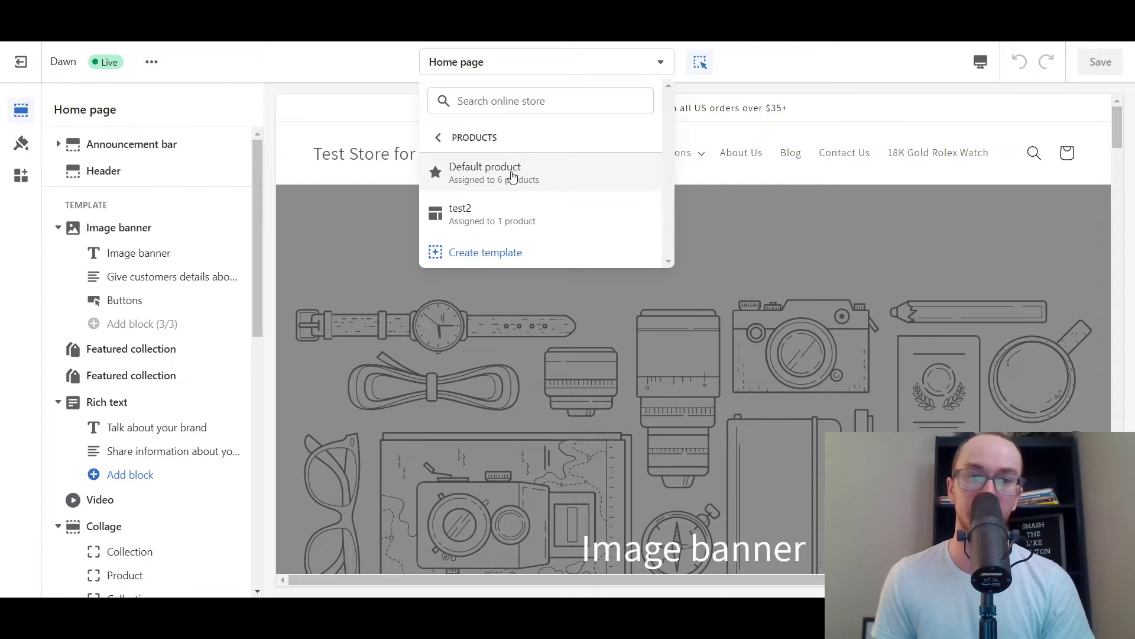
pyautogui.click(476, 175)
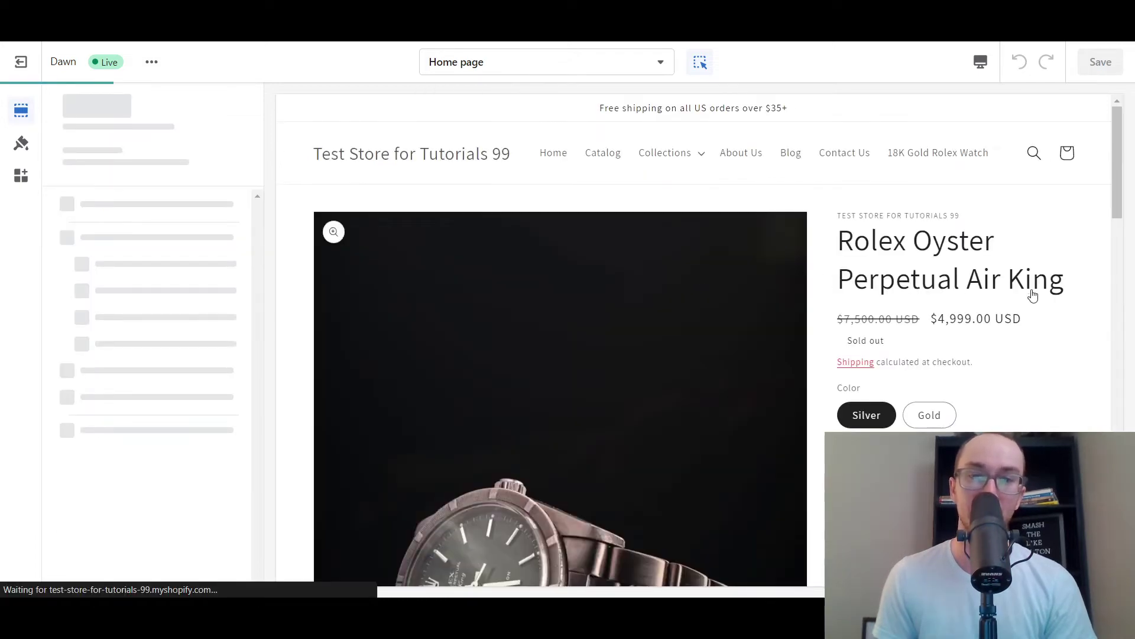
# - Open the Materials collapsible row on the product page to check how its row content is set up
pyautogui.moveTo(1117, 204); pyautogui.dragTo(1113, 298)
pyautogui.click(957, 255)
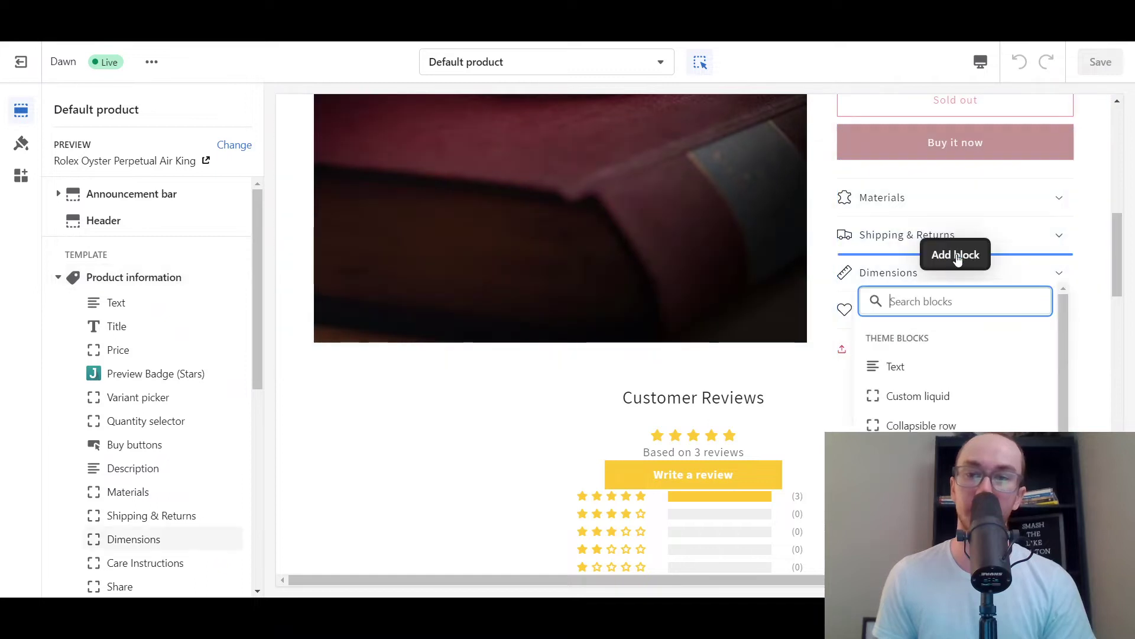
pyautogui.press('Escape')
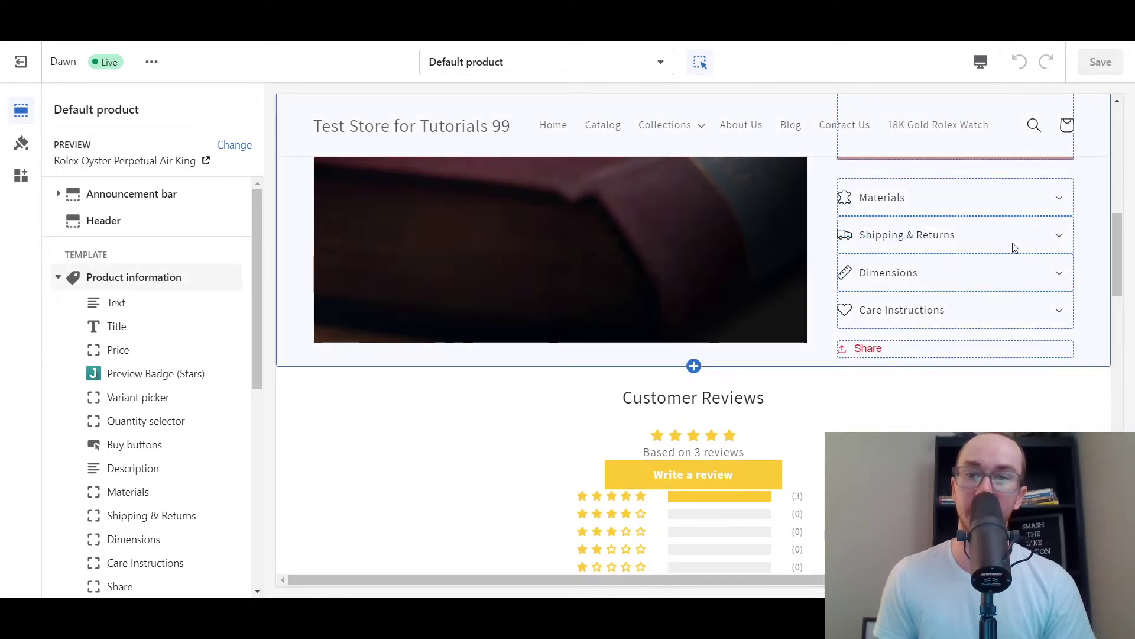
pyautogui.scroll(-1, 1068, 247)
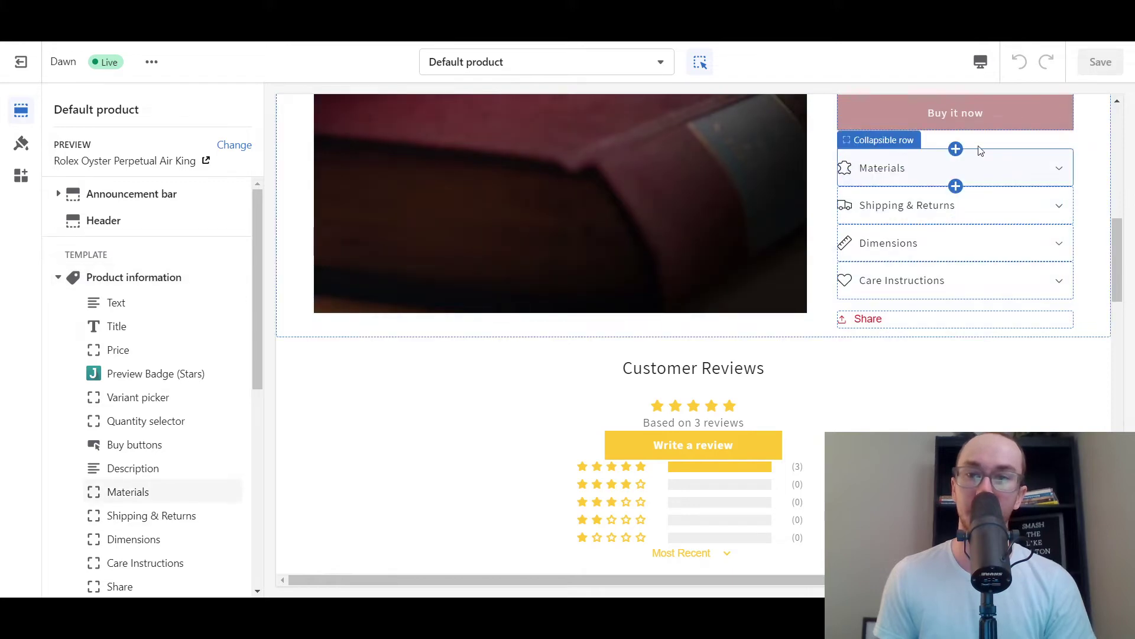
pyautogui.click(1005, 172)
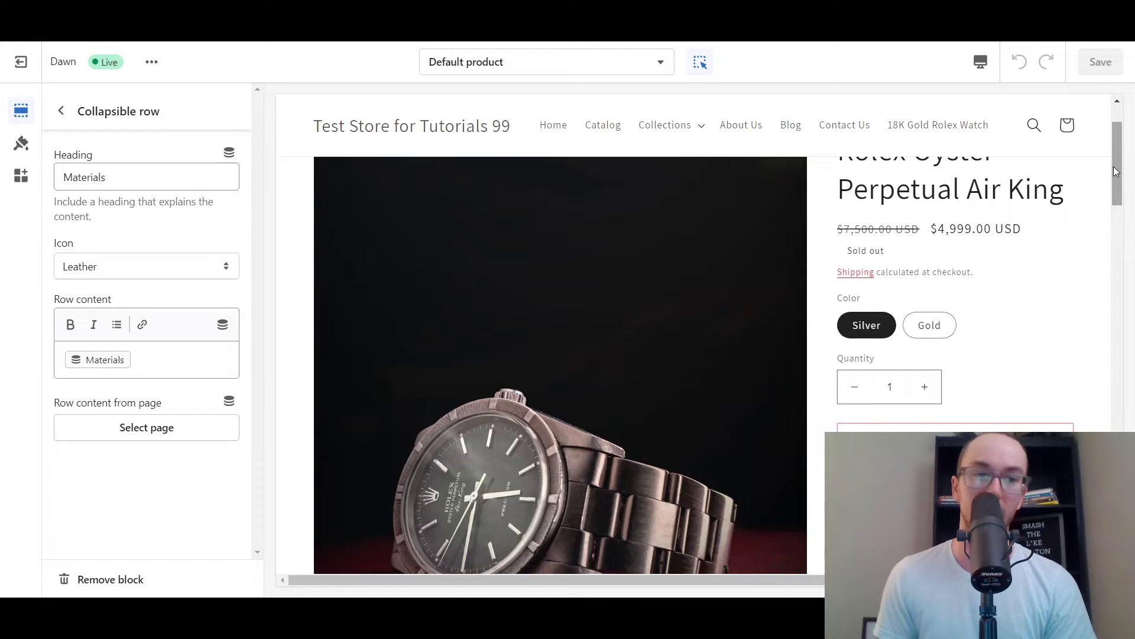
# - Connect the row content of the Dimensions collapsible row to the product's Dimensions metafield
pyautogui.moveTo(1116, 171); pyautogui.dragTo(1117, 212)
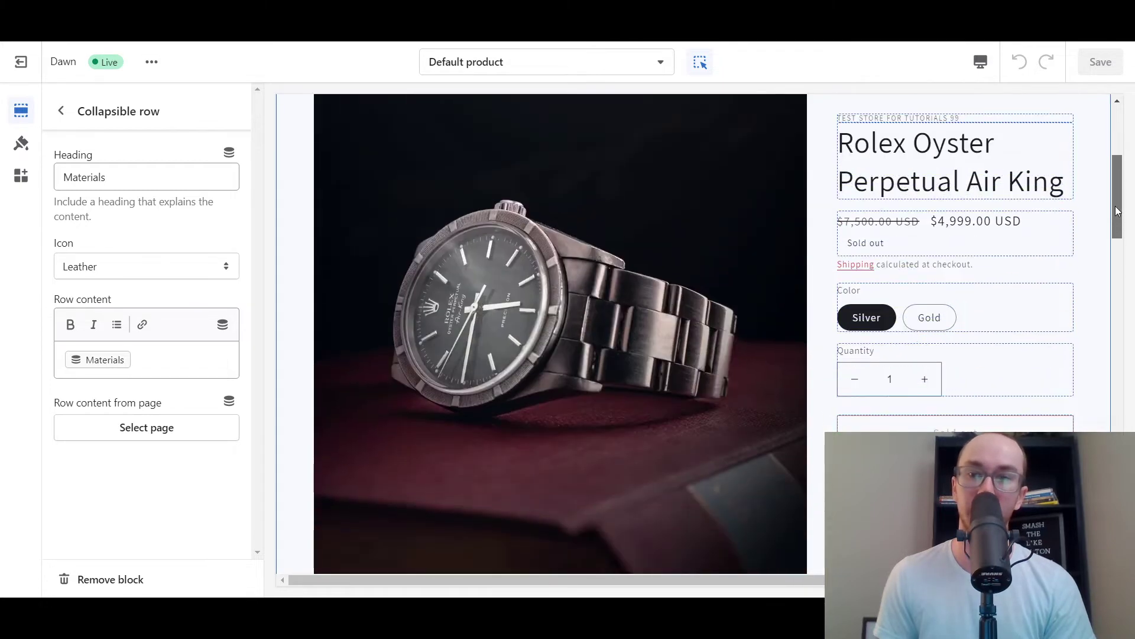
pyautogui.scroll(-1, 958, 473)
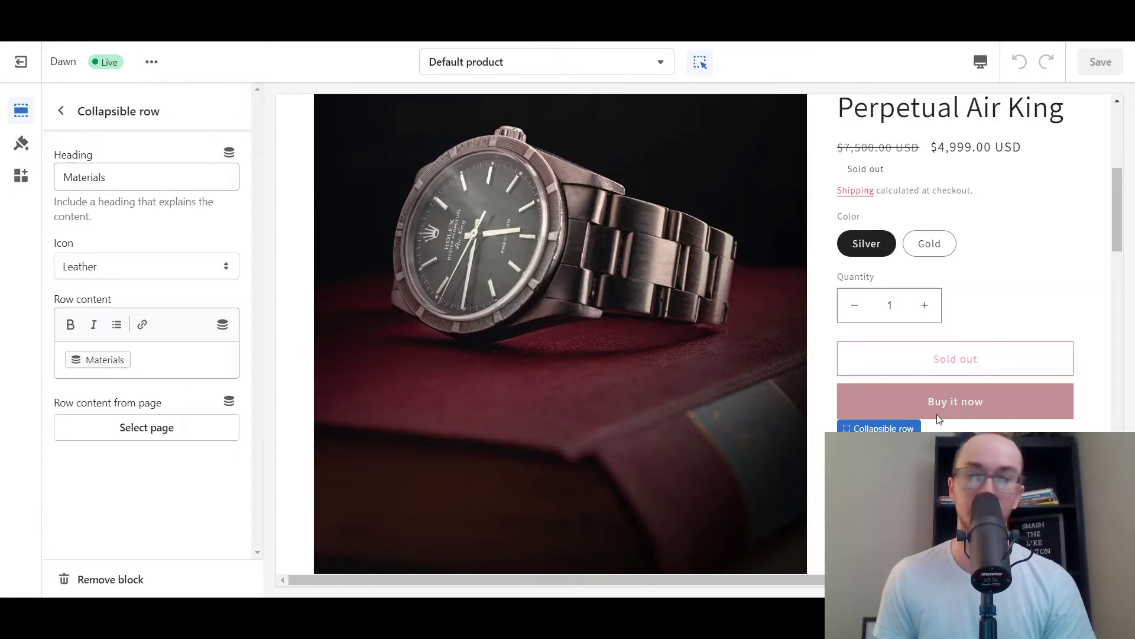
pyautogui.scroll(-1, 1086, 427)
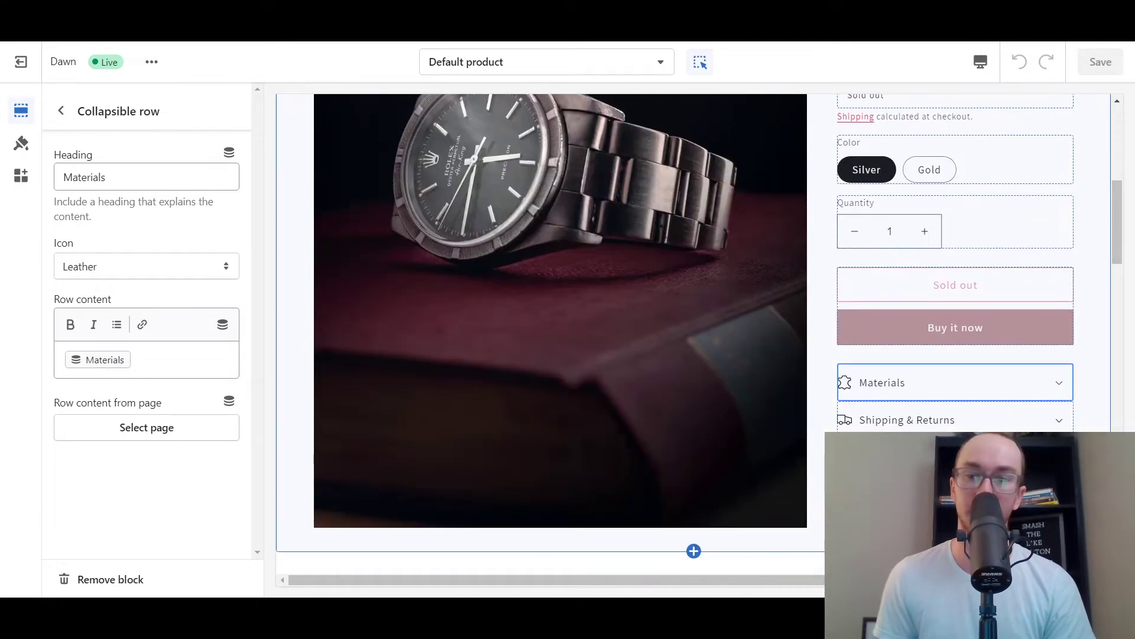
pyautogui.click(946, 456)
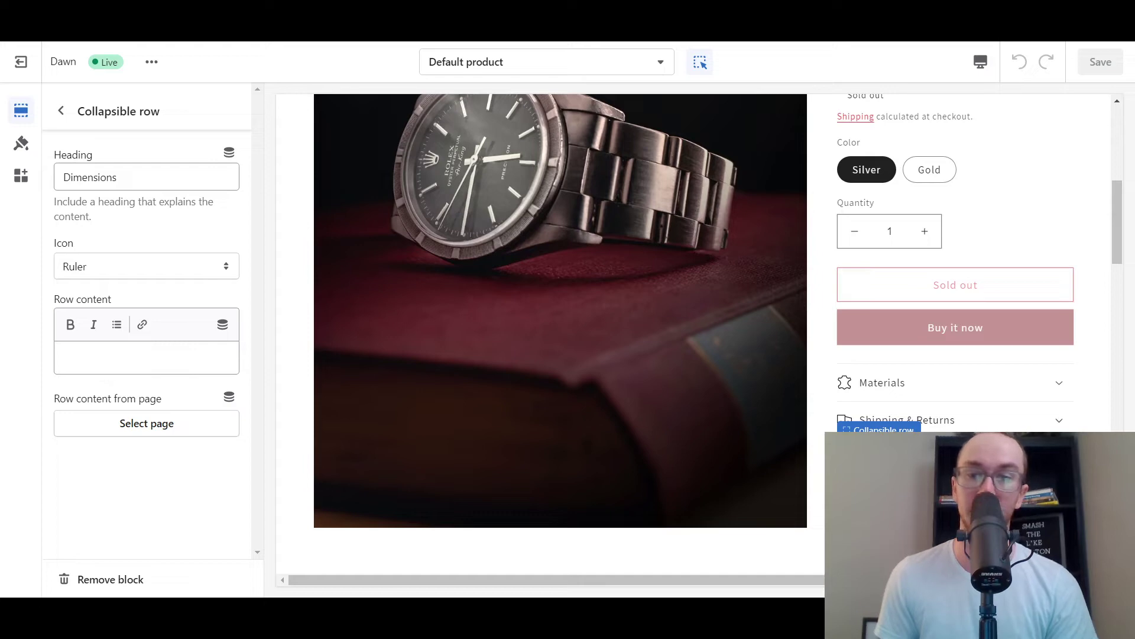
pyautogui.click(223, 328)
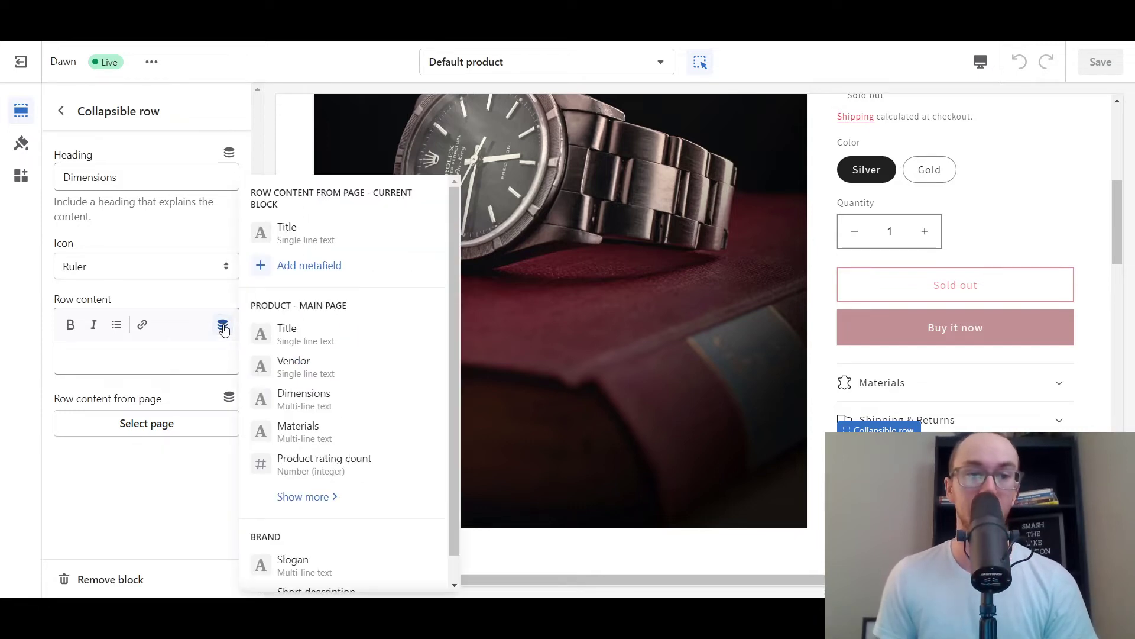
pyautogui.scroll(-1, 363, 464)
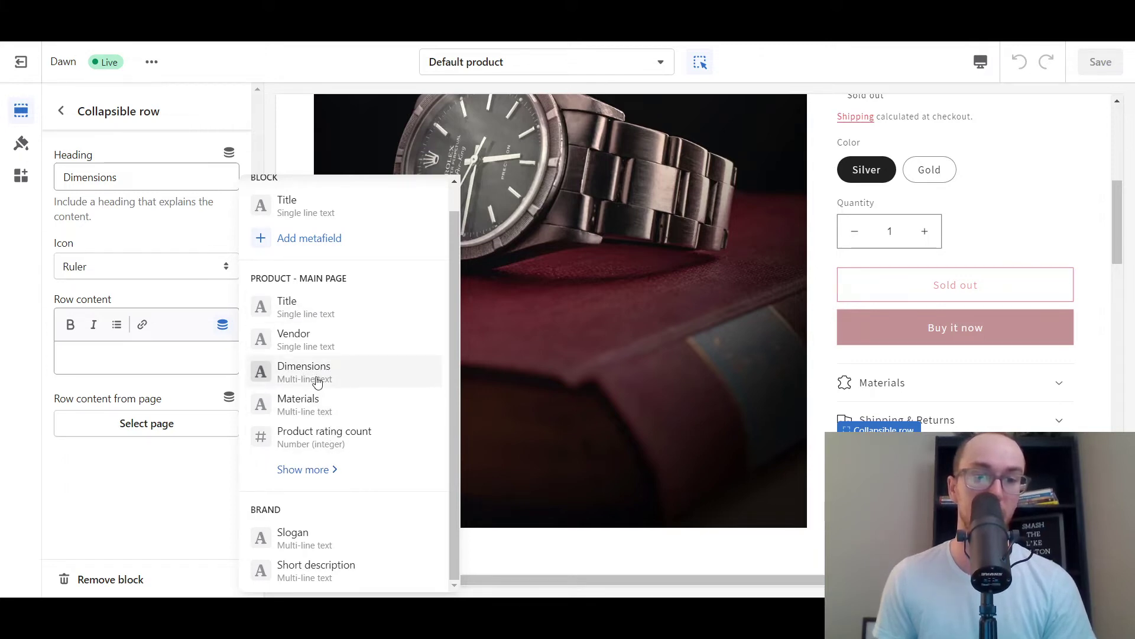
pyautogui.click(302, 471)
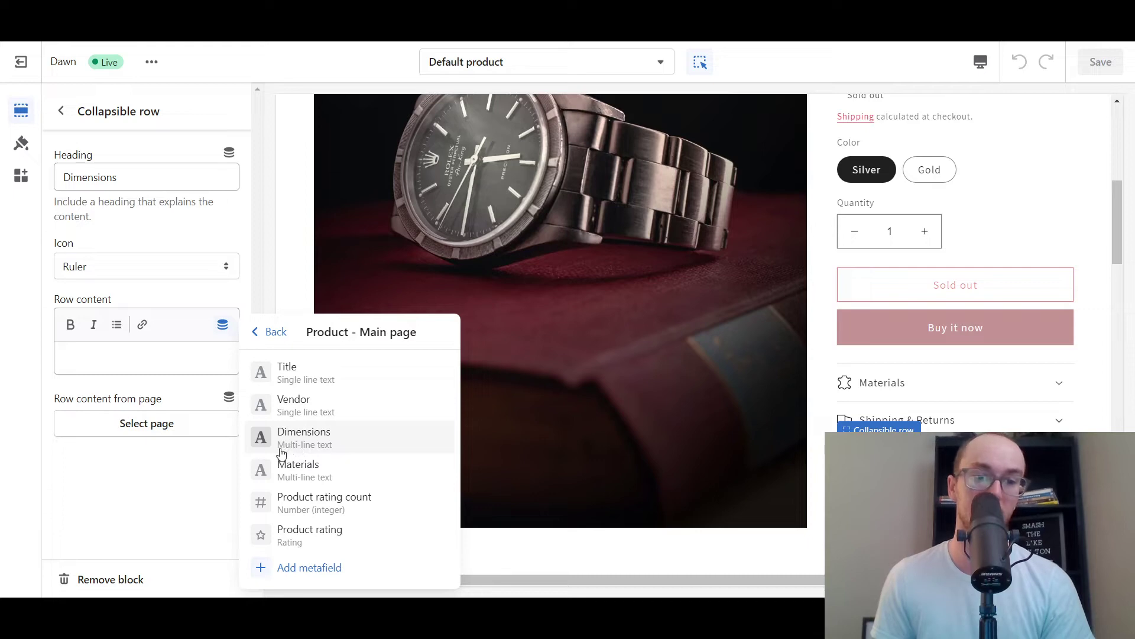
pyautogui.click(352, 453)
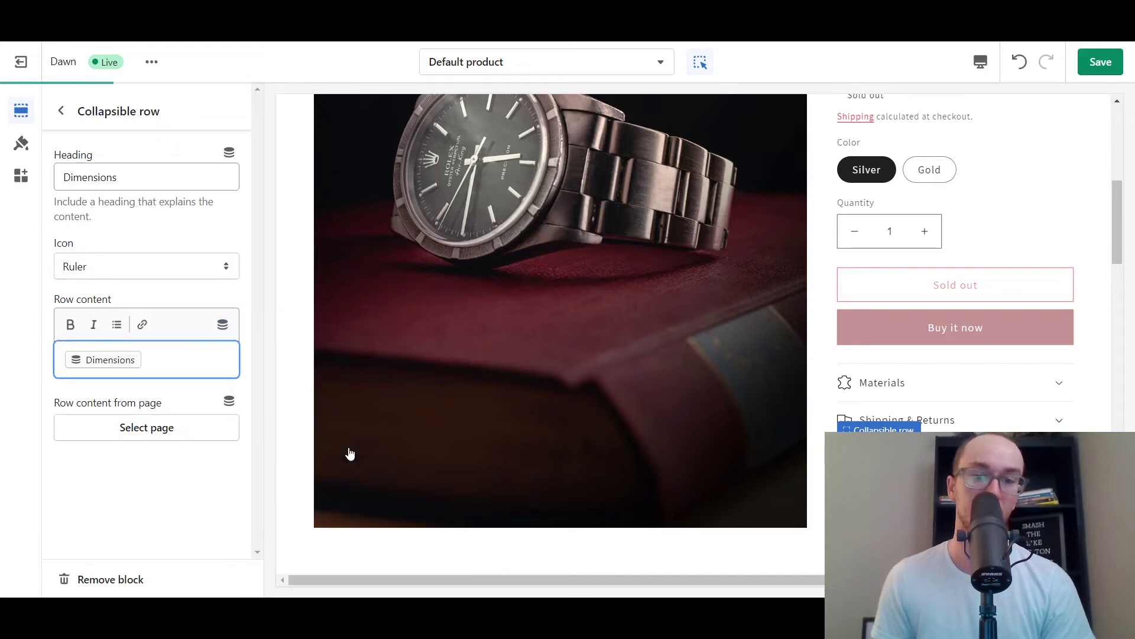
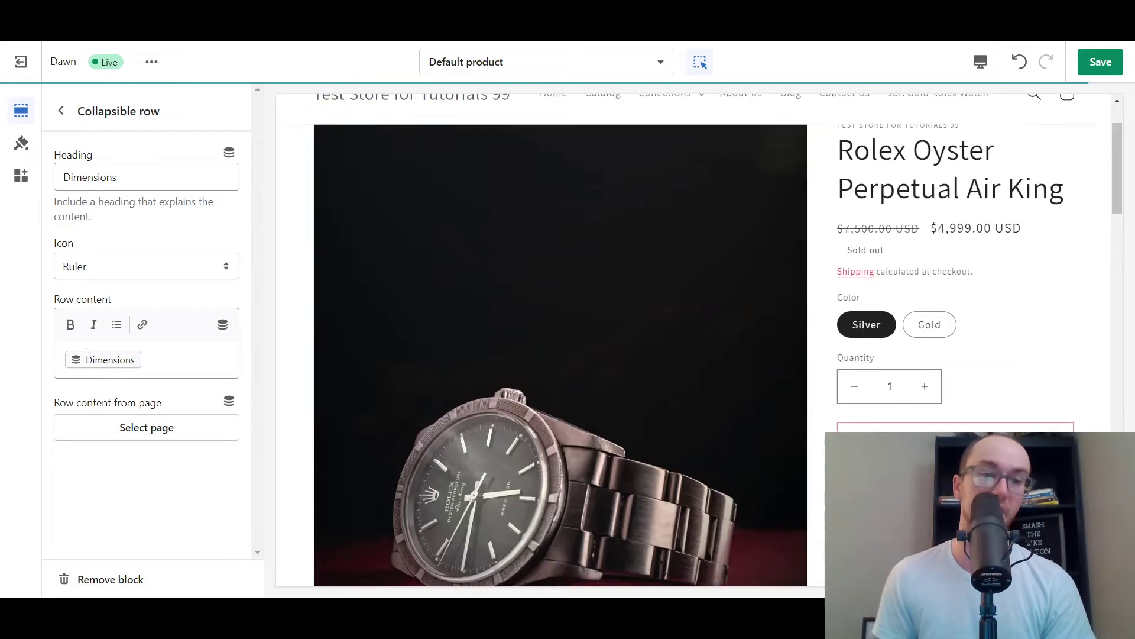
# - Add a new collapsible row block below Care Instructions in the product information section
pyautogui.scroll(-1, 990, 319)
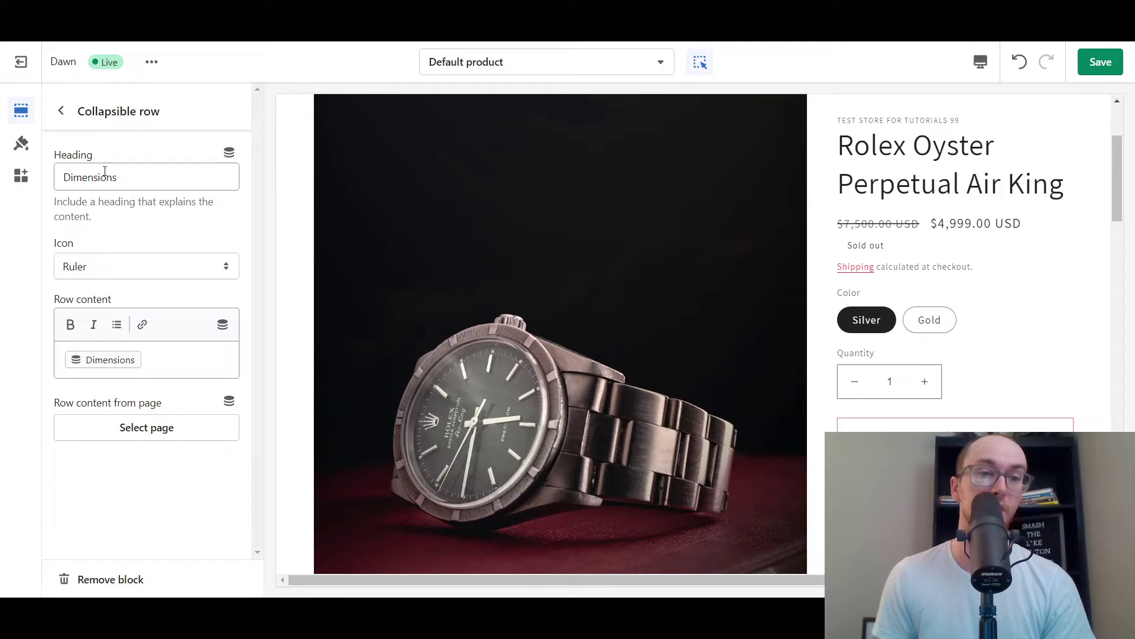
pyautogui.click(49, 111)
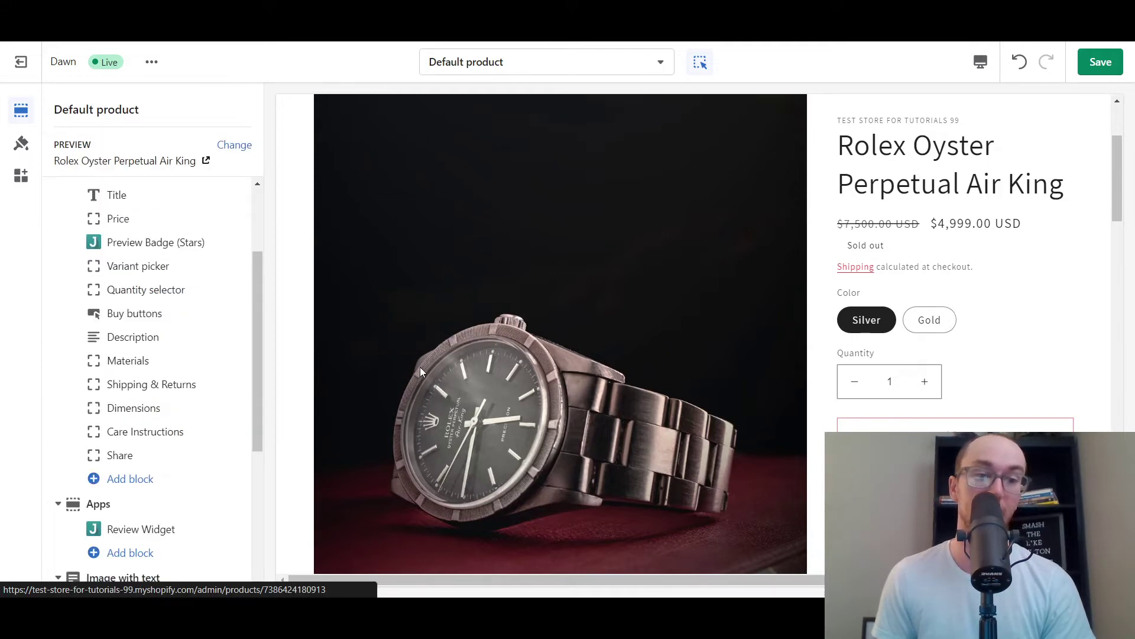
pyautogui.moveTo(1117, 216); pyautogui.dragTo(1123, 251)
pyautogui.scroll(-1, 997, 420)
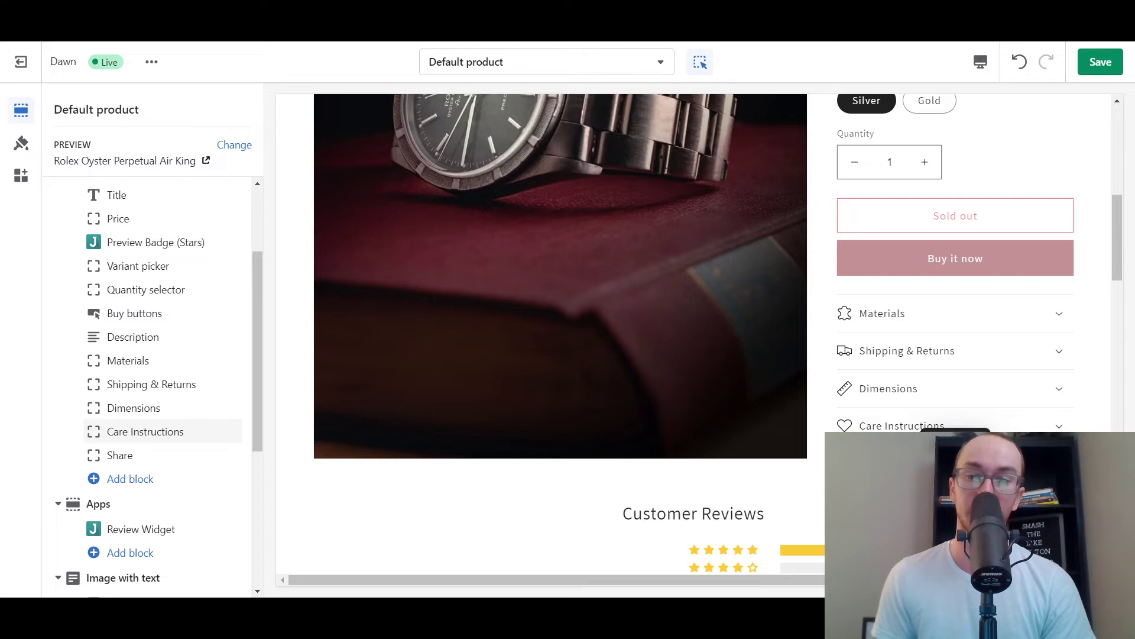
pyautogui.click(955, 438)
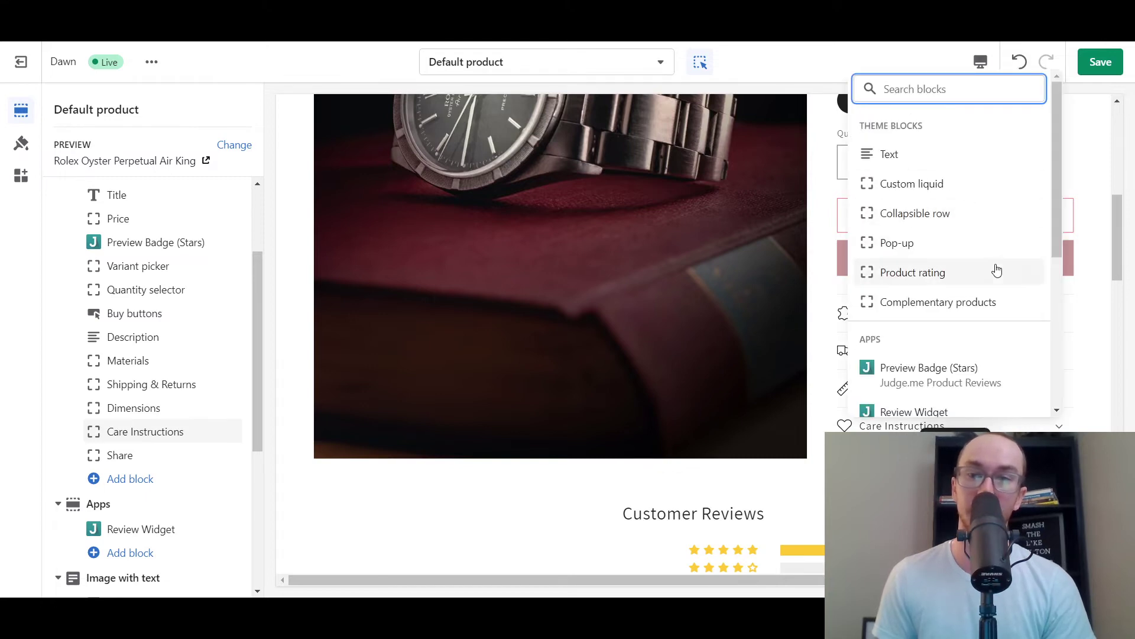
pyautogui.click(955, 214)
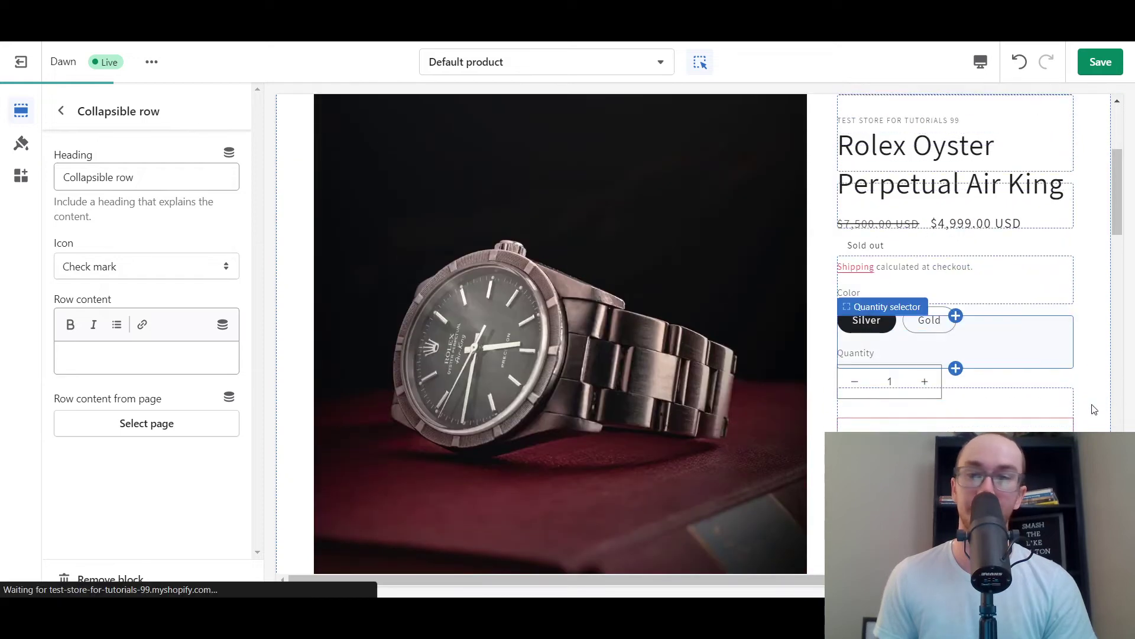
# - Set the new collapsible row's icon to Bottle
pyautogui.moveTo(1118, 236); pyautogui.dragTo(1121, 302)
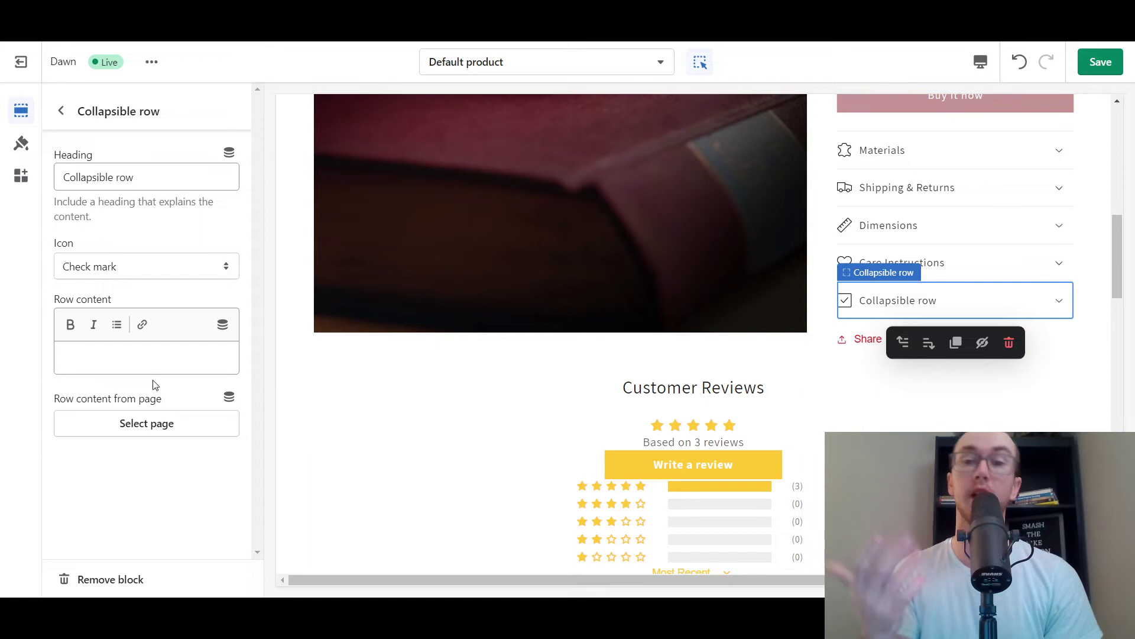
pyautogui.click(123, 272)
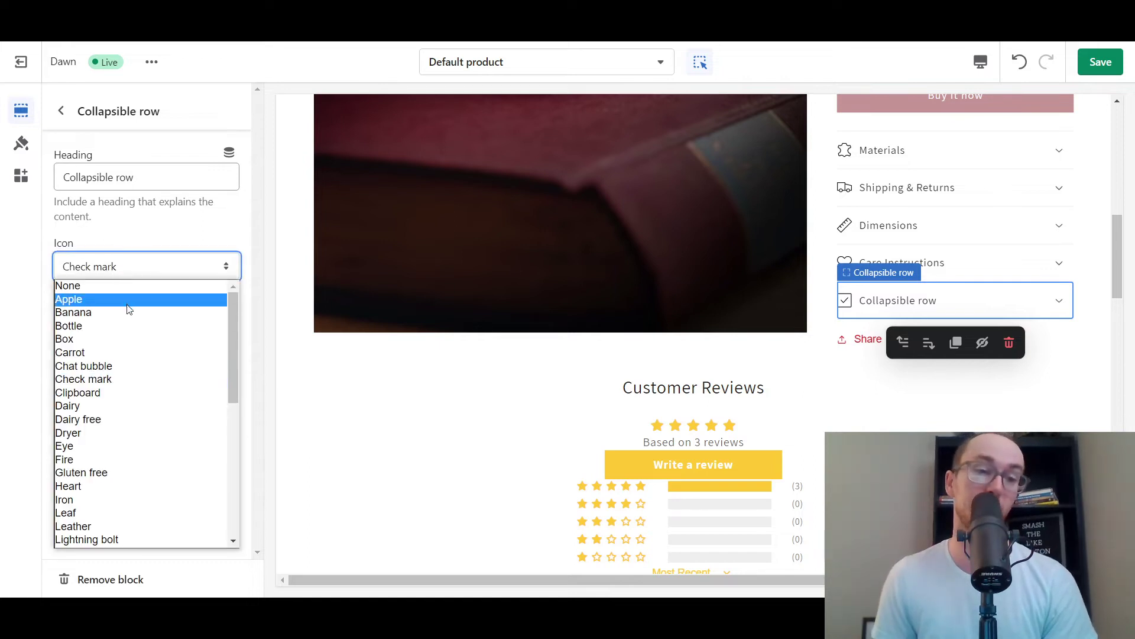
pyautogui.click(125, 326)
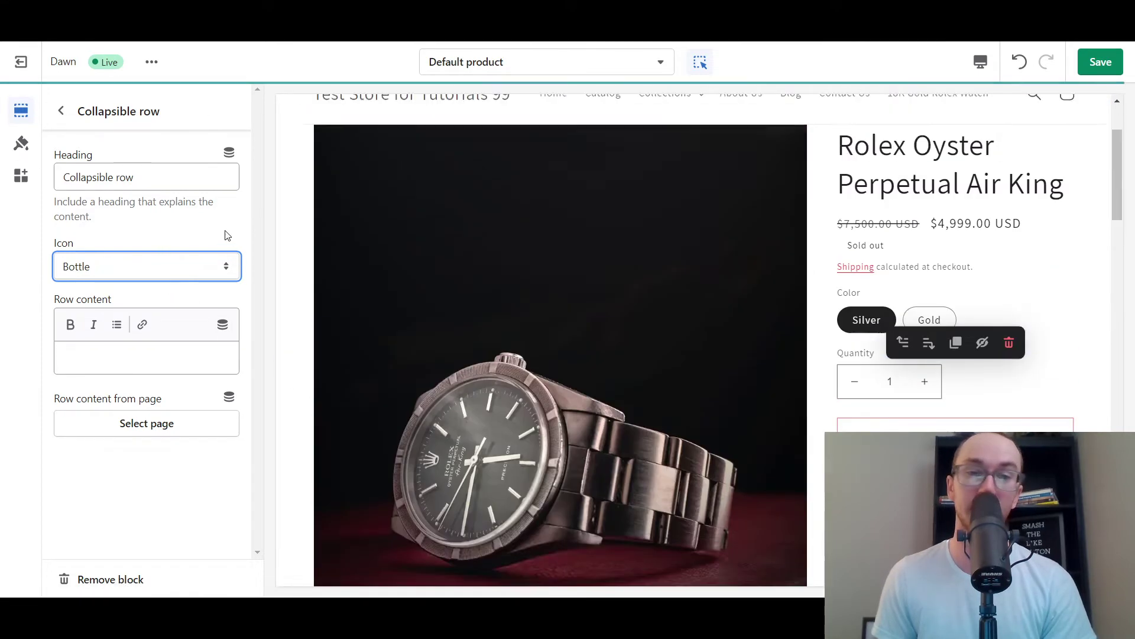
# - Set the new collapsible row's icon to Shirt
pyautogui.scroll(-5, 1131, 265)
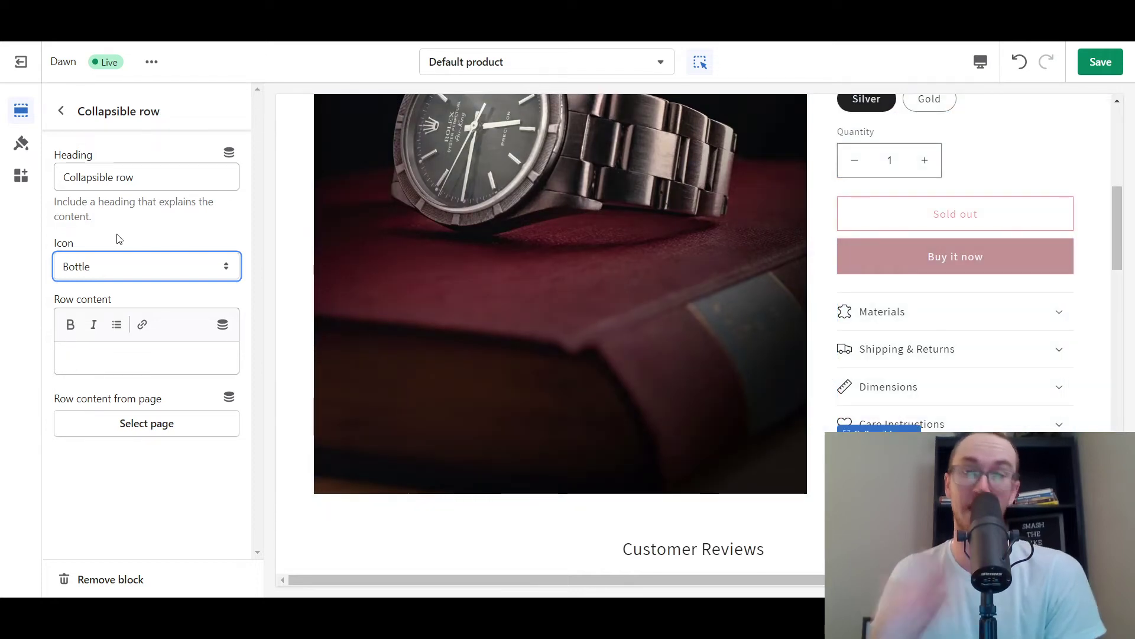
pyautogui.click(124, 266)
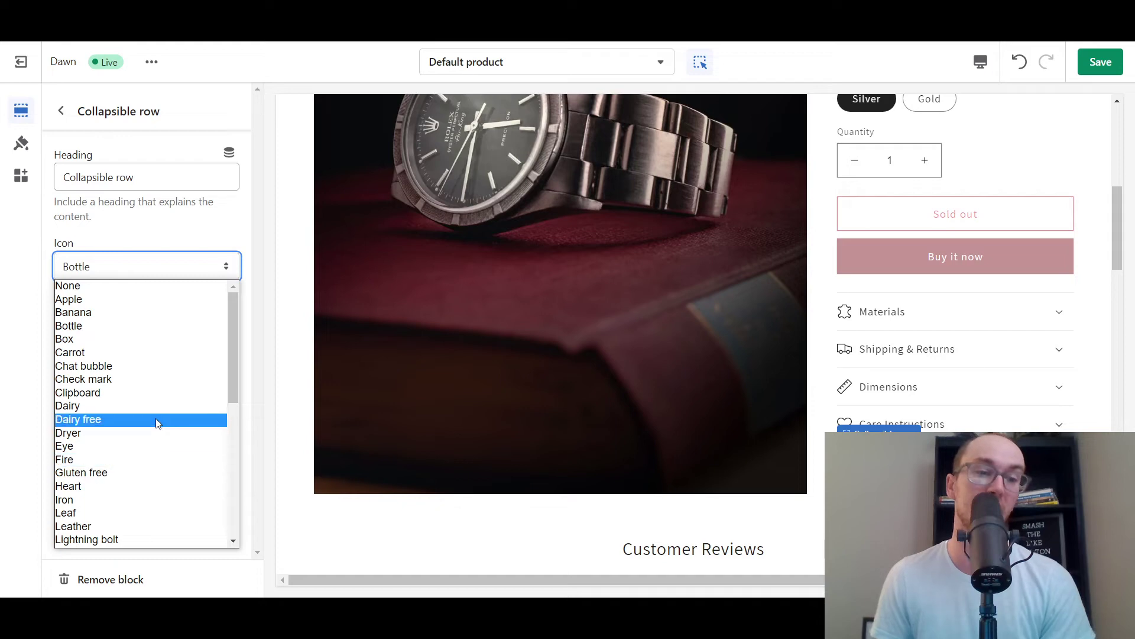
pyautogui.scroll(-5, 157, 465)
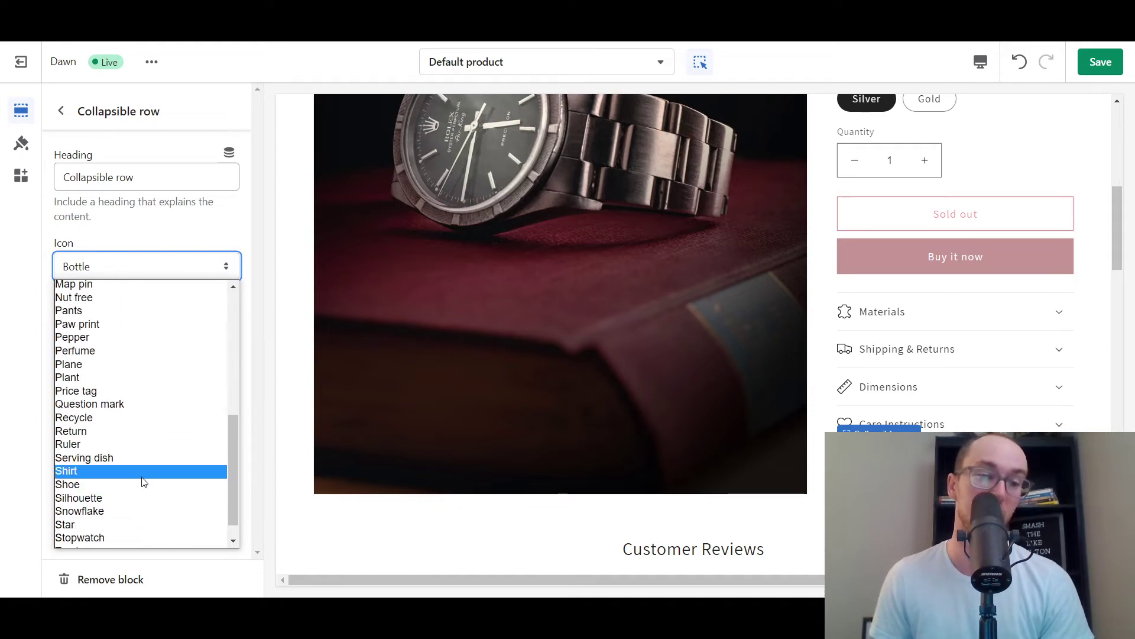
pyautogui.click(143, 478)
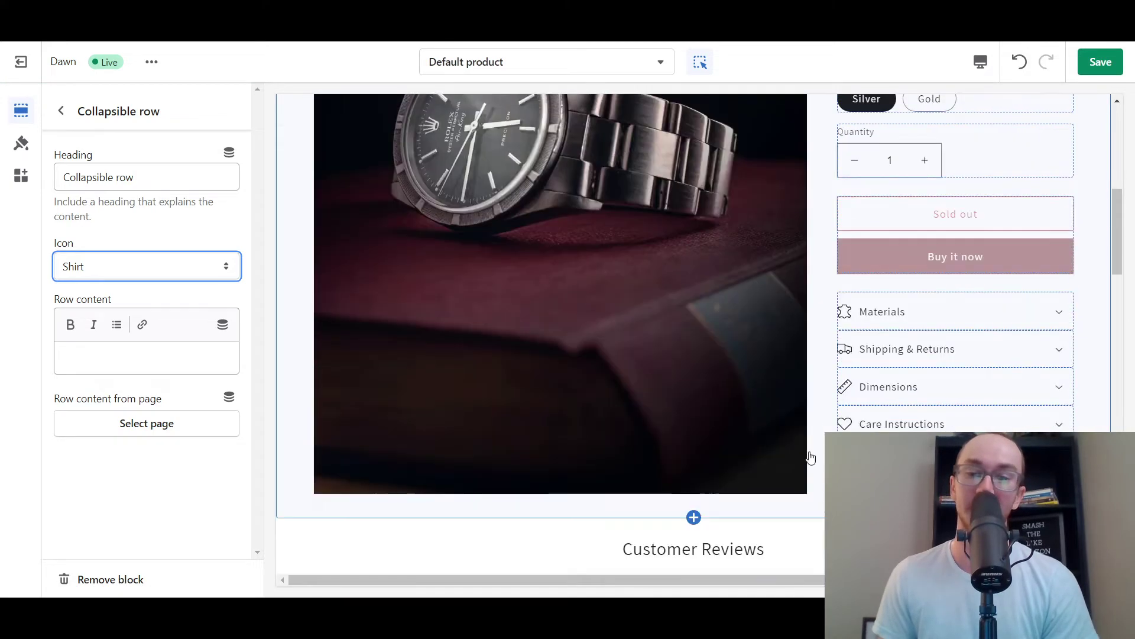
# - Set the new collapsible row's icon to Washing and save the product template
pyautogui.click(131, 269)
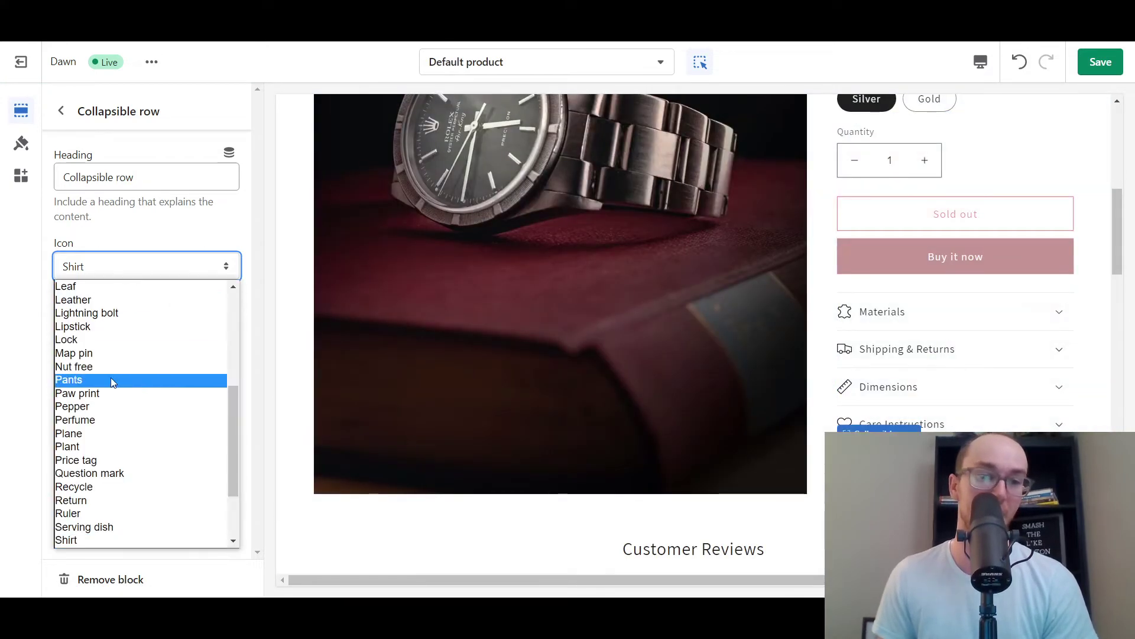
pyautogui.scroll(-3, 122, 426)
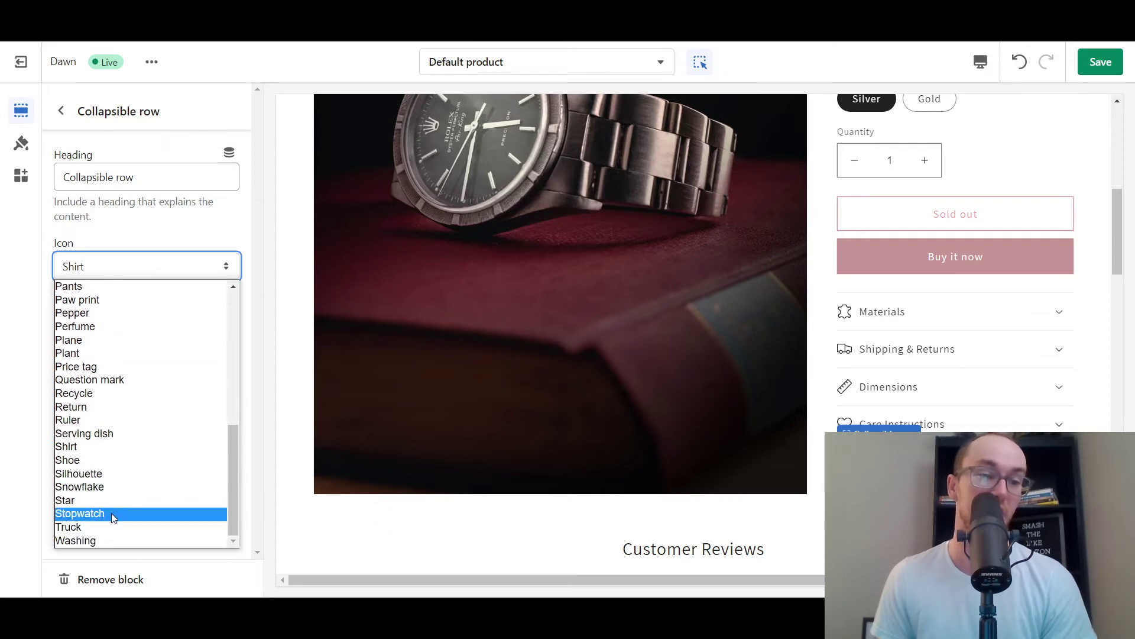
pyautogui.click(126, 540)
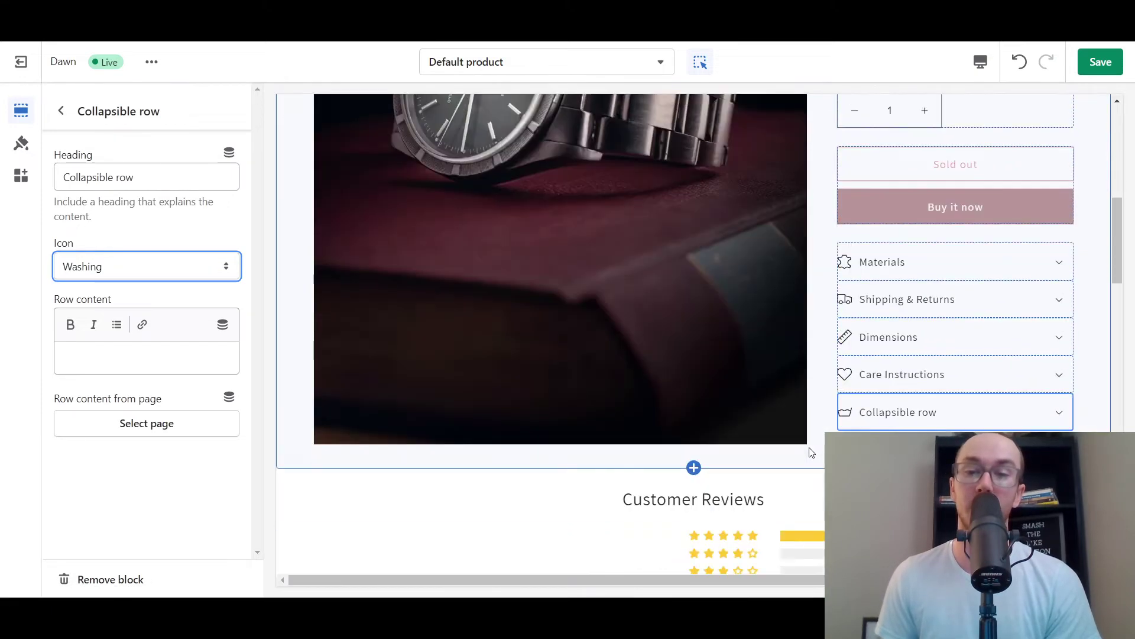
pyautogui.click(149, 357)
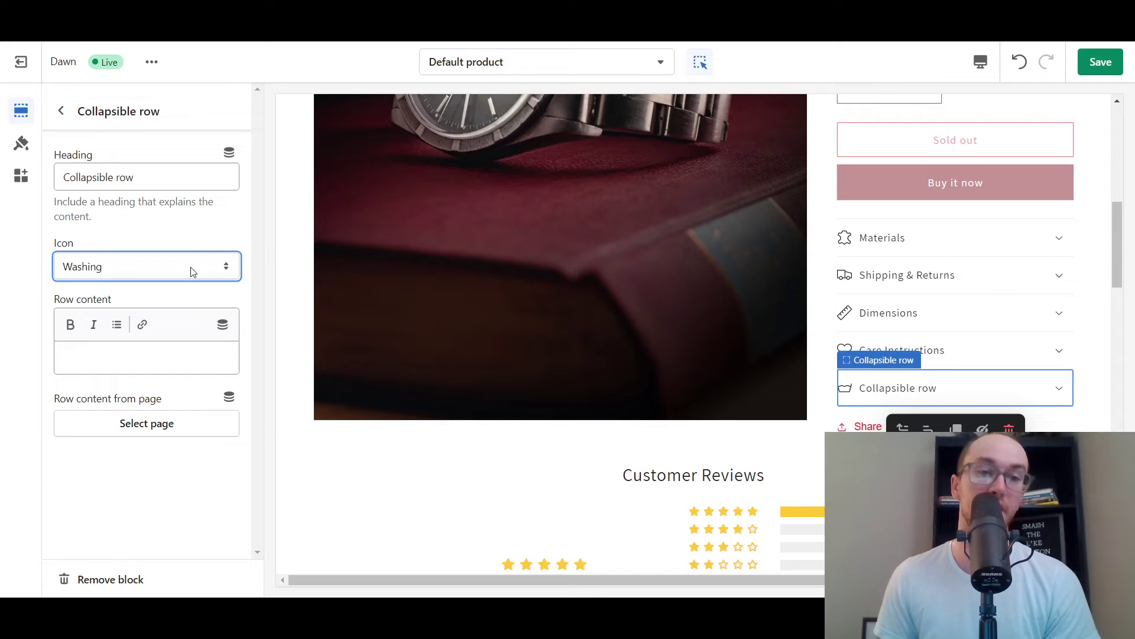
pyautogui.scroll(1, 765, 443)
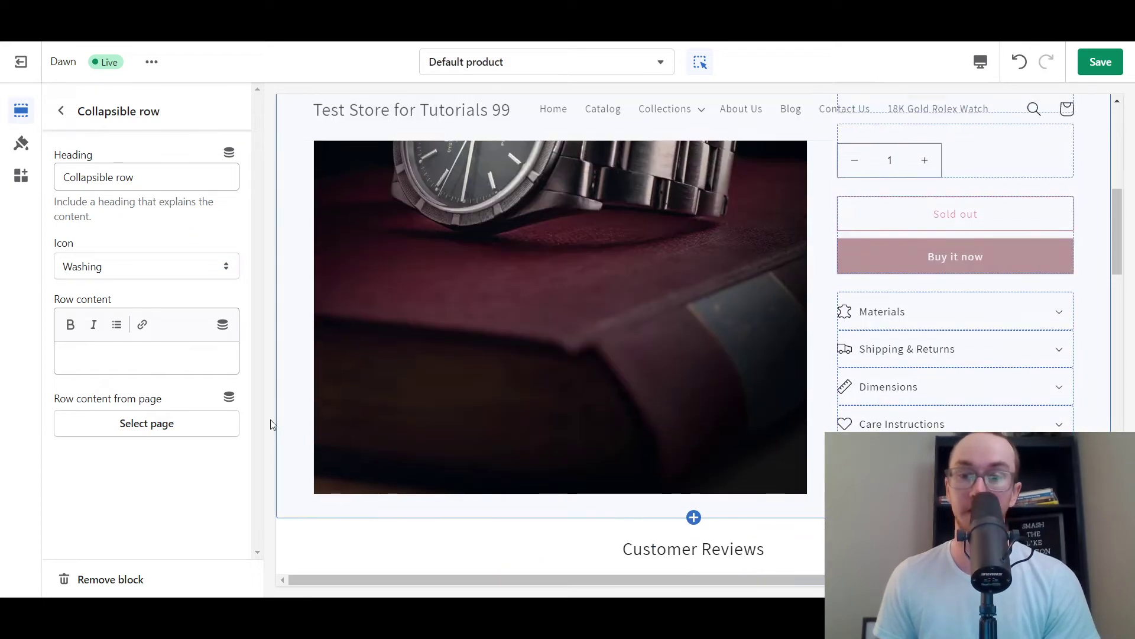
pyautogui.hotkey('ctrl', 's')
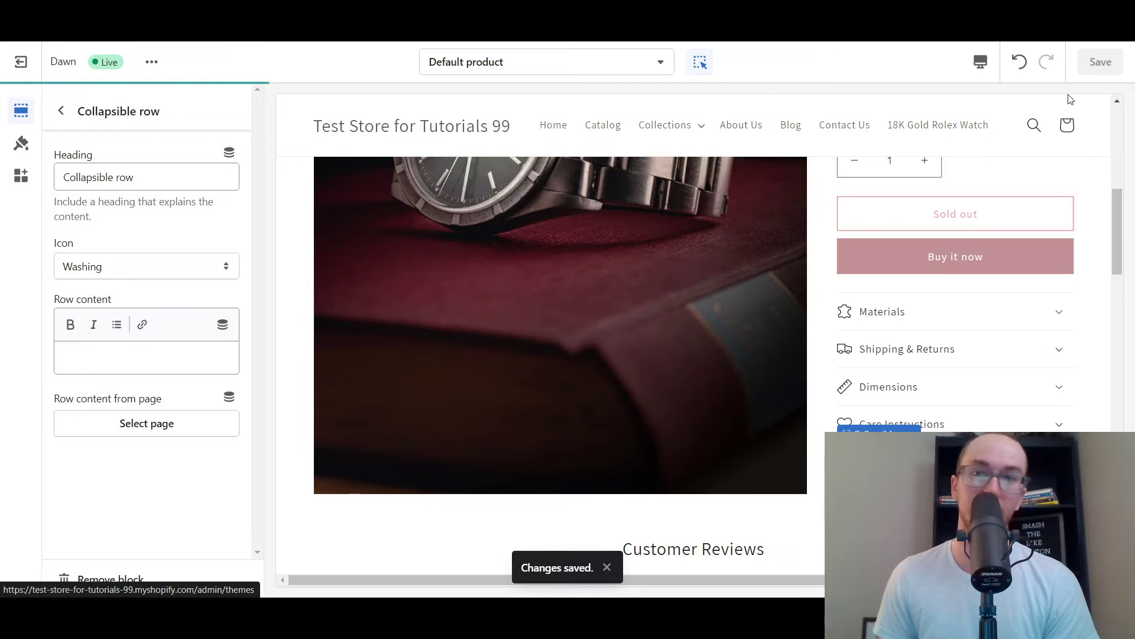
# - Exit the theme editor and open the 18K Gold Rolex Watch from the store's product list
pyautogui.click(13, 62)
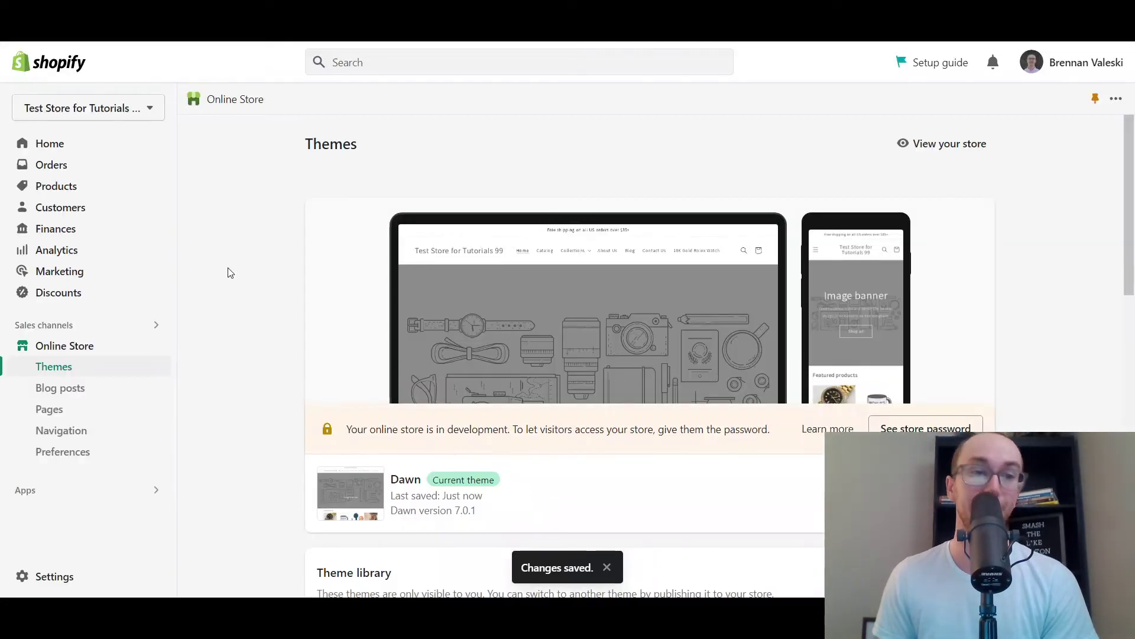
pyautogui.click(75, 188)
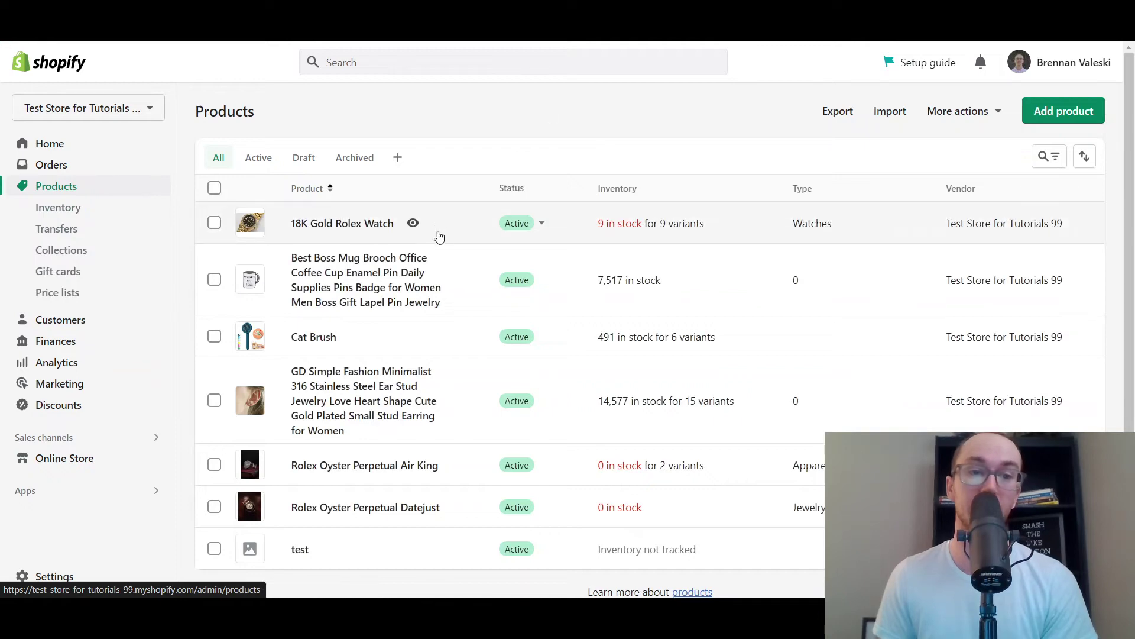
pyautogui.click(463, 236)
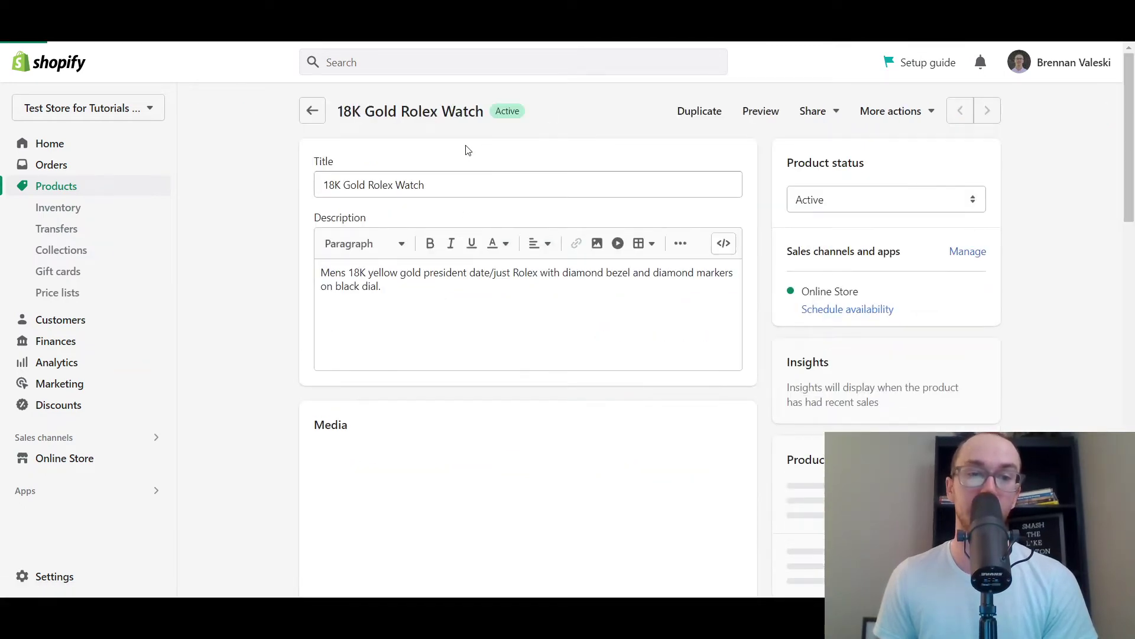
# - Fill the product's Dimensions metafield with two lines: "23 x 14 watch band" and "12 x 12 watch face"
pyautogui.moveTo(1129, 133); pyautogui.dragTo(1126, 496)
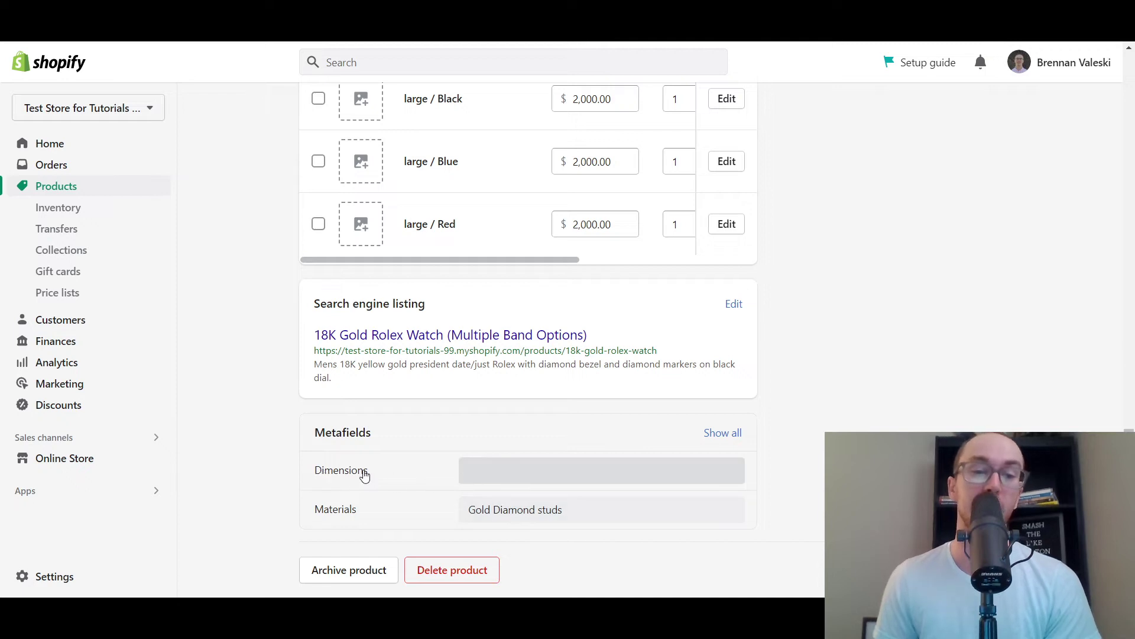
pyautogui.click(484, 478)
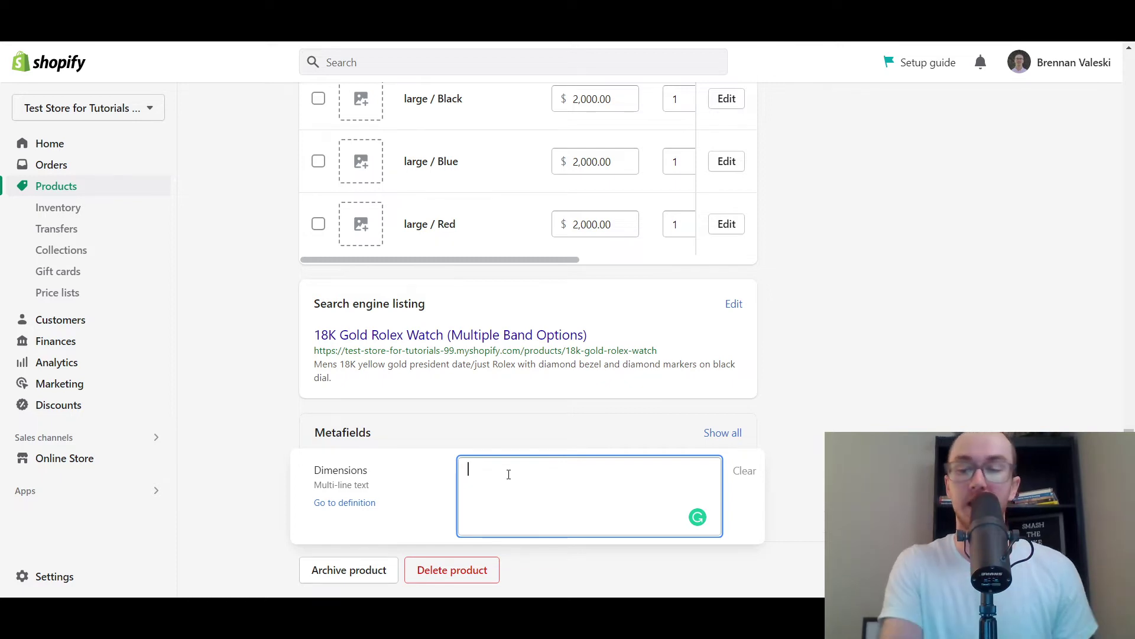
pyautogui.write('23 x 14 watch band')
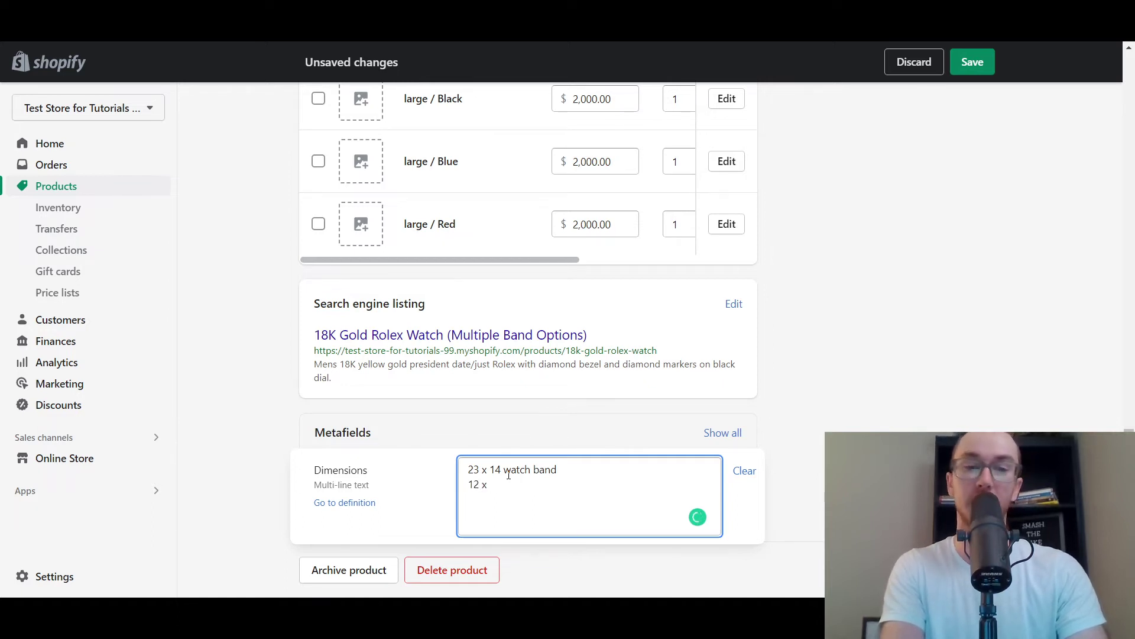
pyautogui.write('watch')
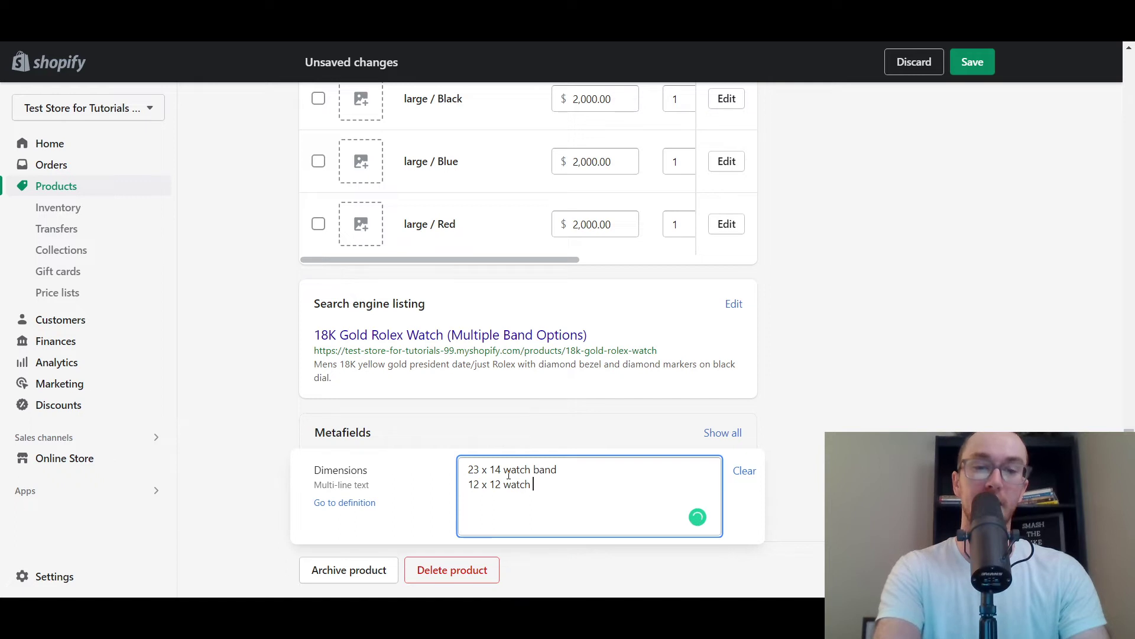
pyautogui.write(' face')
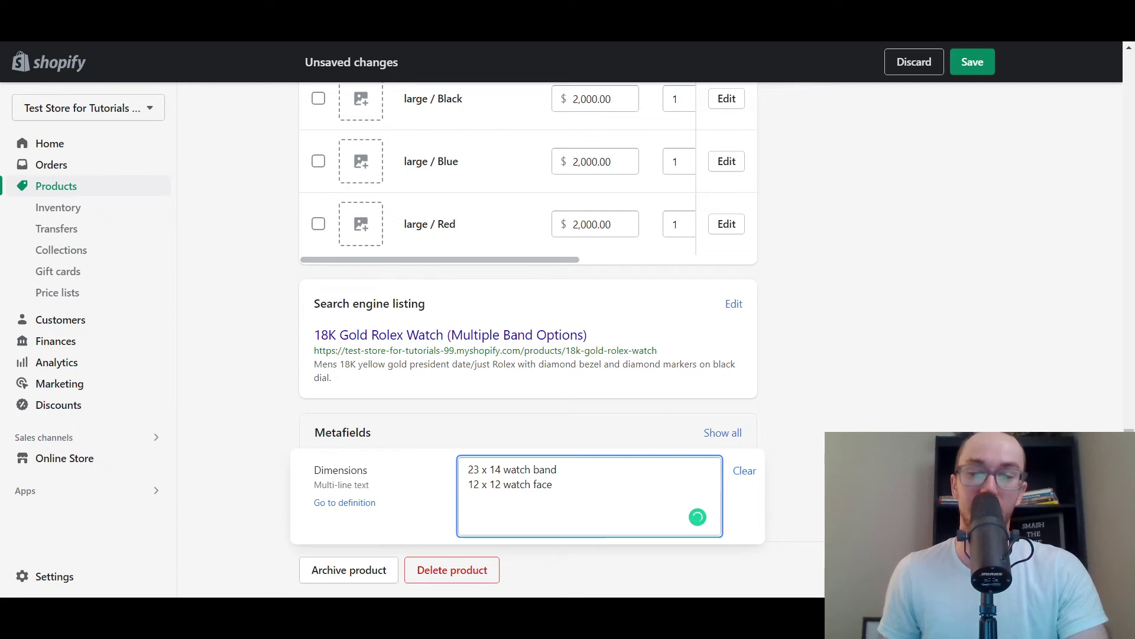
pyautogui.press('Escape')
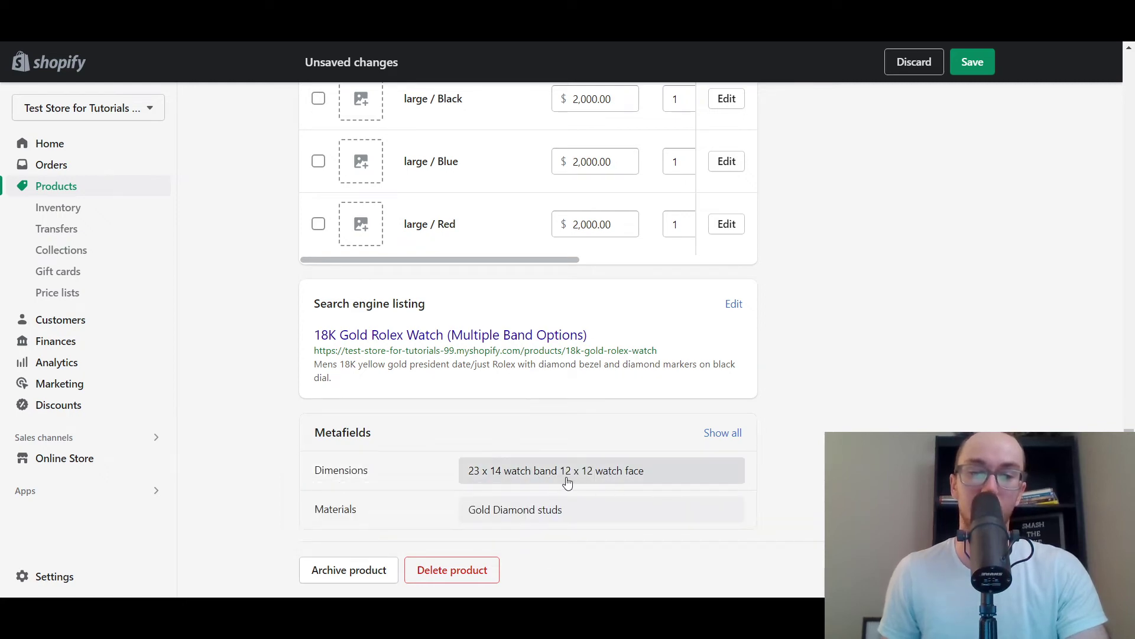
# - Put a dash and a space before both lines of the Dimensions metafield and save the product
pyautogui.click(692, 470)
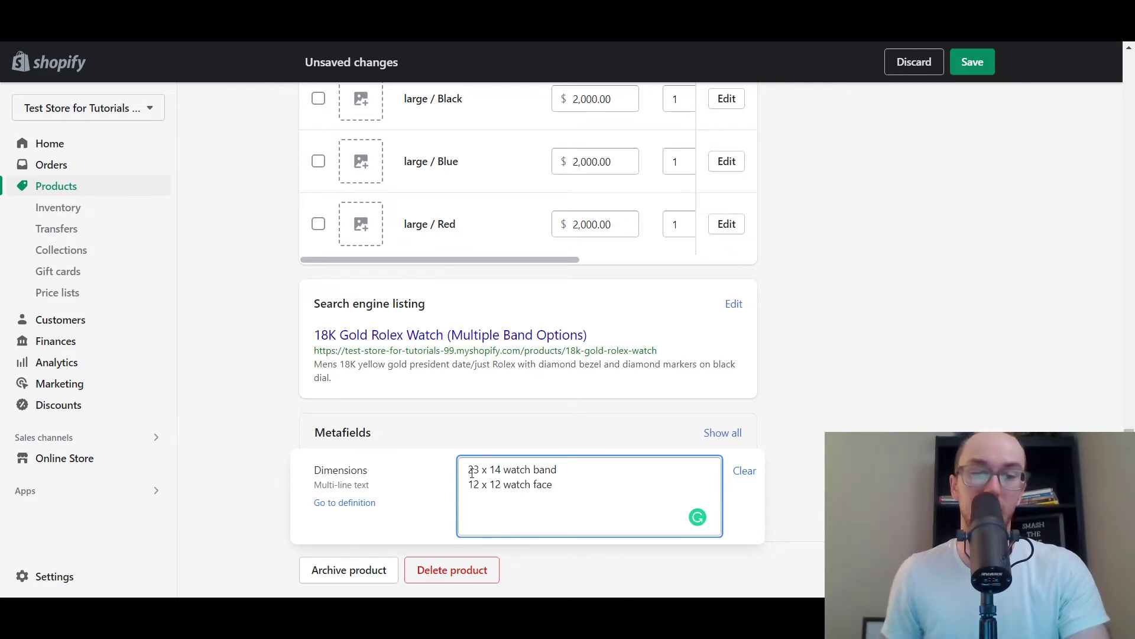
pyautogui.write('-')
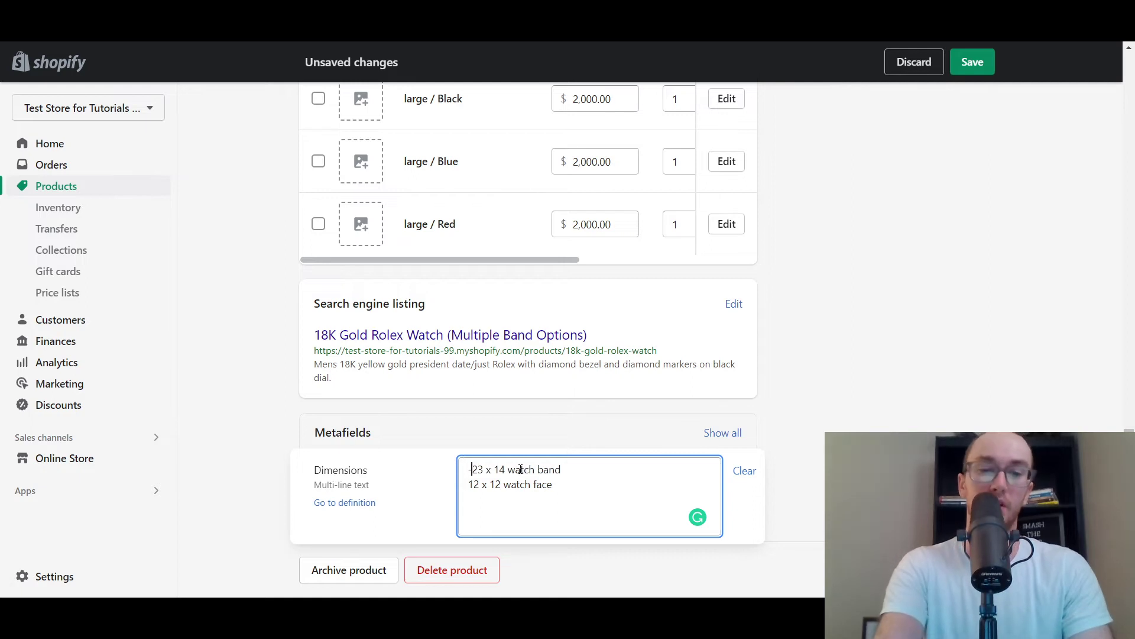
pyautogui.press('Down')
pyautogui.write('-')
pyautogui.press('Escape')
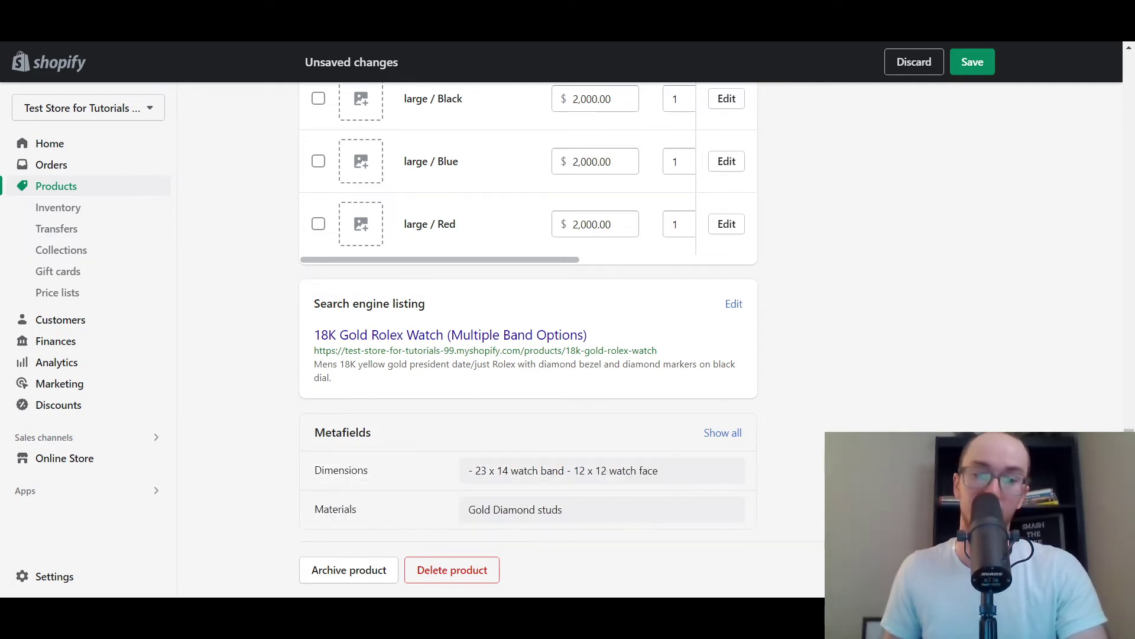
pyautogui.hotkey('ctrl', 's')
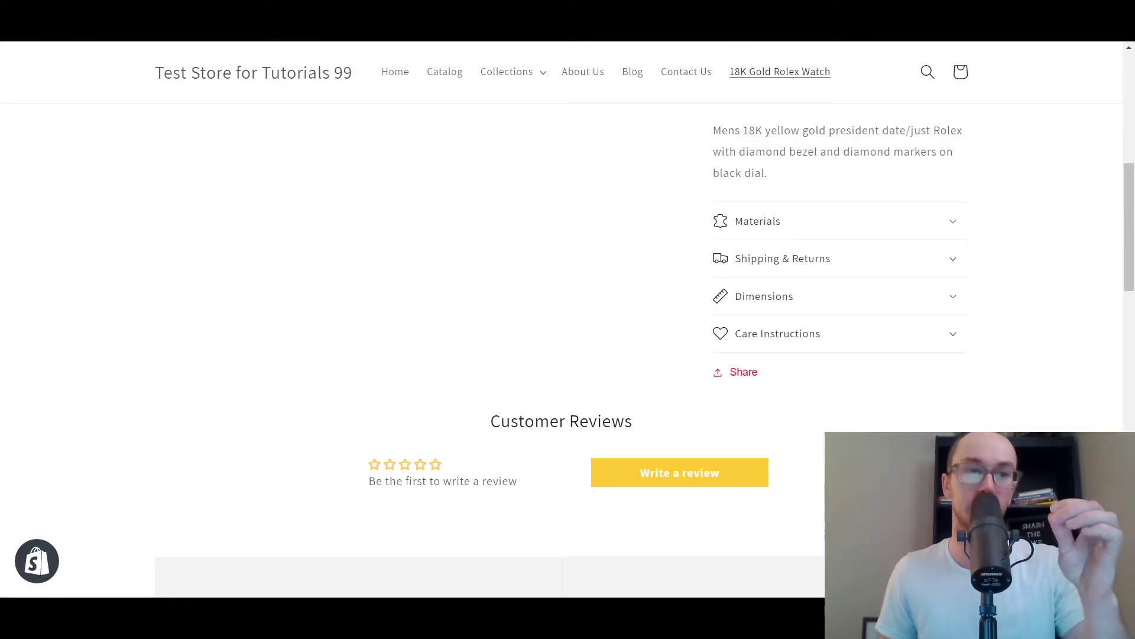
# - Reload the 18K Gold Rolex Watch storefront page and expand its Dimensions row to check the metafield text
pyautogui.press('F5')
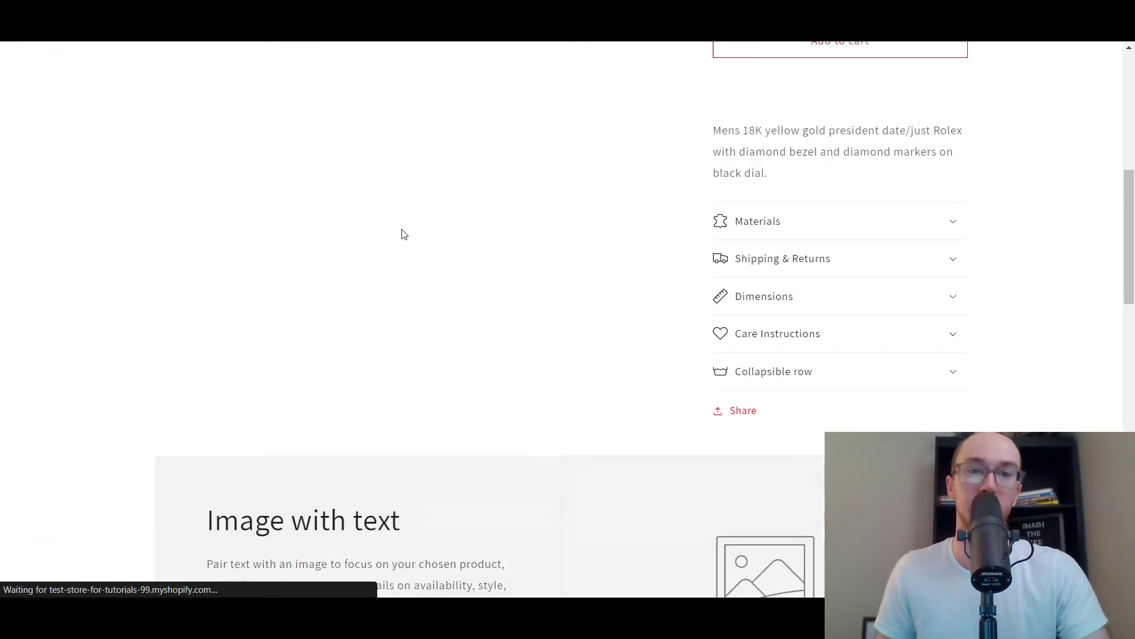
pyautogui.click(798, 380)
pyautogui.click(800, 381)
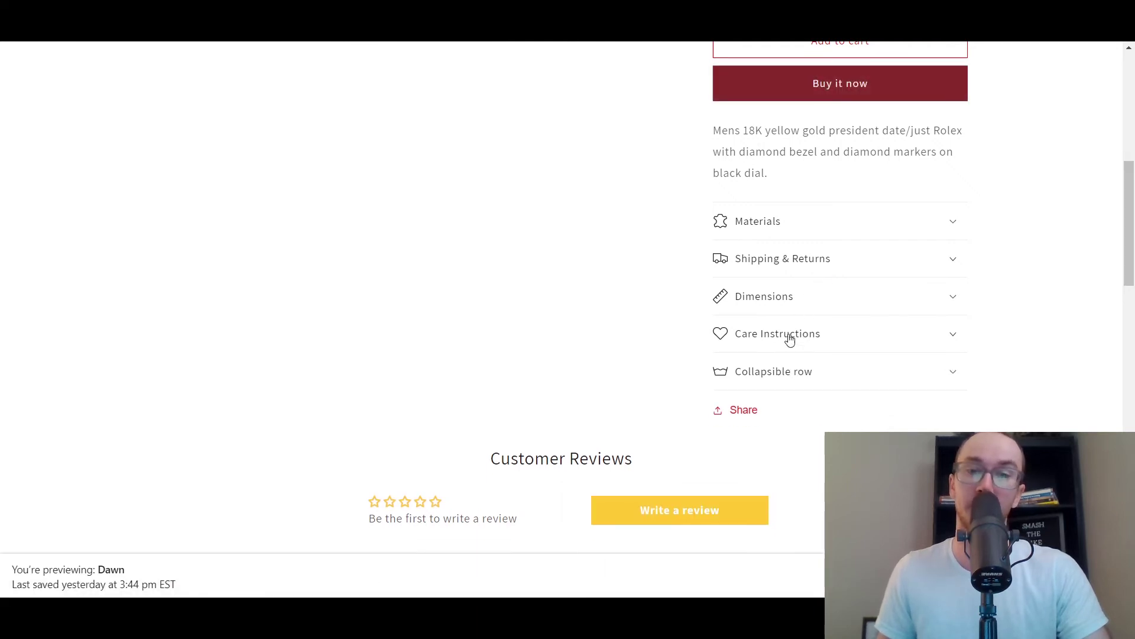
pyautogui.click(791, 297)
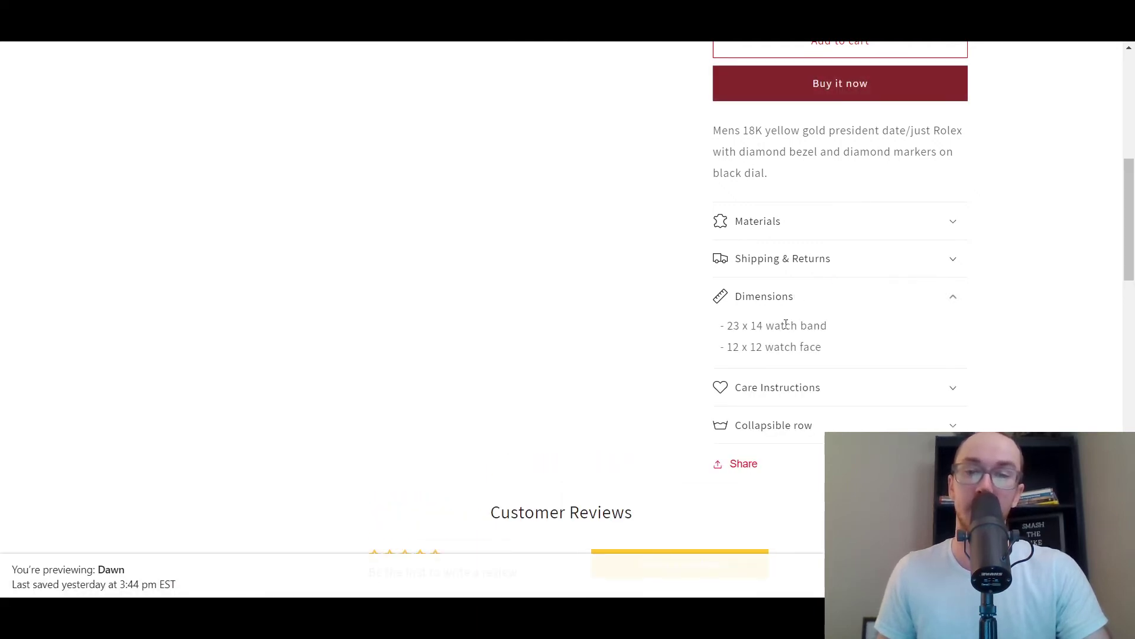
pyautogui.moveTo(729, 326); pyautogui.dragTo(823, 350)
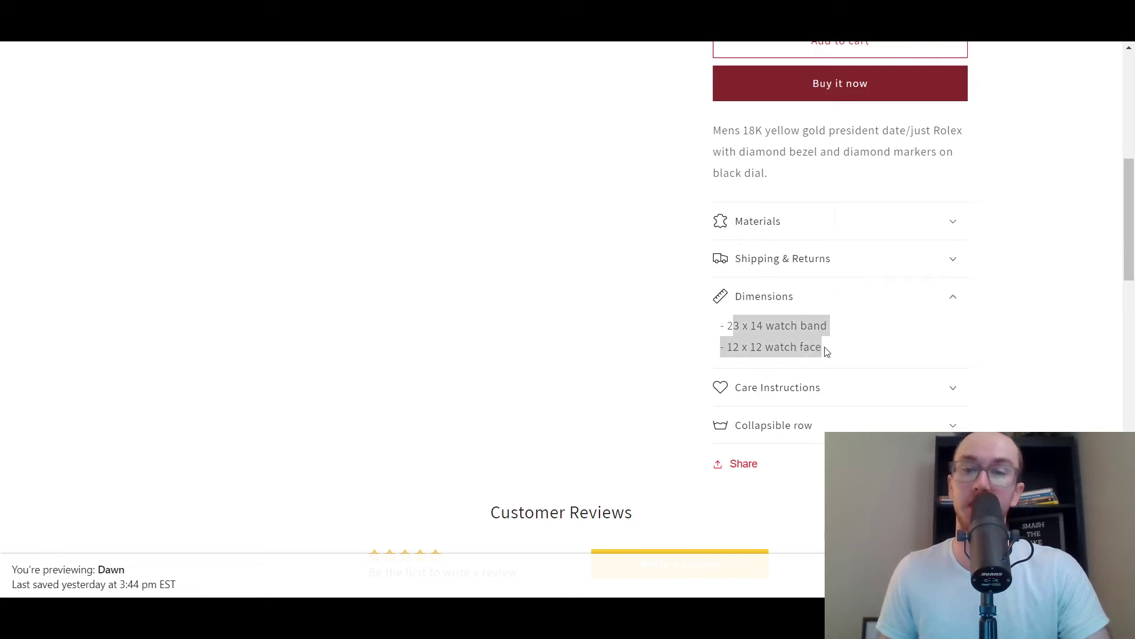
pyautogui.click(739, 337)
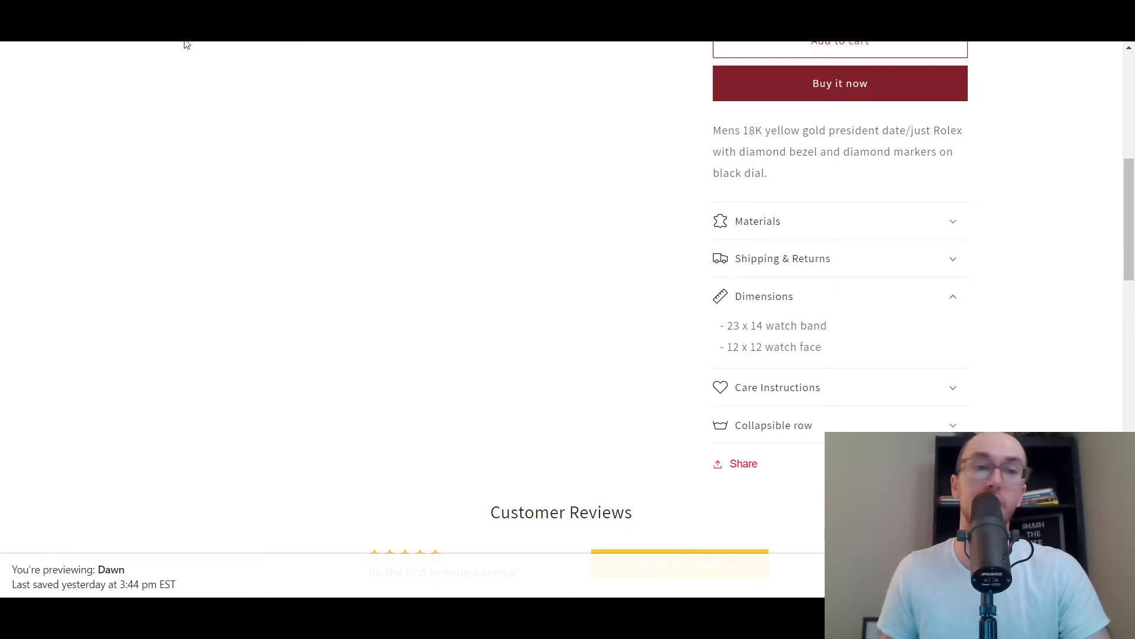
# - Return to the 18K Gold Rolex Watch admin page and look through its product details
pyautogui.hotkey('ctrl', 'w')
pyautogui.scroll(-15, 1125, 430)
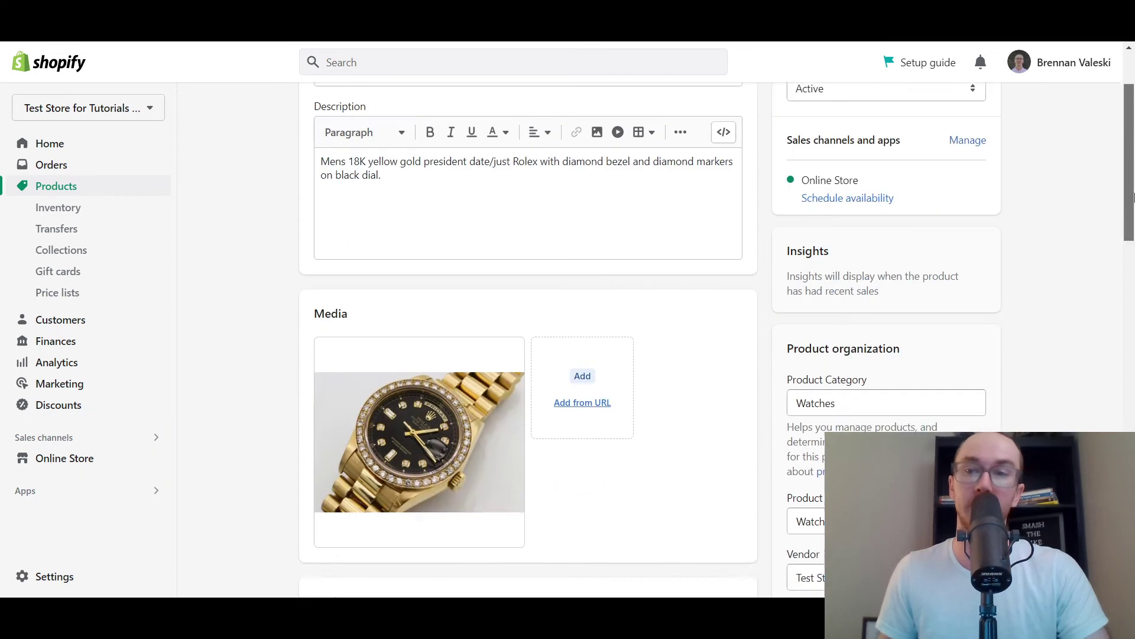
pyautogui.scroll(-5, 1125, 430)
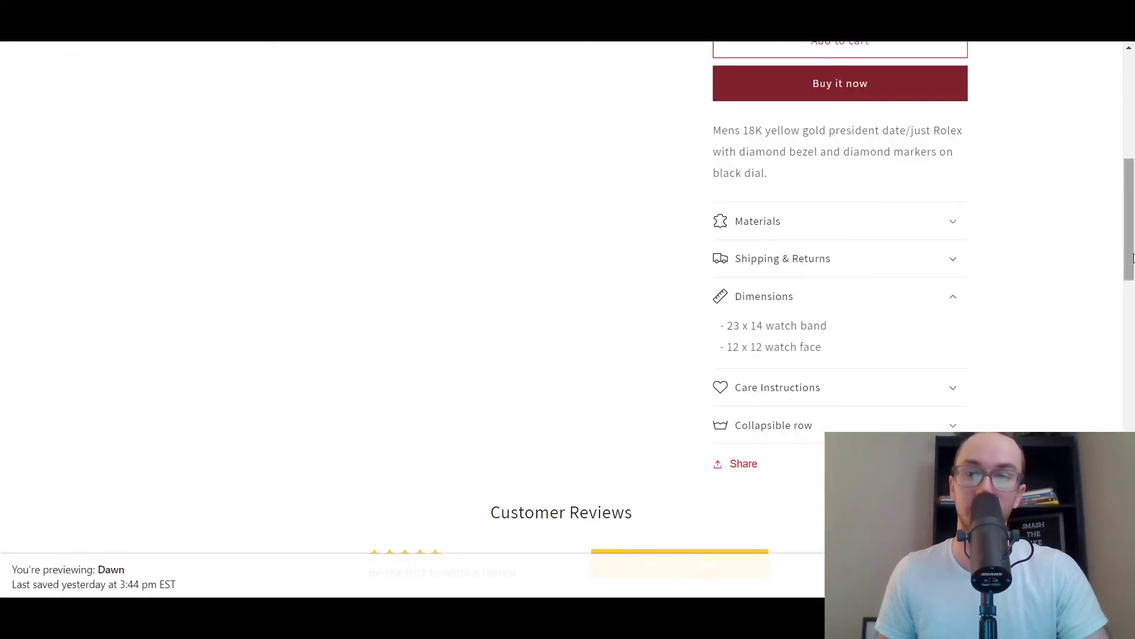
# - Check the Shipping & Returns, Materials and Dimensions rows one by one on the 18K Gold Rolex Watch storefront page
pyautogui.click(963, 296)
pyautogui.click(957, 260)
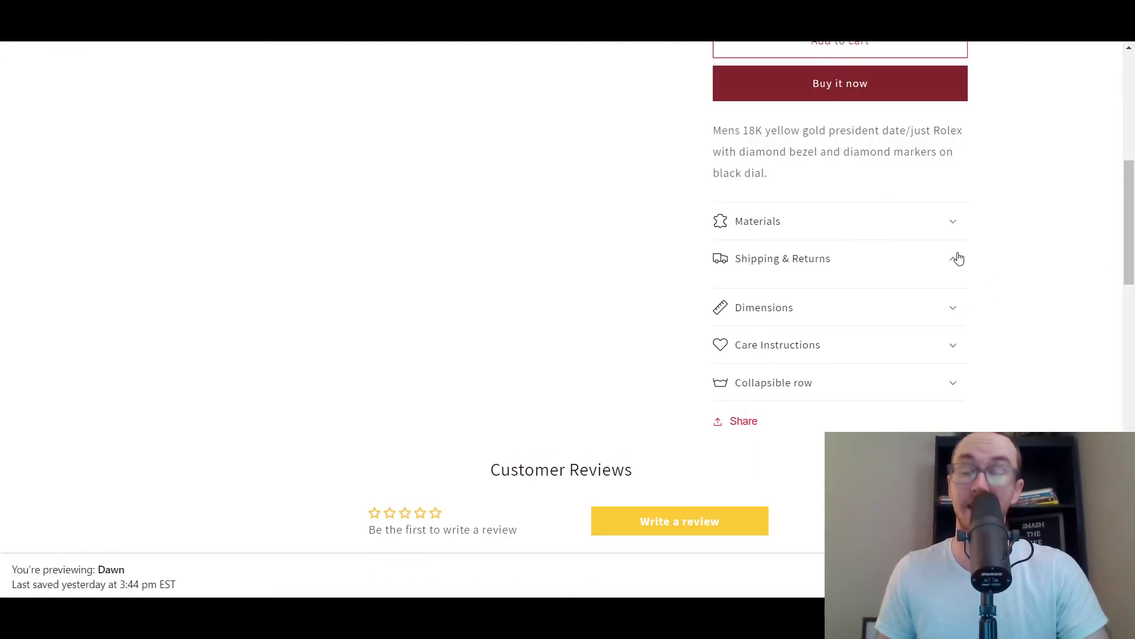
pyautogui.click(958, 259)
pyautogui.click(950, 224)
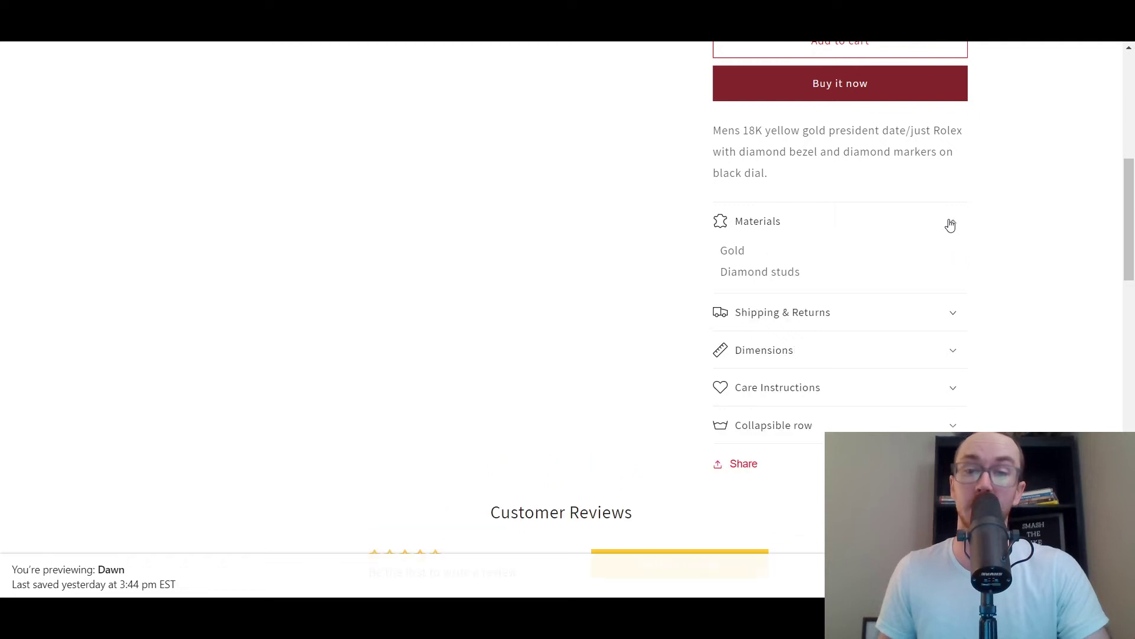
pyautogui.click(783, 221)
pyautogui.click(788, 296)
# - Expand and collapse the Materials row on the Rolex Oyster Perpetual Air King storefront page to compare its content
pyautogui.click(752, 307)
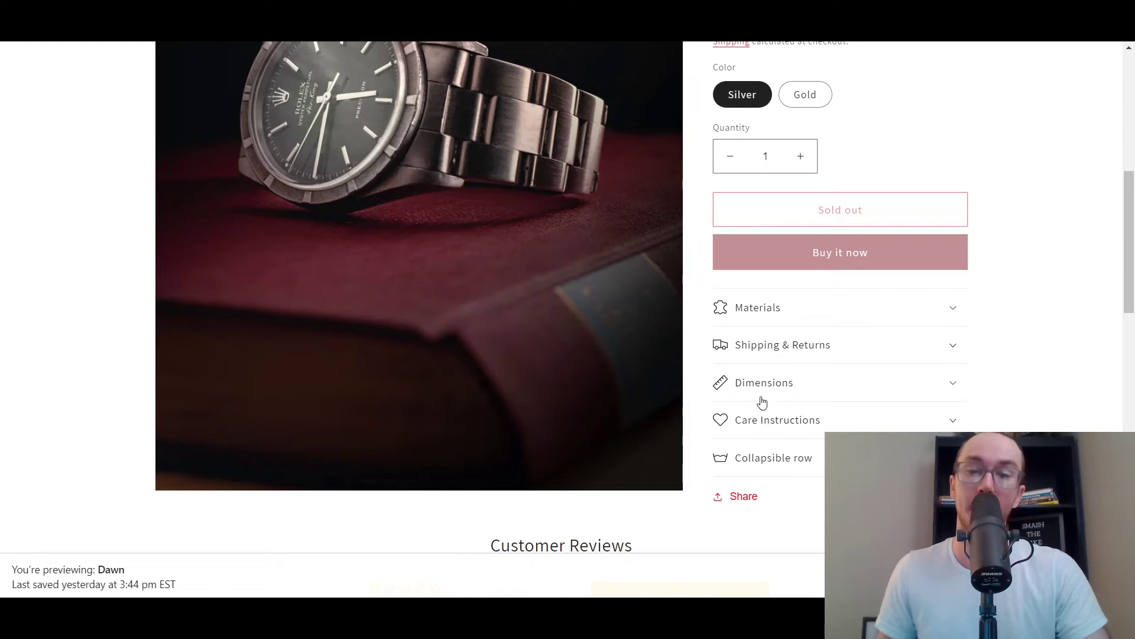
pyautogui.click(769, 319)
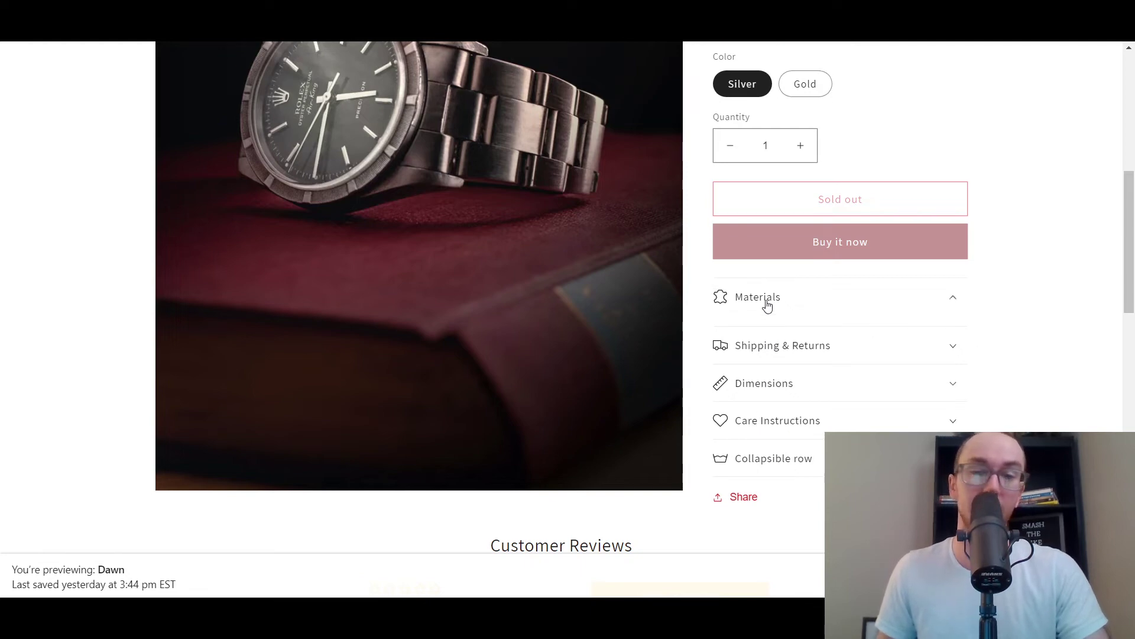
pyautogui.click(768, 304)
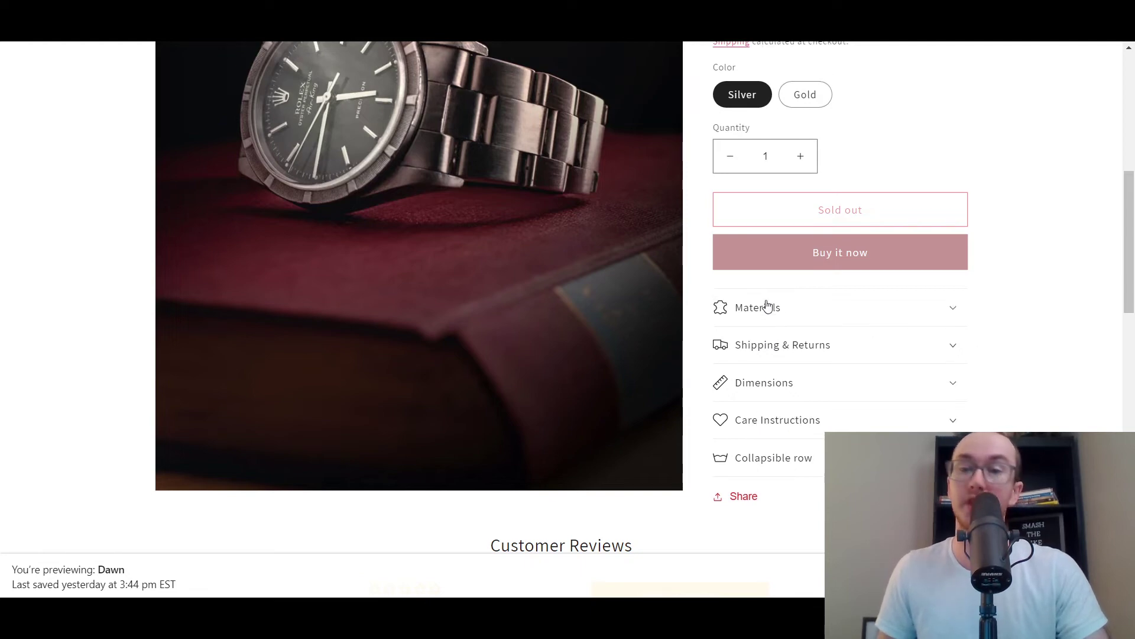
# - Look over the Rolex Oyster Perpetual Air King storefront page and the 18K Gold Rolex Watch admin page with its metafields
pyautogui.click(767, 373)
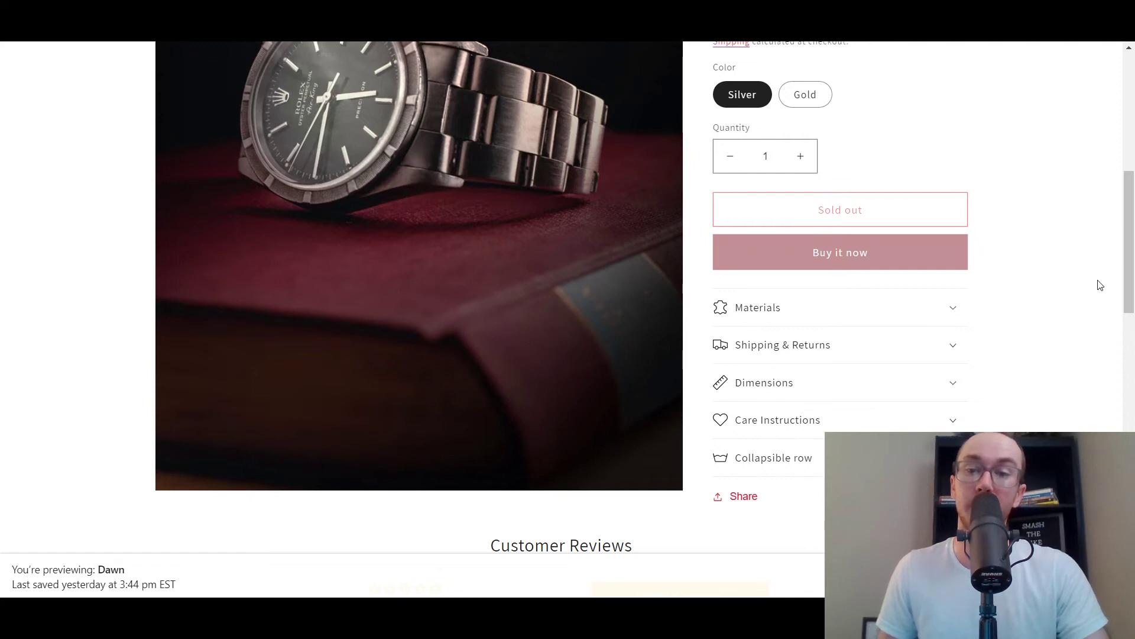
pyautogui.scroll(3, 1107, 204)
pyautogui.scroll(2, 641, 230)
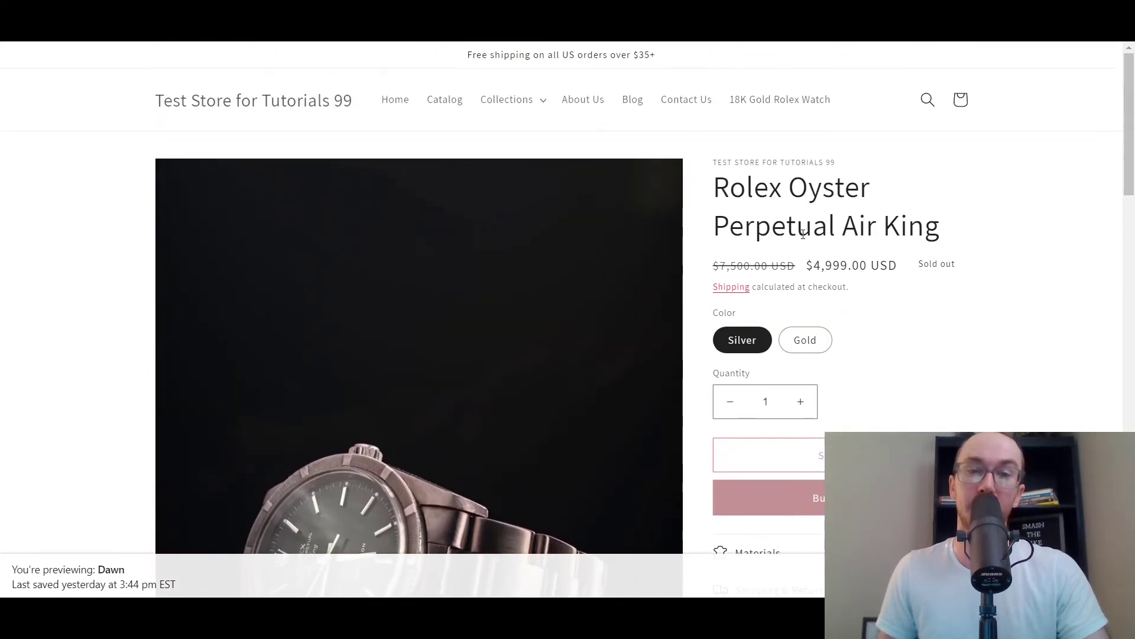
pyautogui.scroll(-8, 948, 248)
pyautogui.scroll(3, 1063, 319)
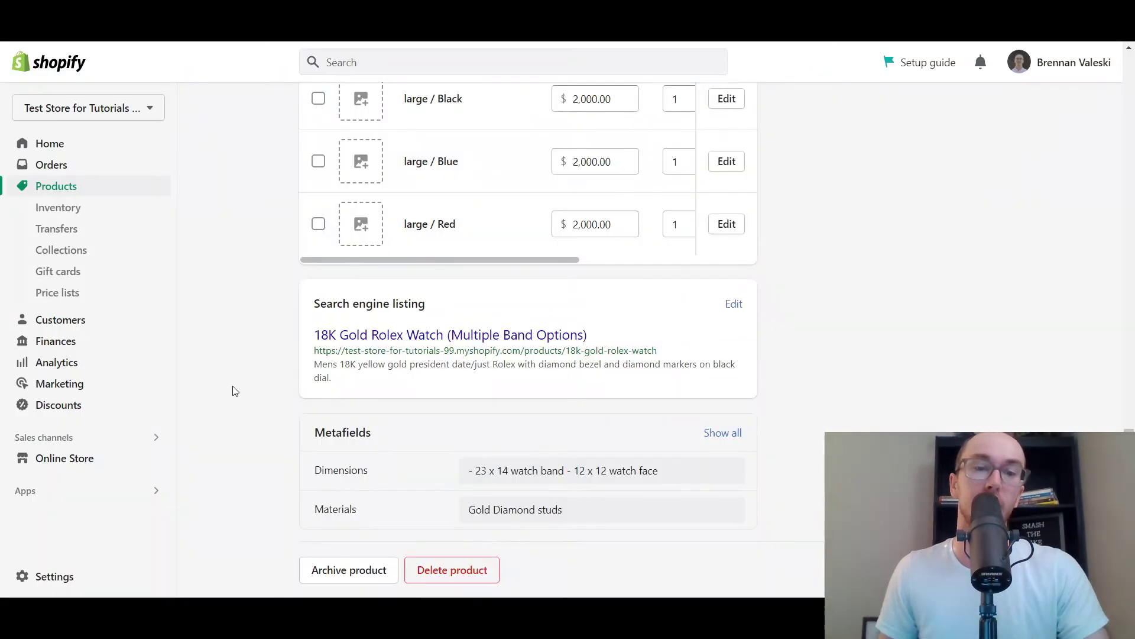
pyautogui.scroll(15, 233, 390)
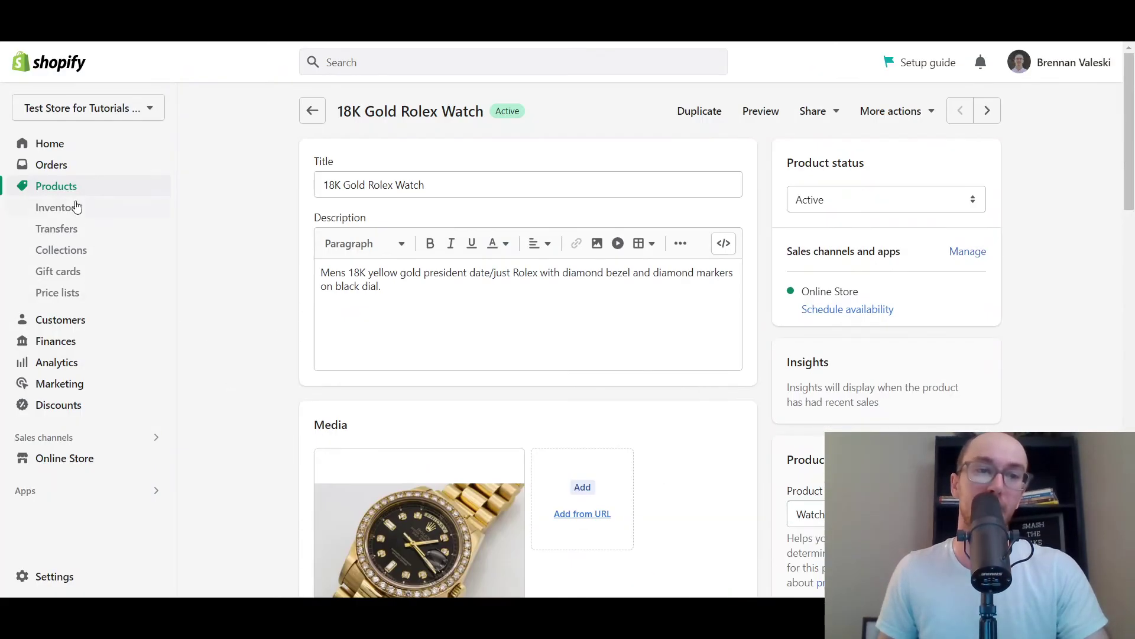
pyautogui.moveTo(1128, 153); pyautogui.dragTo(1129, 532)
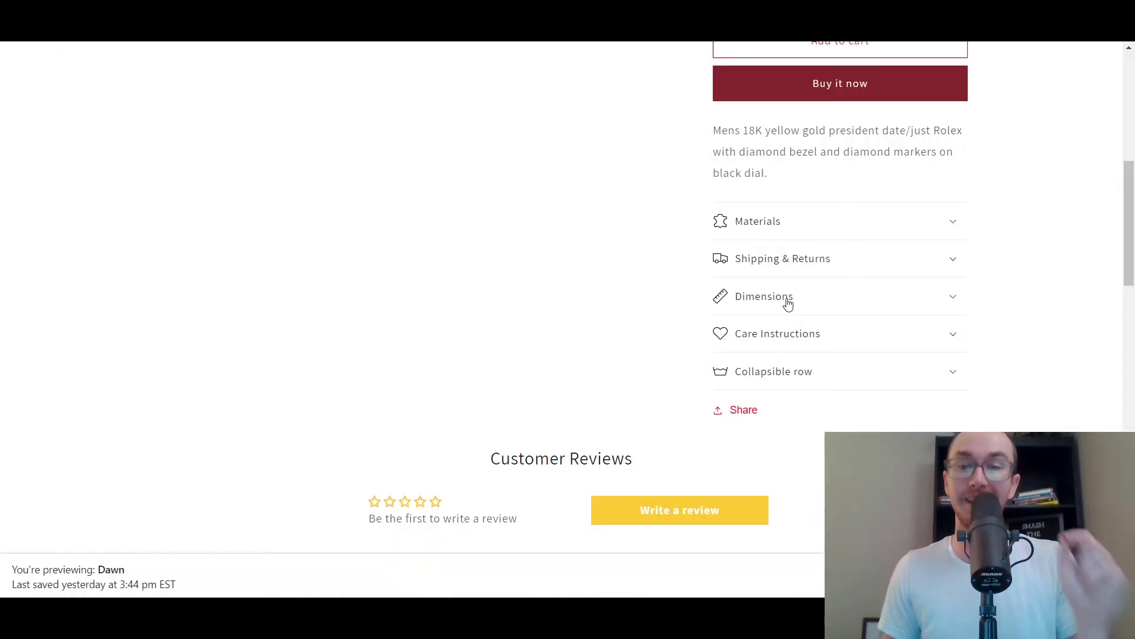
# - Check the collapsible rows on the 18K Gold Rolex Watch storefront page, including Materials, Dimensions and Care Instructions
pyautogui.doubleClick(788, 302)
pyautogui.click(735, 221)
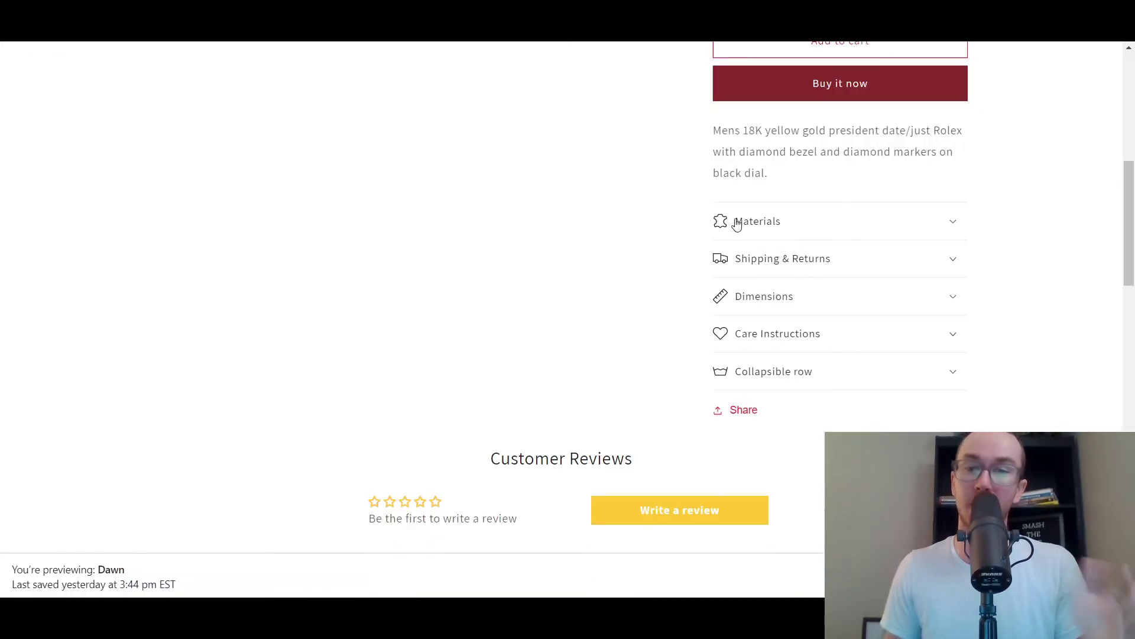
pyautogui.click(740, 221)
pyautogui.moveTo(1128, 233)
pyautogui.mouseDown()
pyautogui.moveTo(1125, 145)
pyautogui.moveTo(1124, 228)
pyautogui.mouseUp()
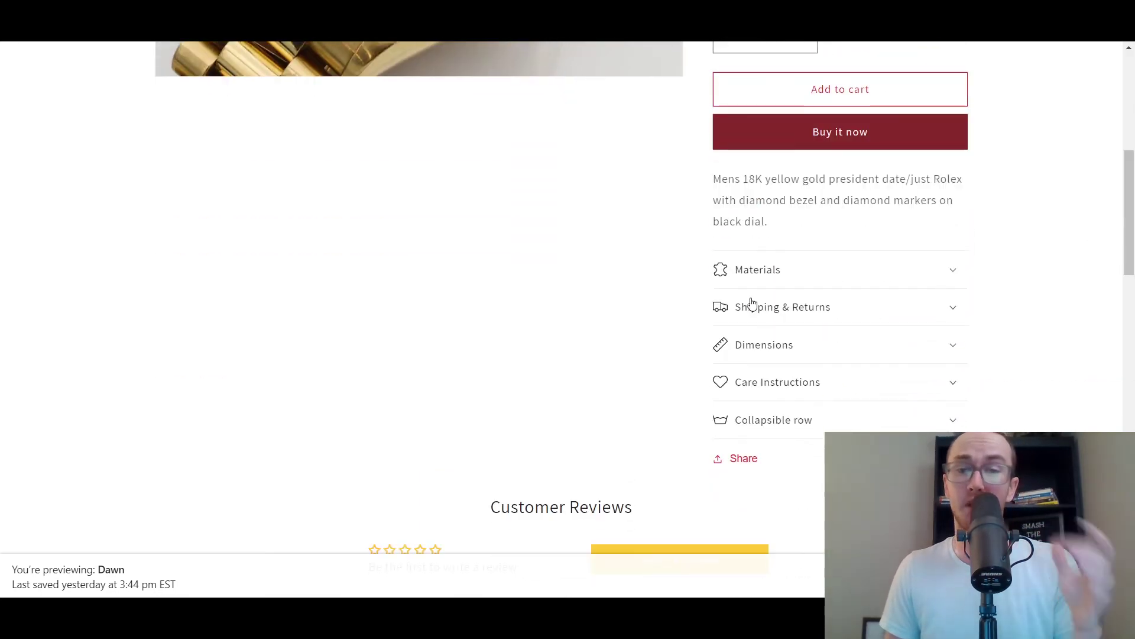
pyautogui.doubleClick(769, 286)
pyautogui.doubleClick(779, 388)
pyautogui.click(771, 346)
pyautogui.click(772, 346)
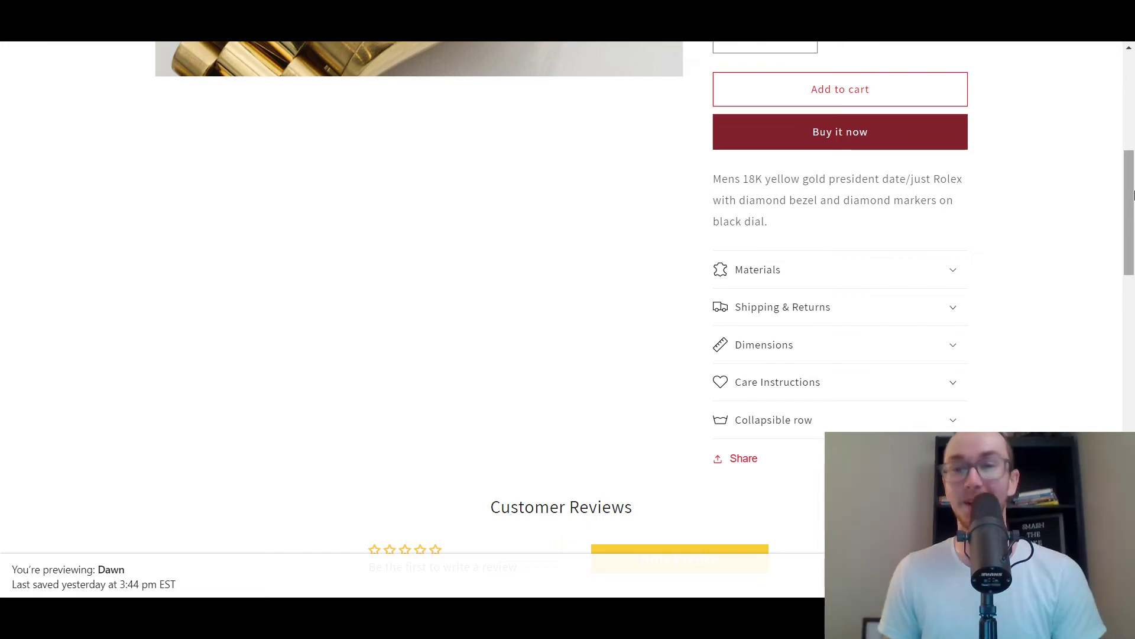
pyautogui.scroll(7, 1010, 304)
pyautogui.scroll(-6, 961, 245)
pyautogui.scroll(10, 548, 316)
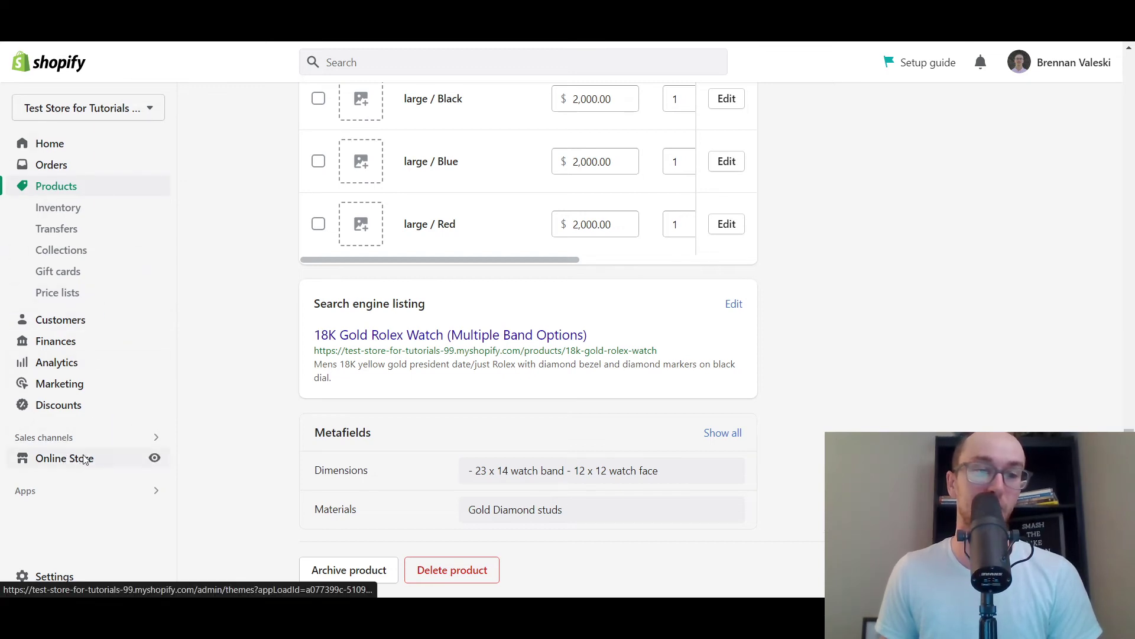
# - Open the Dawn theme in the theme editor and switch to the Default product template
pyautogui.click(84, 460)
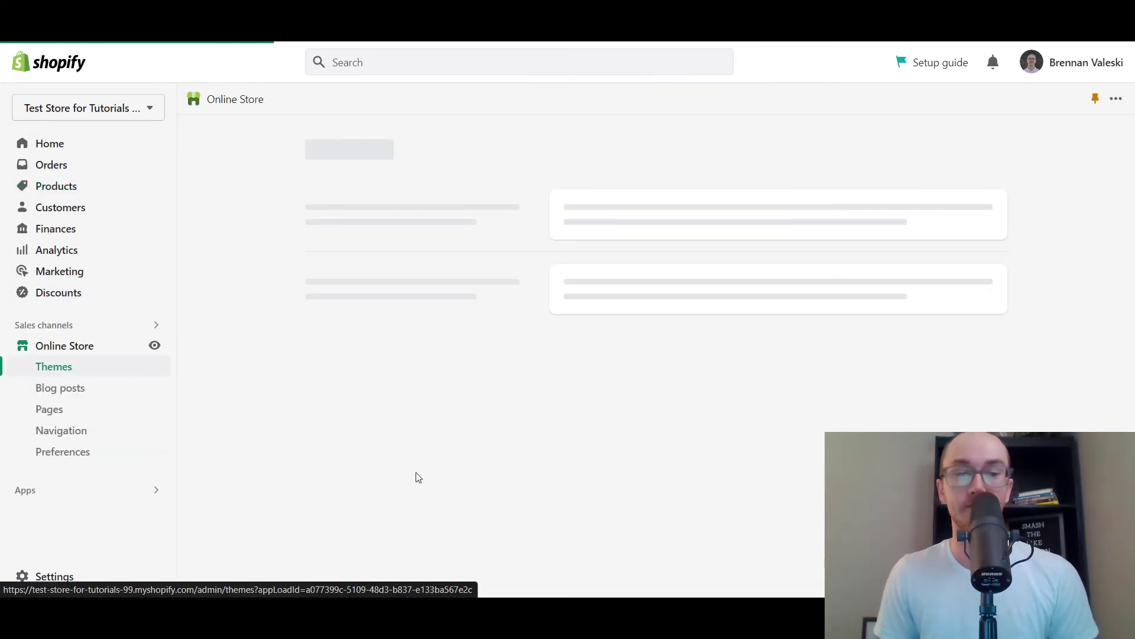
pyautogui.click(961, 481)
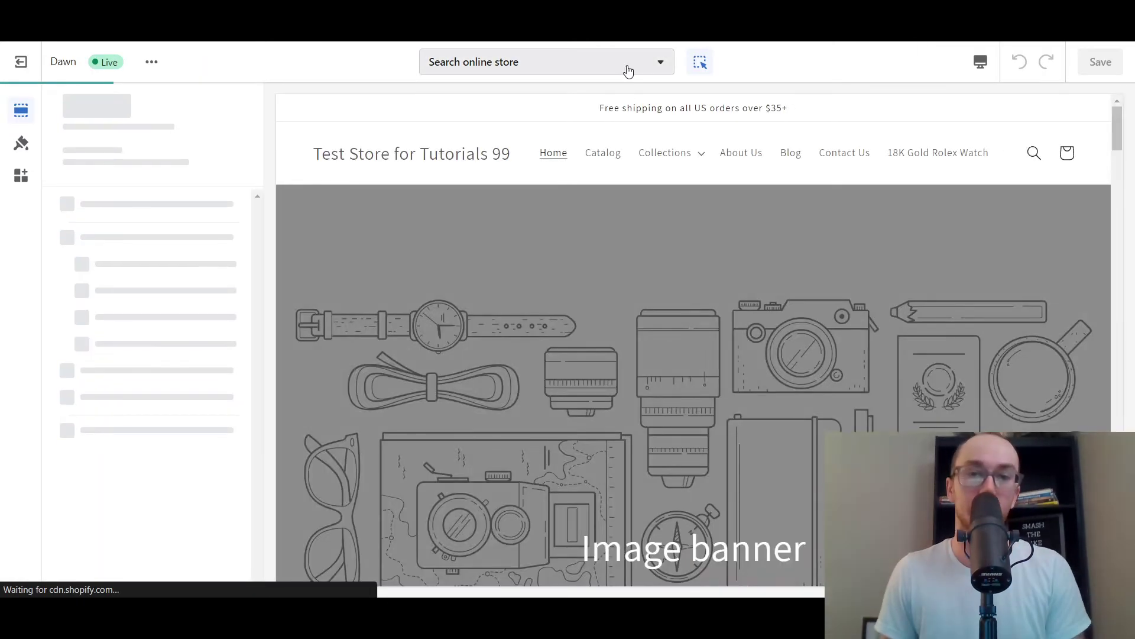
pyautogui.click(629, 66)
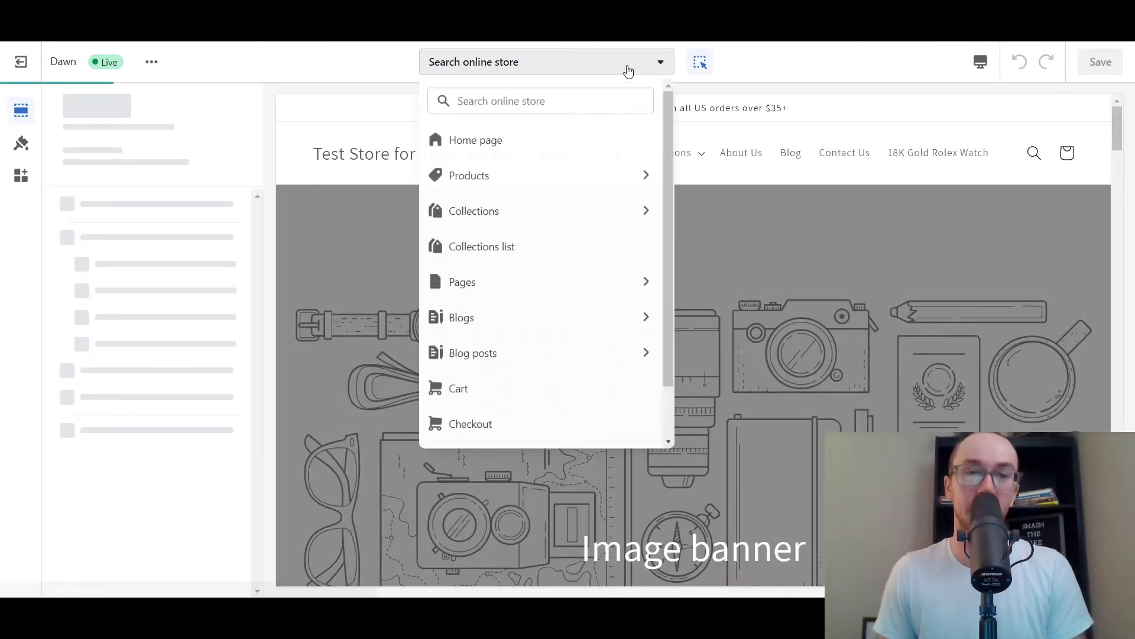
pyautogui.click(529, 179)
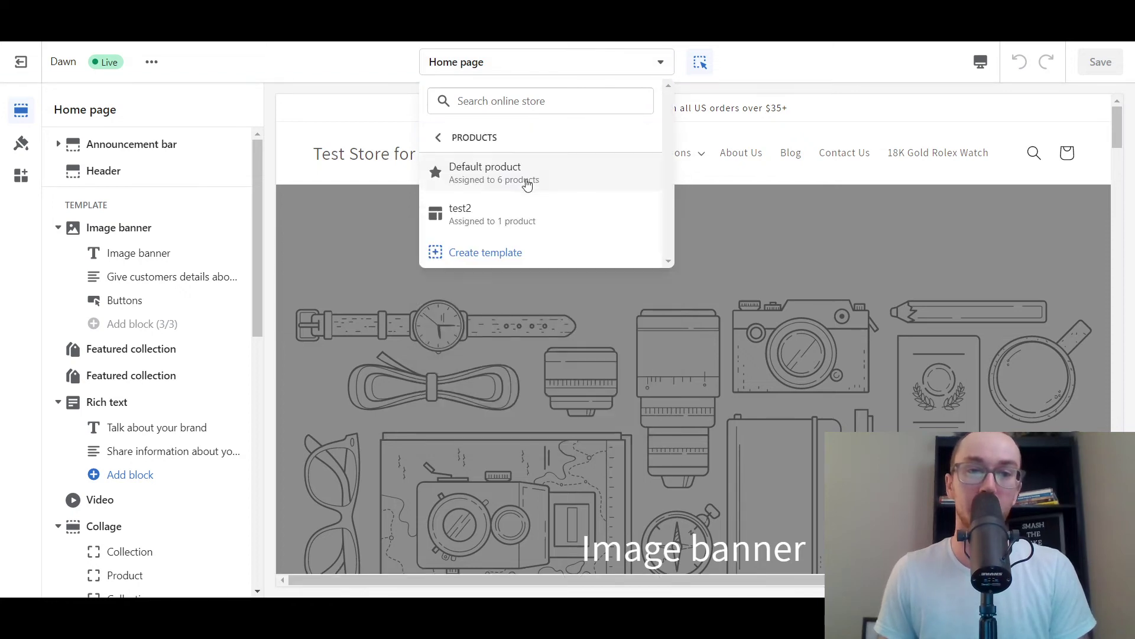
pyautogui.click(523, 178)
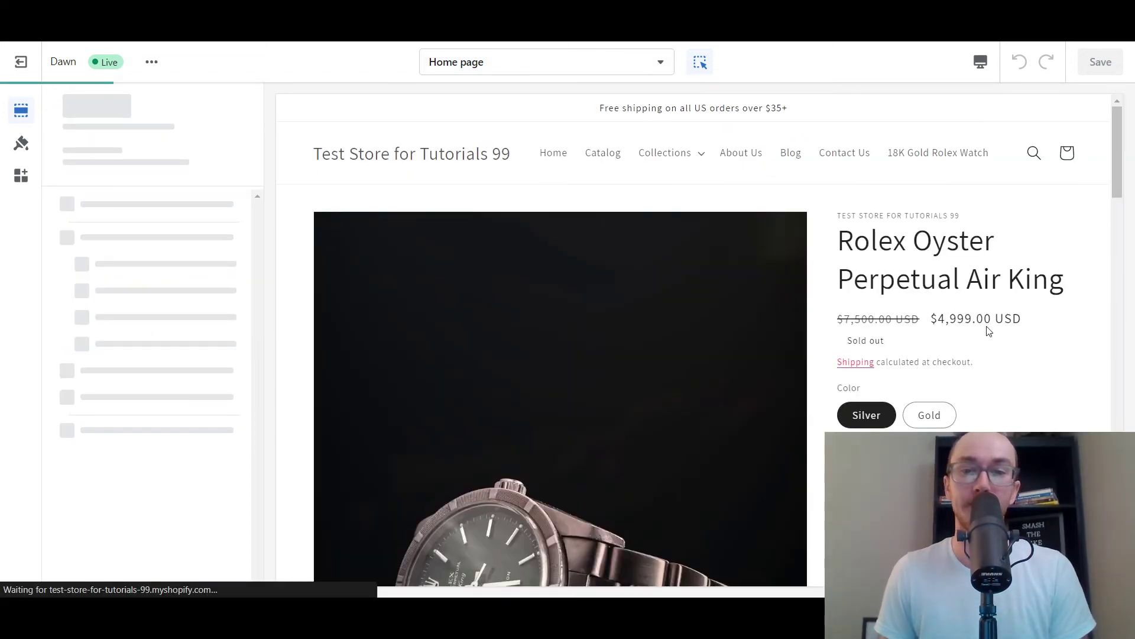
# - Open the Shipping & Returns collapsible row below the purchase options and start editing its row content
pyautogui.scroll(-2, 996, 327)
pyautogui.scroll(-3, 995, 327)
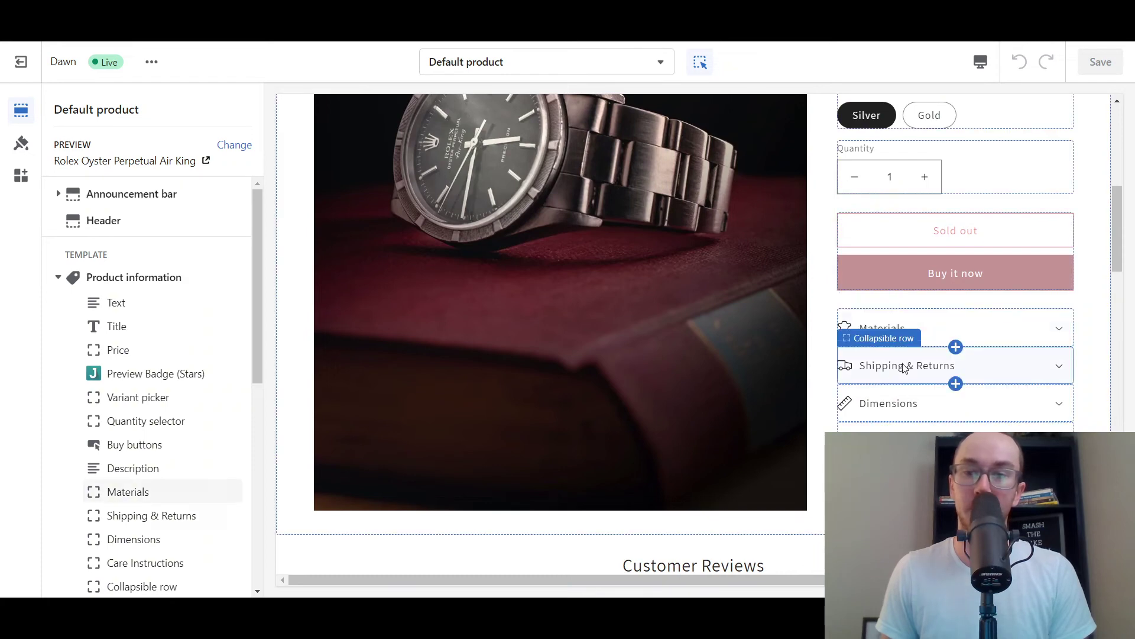
pyautogui.click(904, 368)
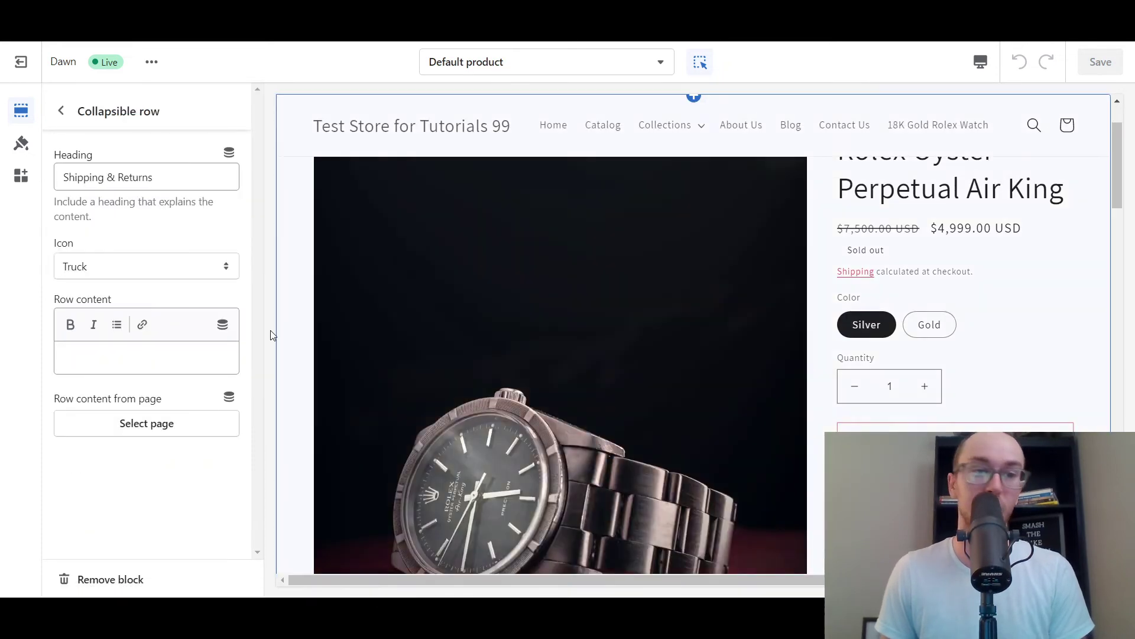
pyautogui.click(115, 360)
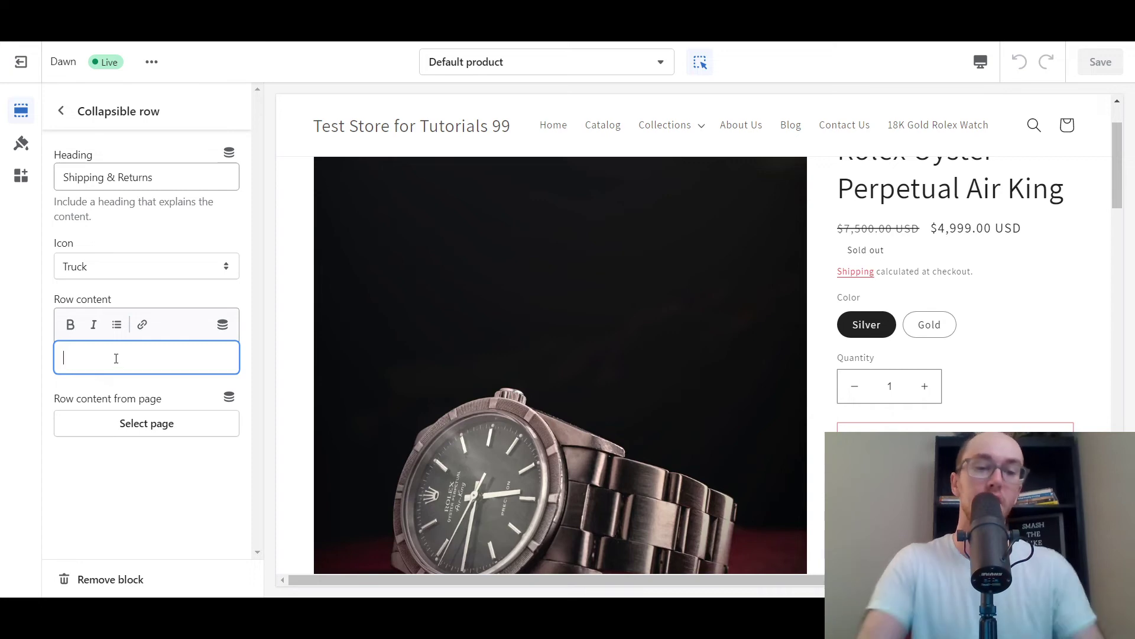
pyautogui.write('100')
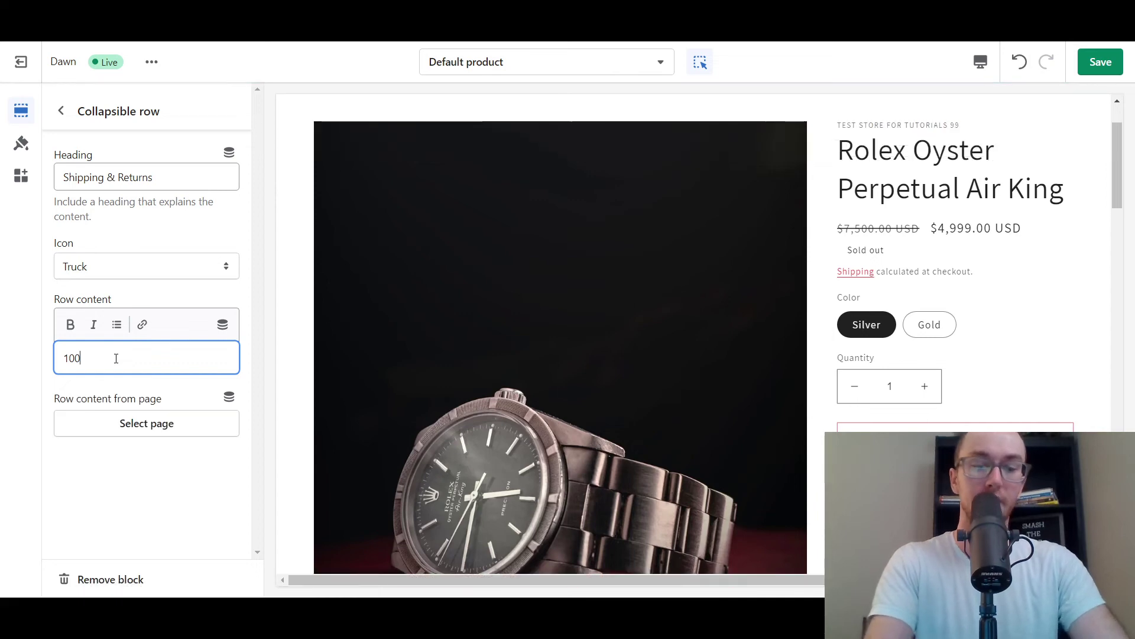
pyautogui.write('percent f')
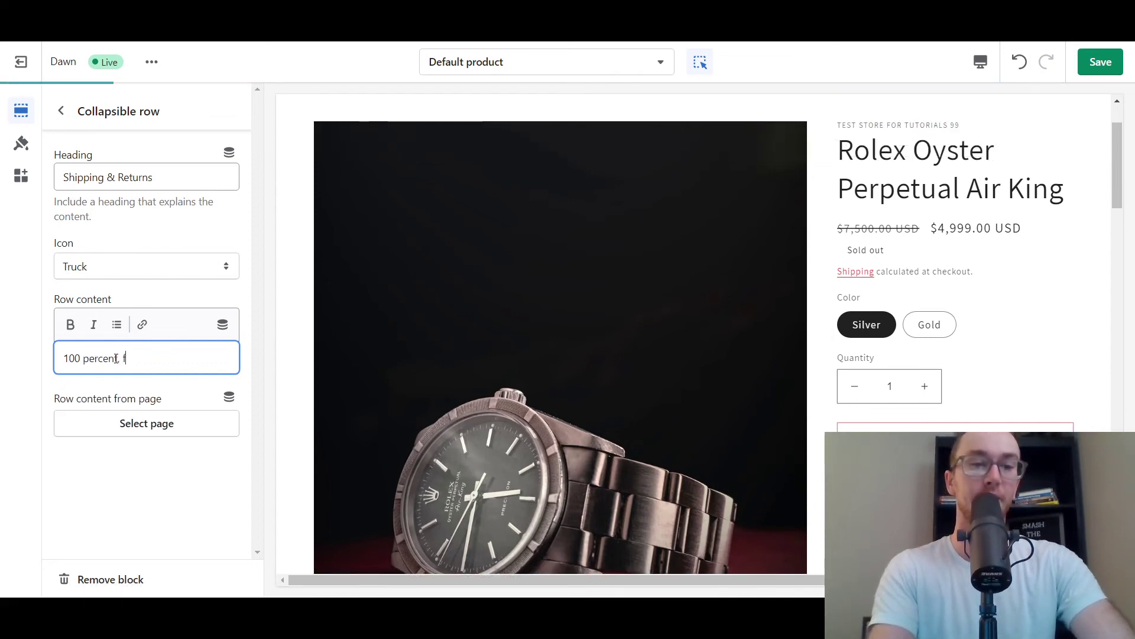
pyautogui.press('BackSpace')
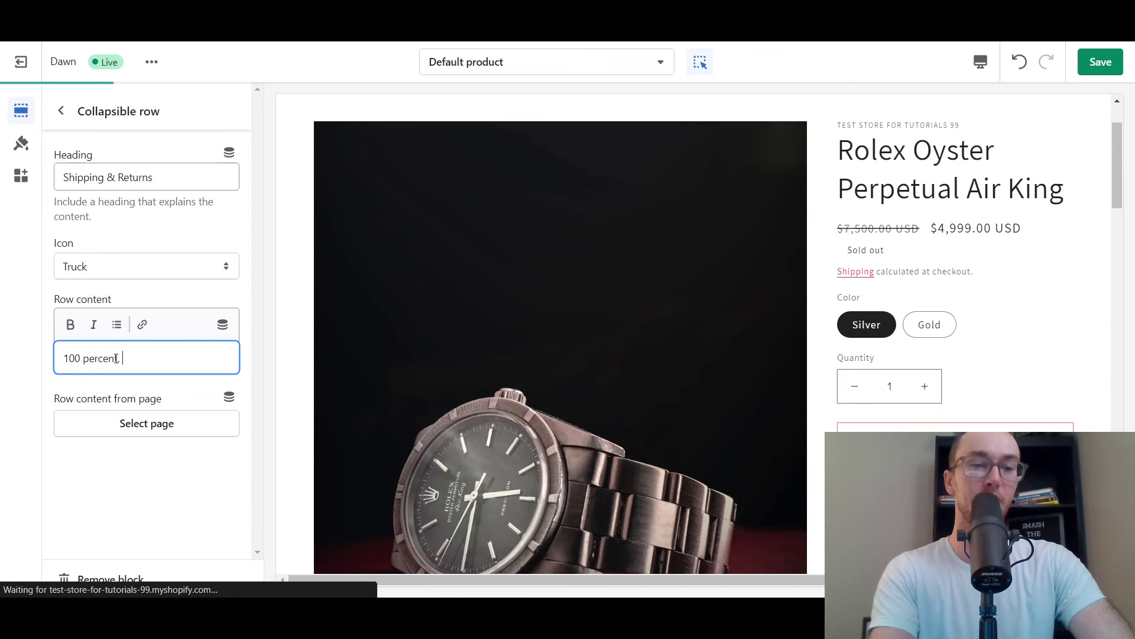
pyautogui.press('BackSpace')
pyautogui.press('BackSpace')
pyautogui.press('BackSpace')
pyautogui.press('BackSpace')
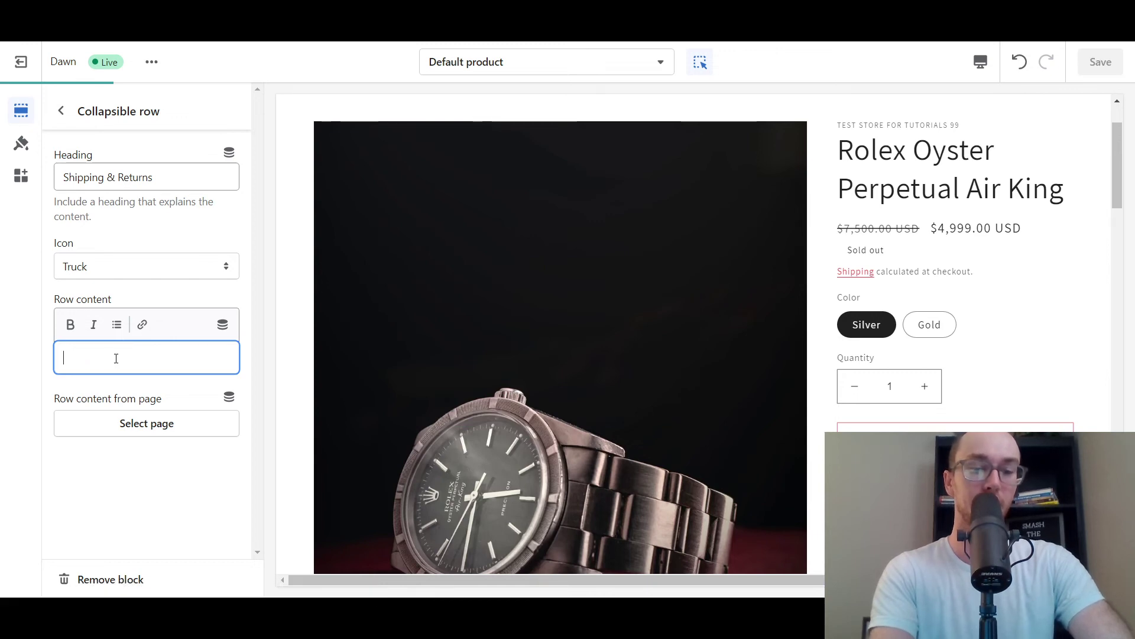
# - Enter "FREE Shipping on all orders, free returns." as the Shipping & Returns row content and save the template
pyautogui.write('FREE ')
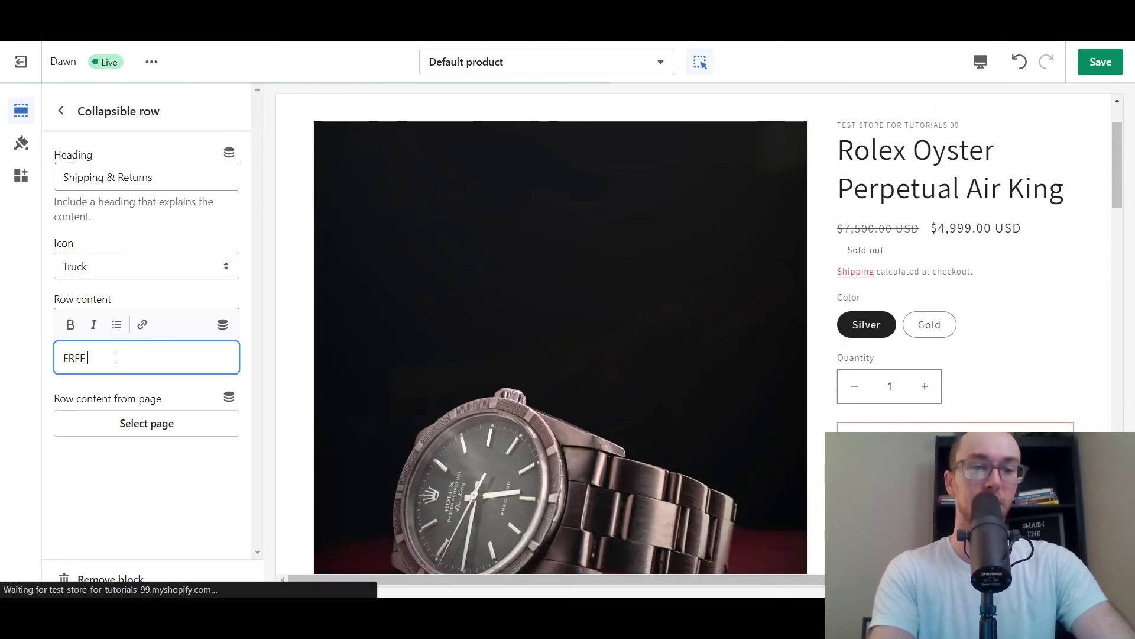
pyautogui.write('Shipping on all orders')
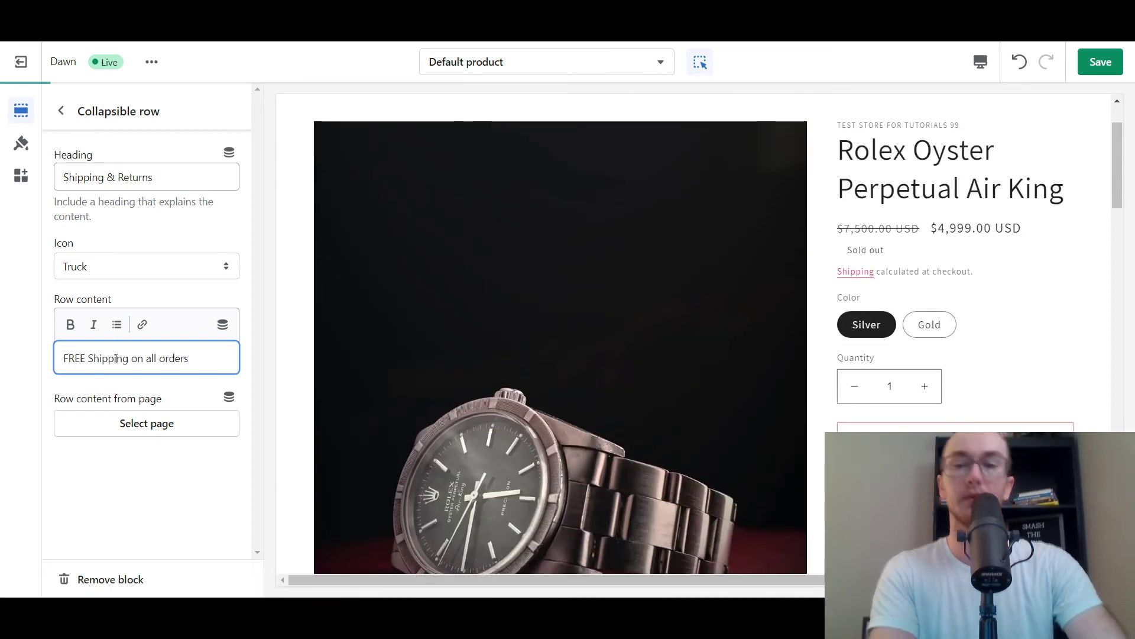
pyautogui.write(', ')
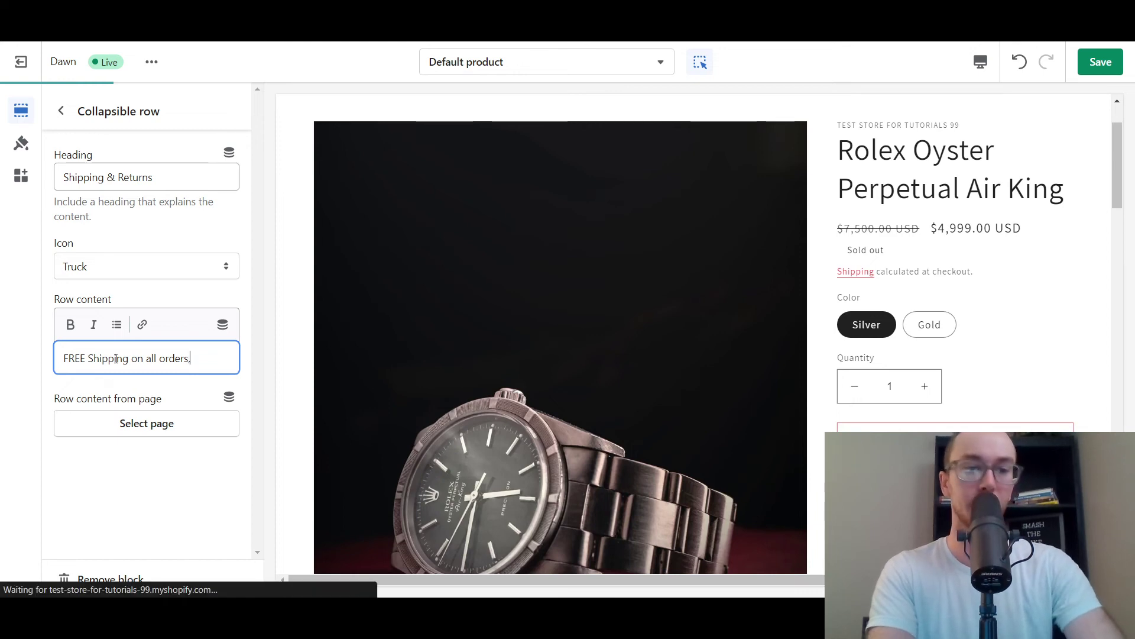
pyautogui.write('free')
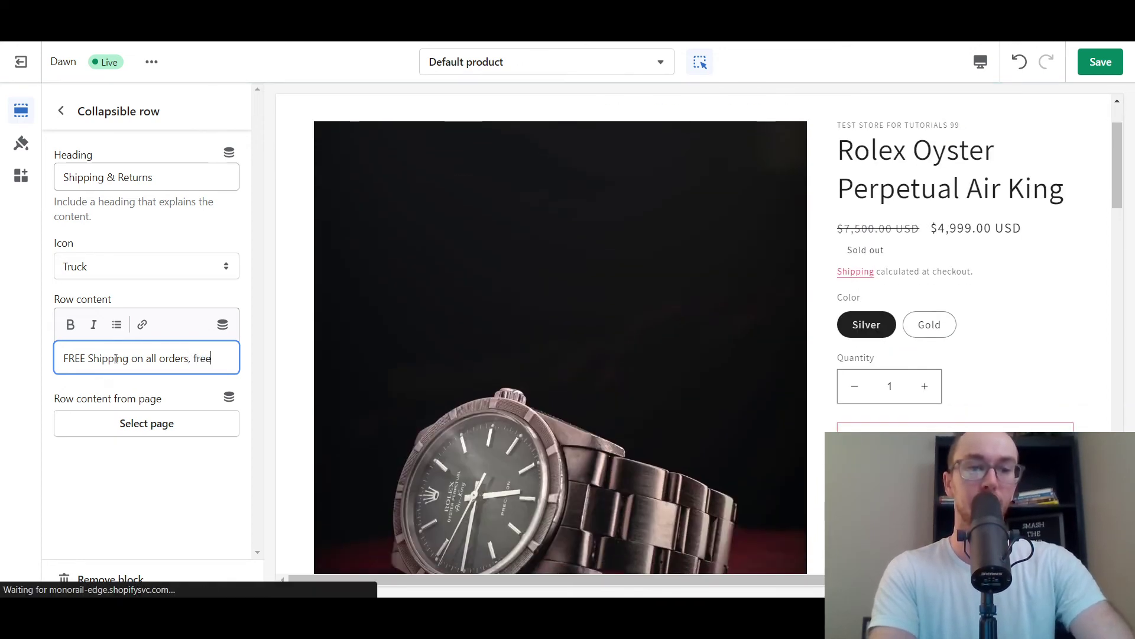
pyautogui.write(' returns.')
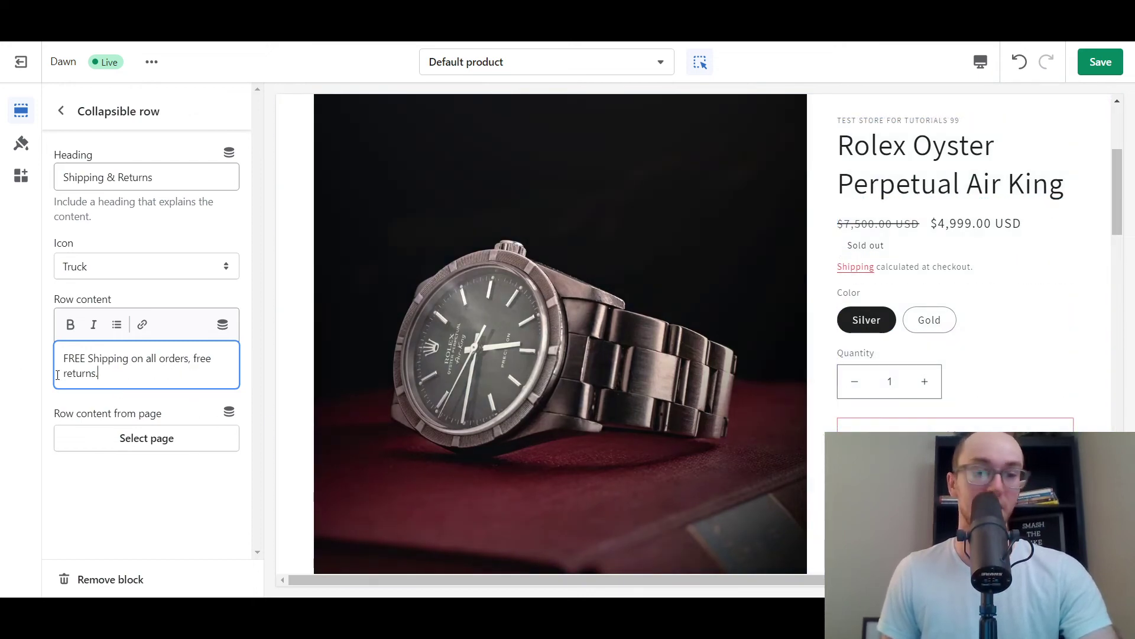
pyautogui.click(164, 527)
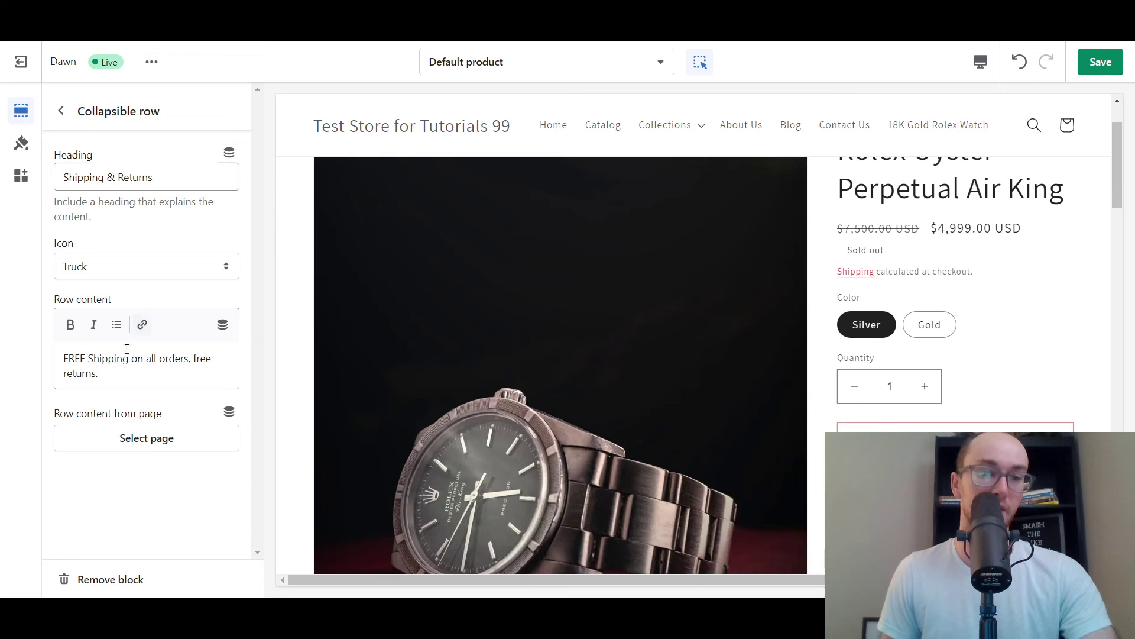
pyautogui.click(1100, 66)
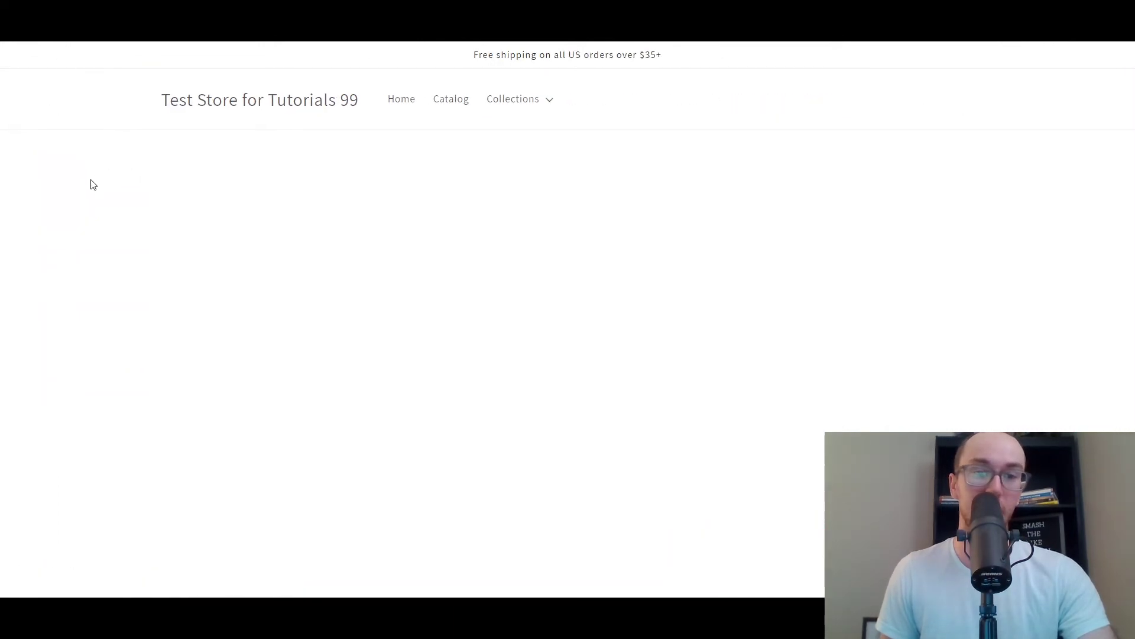
# - Expand the Shipping & Returns row on the reloaded 18K Gold Rolex Watch storefront page to check its new text
pyautogui.scroll(-5, 91, 183)
pyautogui.scroll(1, 965, 313)
pyautogui.scroll(-2, 1017, 329)
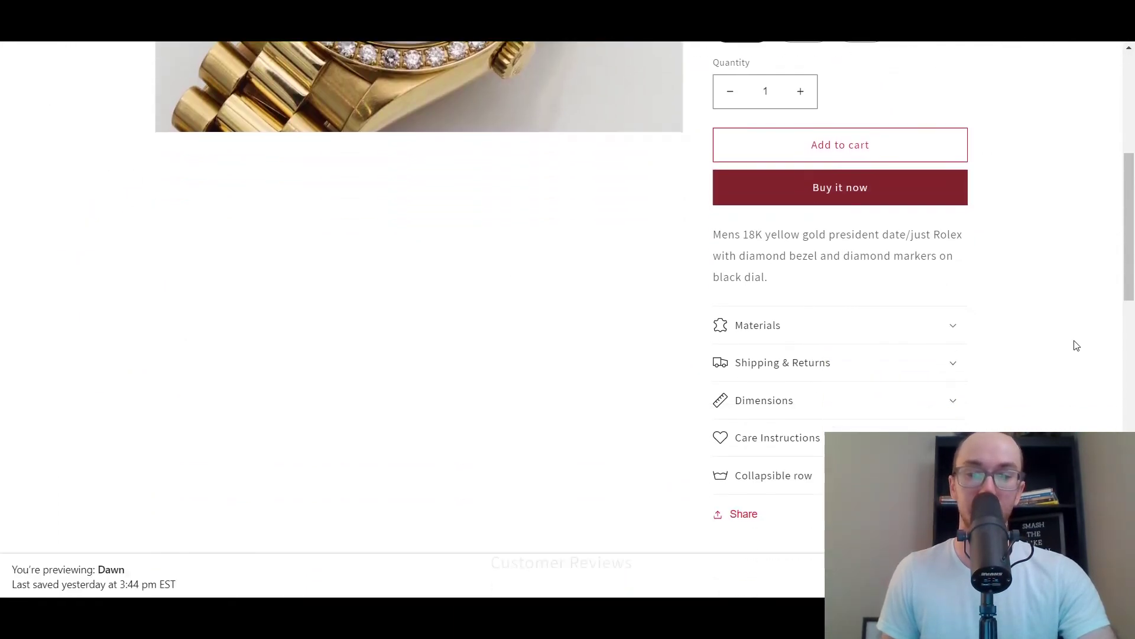
pyautogui.scroll(1, 857, 362)
pyautogui.click(749, 389)
pyautogui.click(763, 383)
pyautogui.click(763, 385)
pyautogui.moveTo(799, 401); pyautogui.dragTo(887, 401)
pyautogui.click(825, 395)
pyautogui.click(806, 383)
pyautogui.click(786, 343)
pyautogui.click(787, 343)
pyautogui.doubleClick(781, 411)
pyautogui.click(781, 380)
pyautogui.click(782, 384)
pyautogui.click(782, 383)
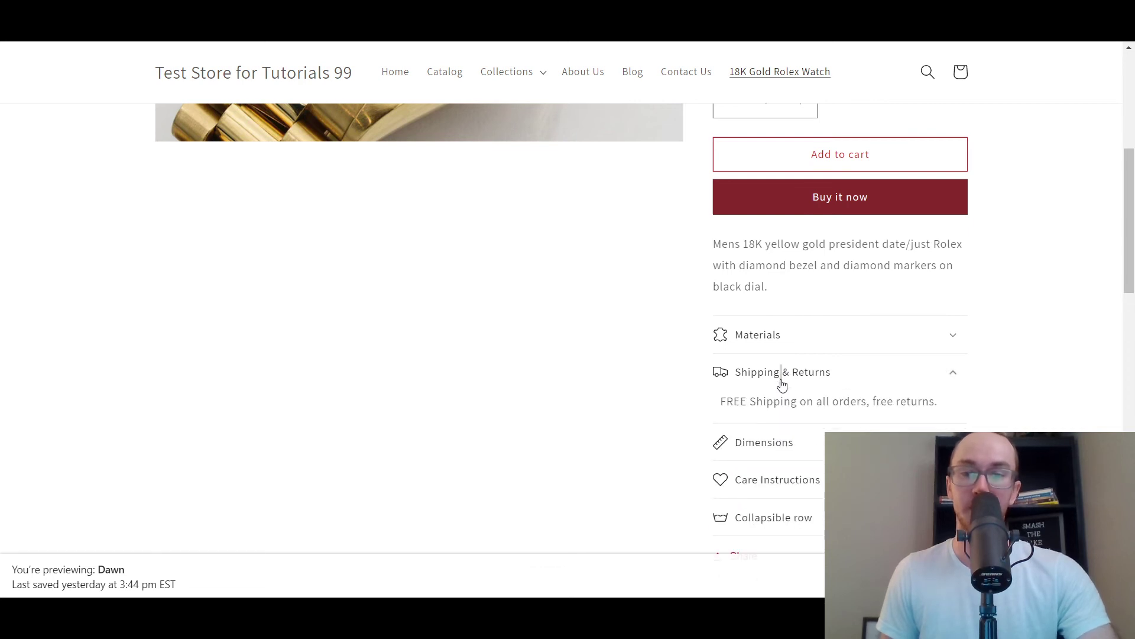
pyautogui.click(854, 371)
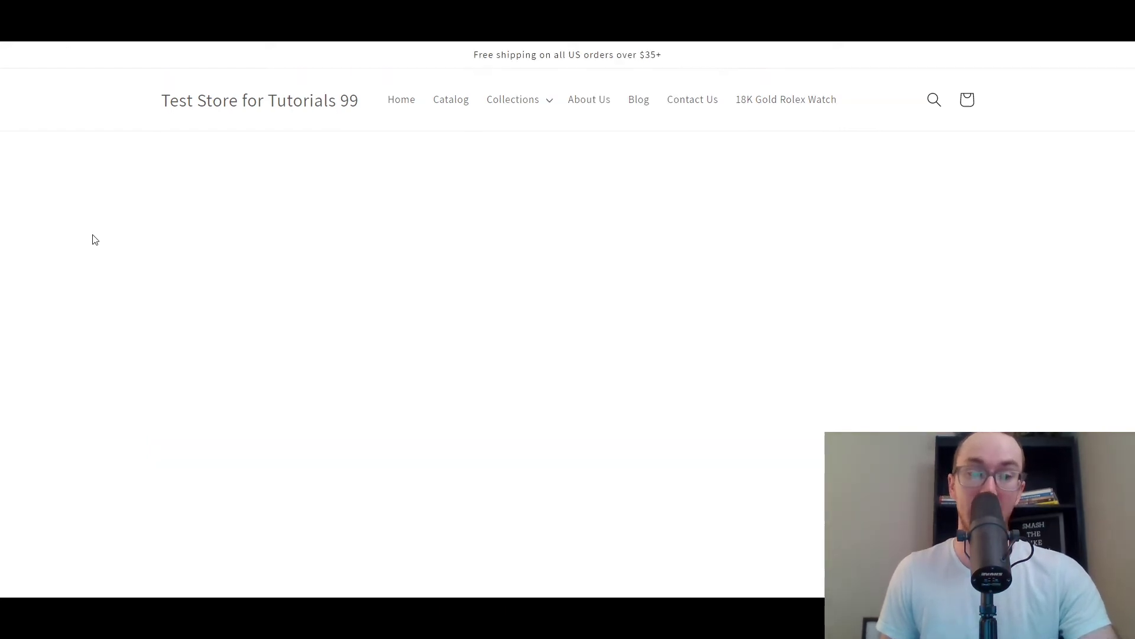
# - Expand the Shipping & Returns row on the Rolex Oyster Perpetual Air King storefront page to check that it shares the text
pyautogui.scroll(-6, 93, 238)
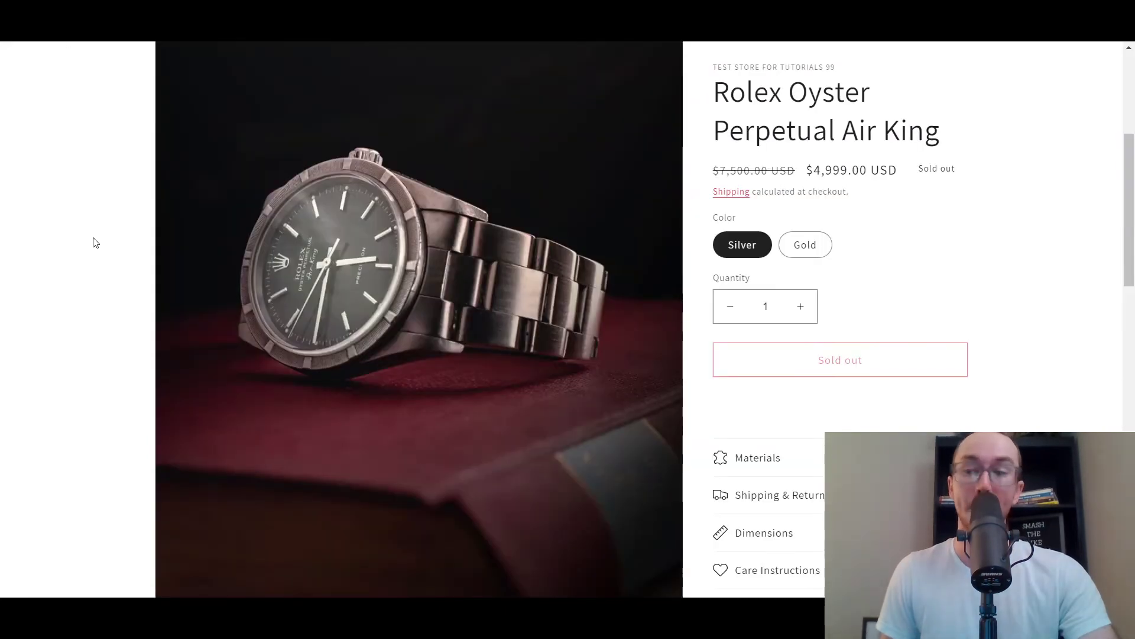
pyautogui.scroll(1, 829, 183)
pyautogui.click(770, 298)
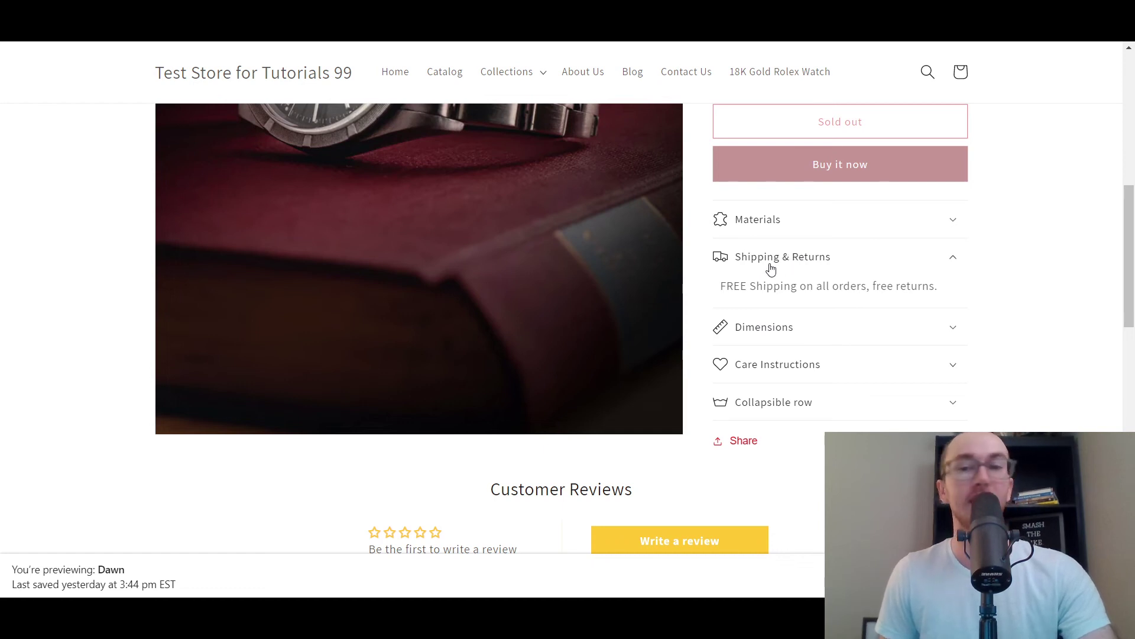
pyautogui.click(769, 270)
pyautogui.click(956, 297)
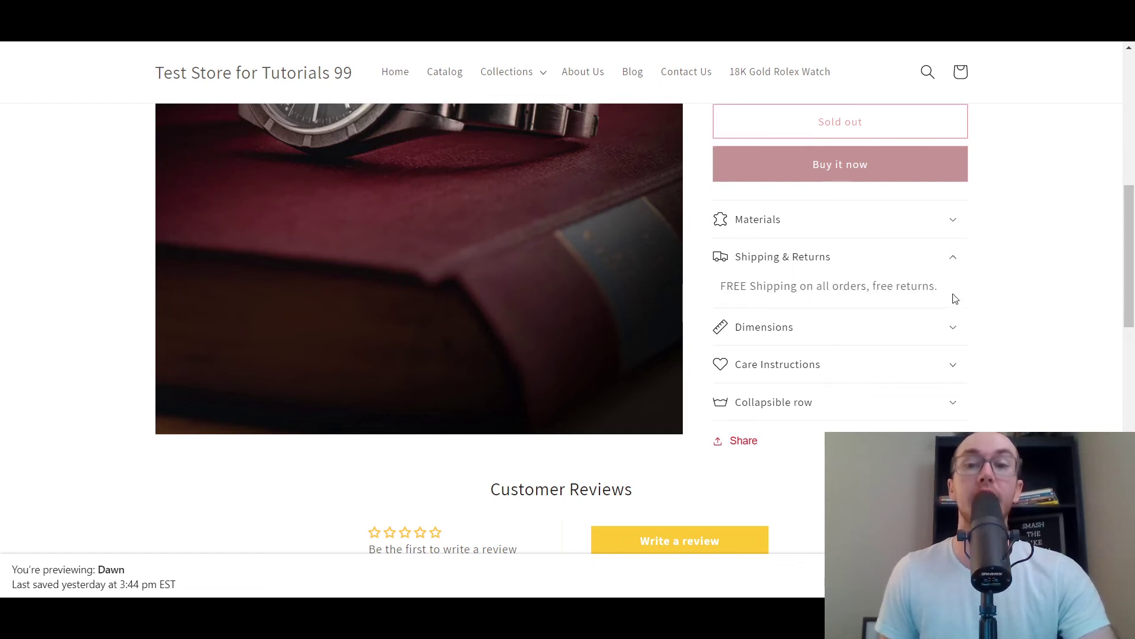
pyautogui.click(937, 267)
pyautogui.click(902, 286)
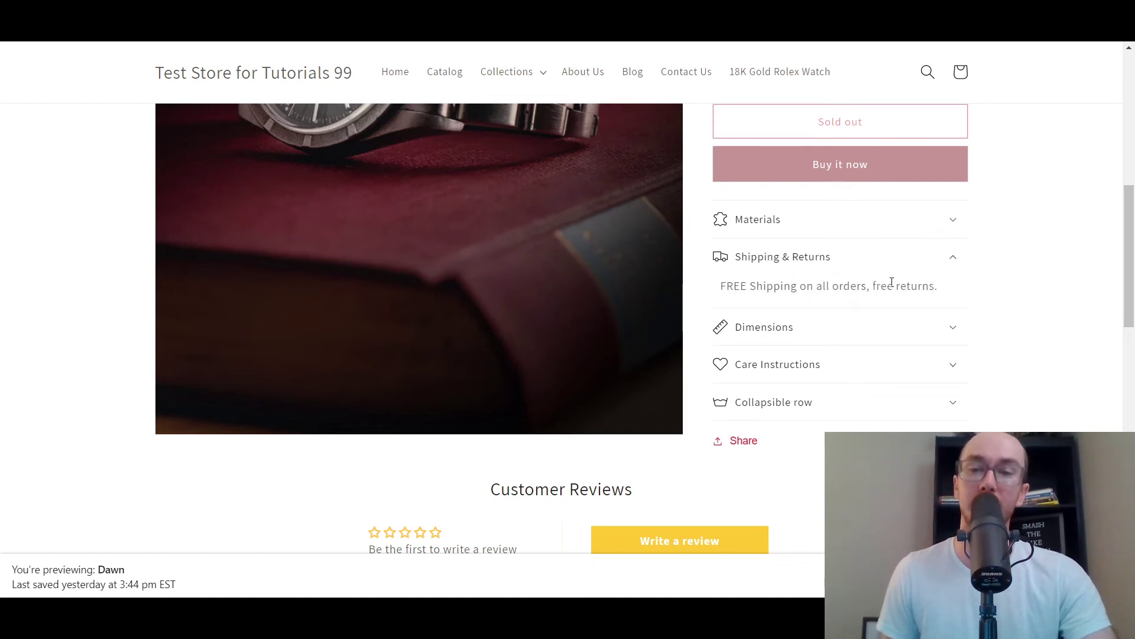
# - Collapse and expand the Shipping & Returns row on the Rolex Oyster Perpetual Air King page to try its toggle
pyautogui.click(751, 264)
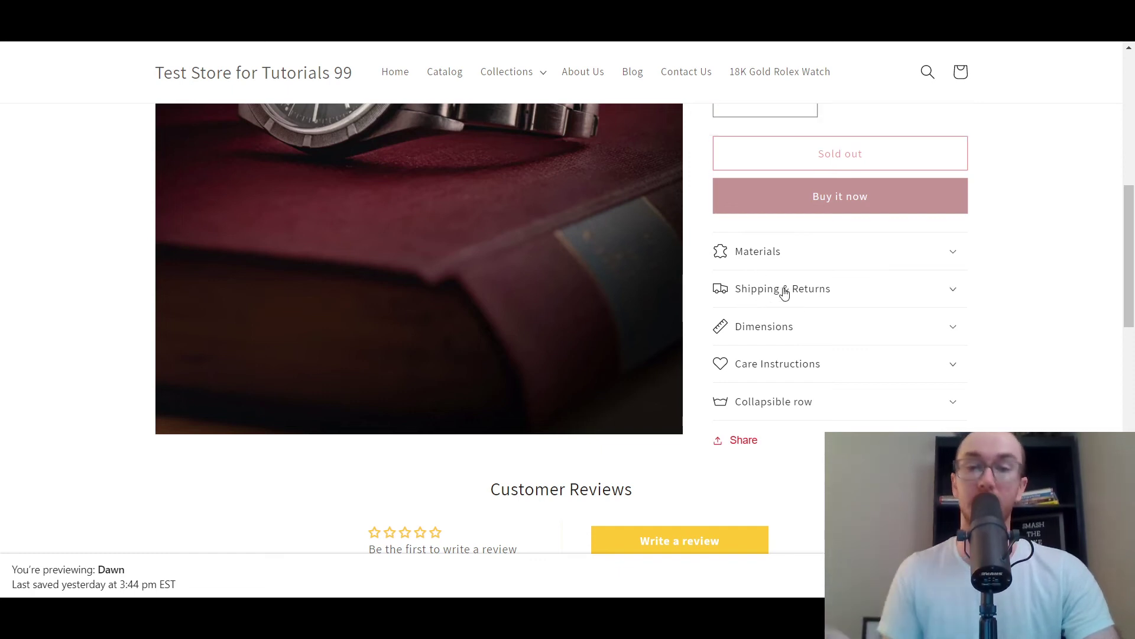
pyautogui.click(783, 294)
pyautogui.click(784, 261)
pyautogui.click(805, 253)
pyautogui.click(804, 262)
pyautogui.click(801, 291)
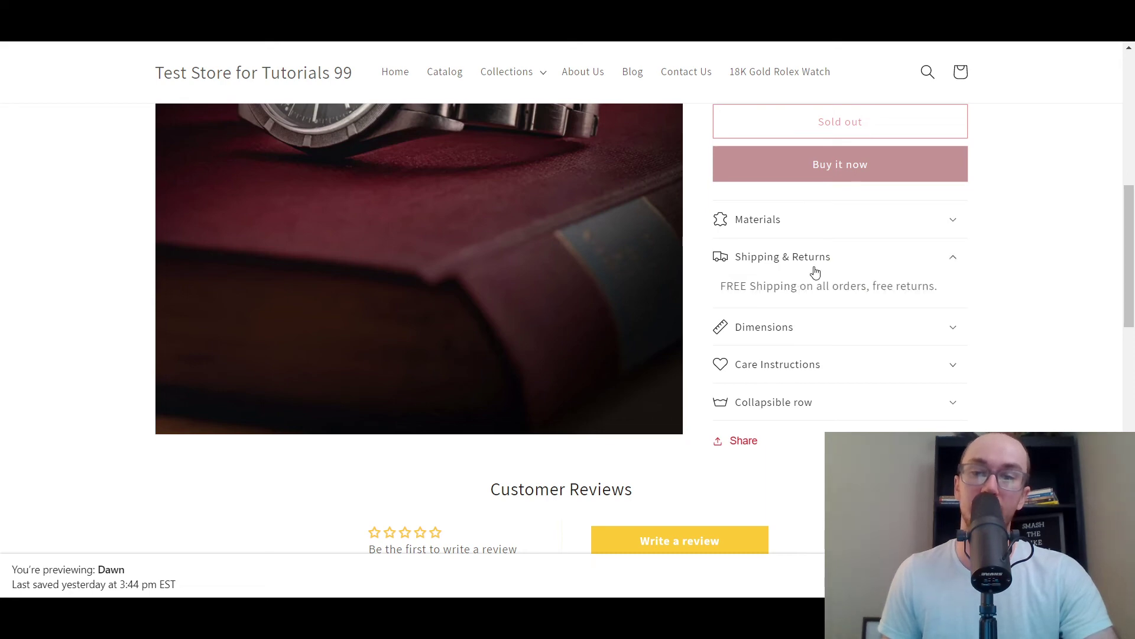
pyautogui.click(814, 271)
# - Open and close the Dimensions, Care Instructions and last collapsible rows on the Air King page to check how they behave
pyautogui.click(822, 324)
pyautogui.click(822, 324)
pyautogui.click(813, 373)
pyautogui.click(818, 367)
pyautogui.click(805, 414)
pyautogui.click(805, 397)
pyautogui.moveTo(1132, 257)
pyautogui.mouseDown()
pyautogui.moveTo(1132, 209)
pyautogui.moveTo(1129, 348)
pyautogui.moveTo(1128, 275)
pyautogui.mouseUp()
pyautogui.click(758, 359)
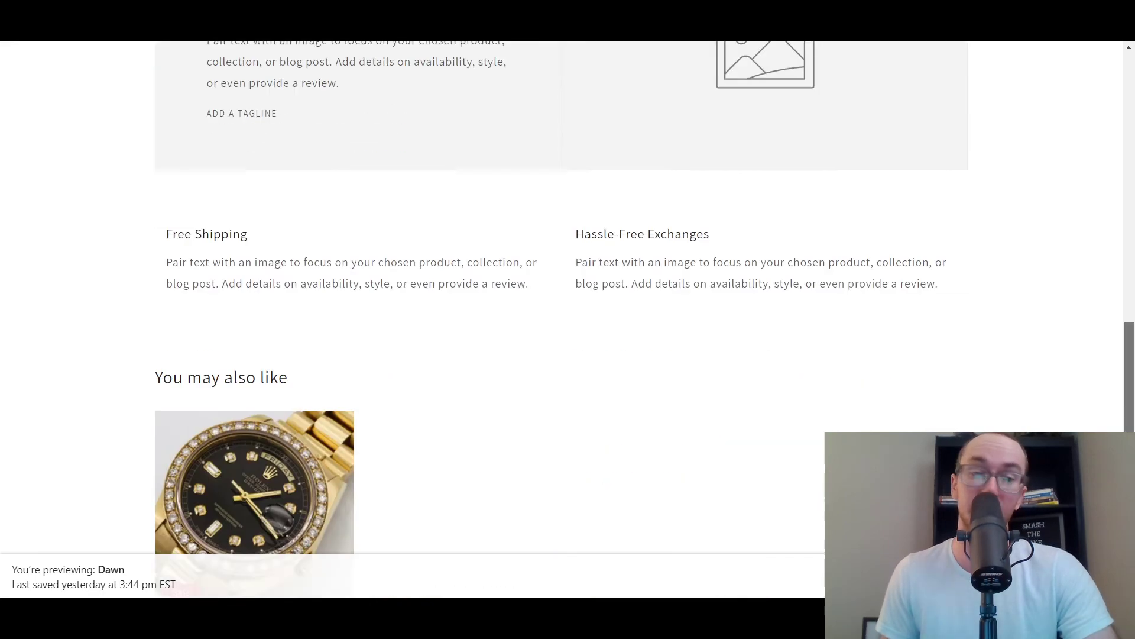
# - Copy the address of the Shipping Policy link under Quick links in the storefront footer and close the Air King page
pyautogui.moveTo(1130, 217); pyautogui.dragTo(1130, 473)
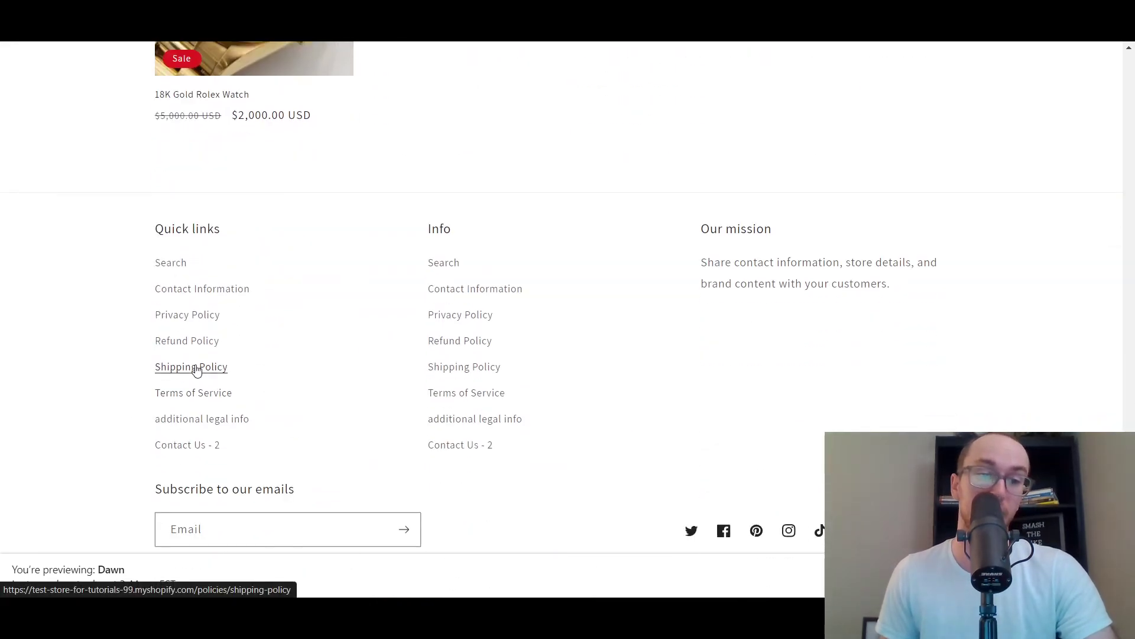
pyautogui.rightClick(189, 371)
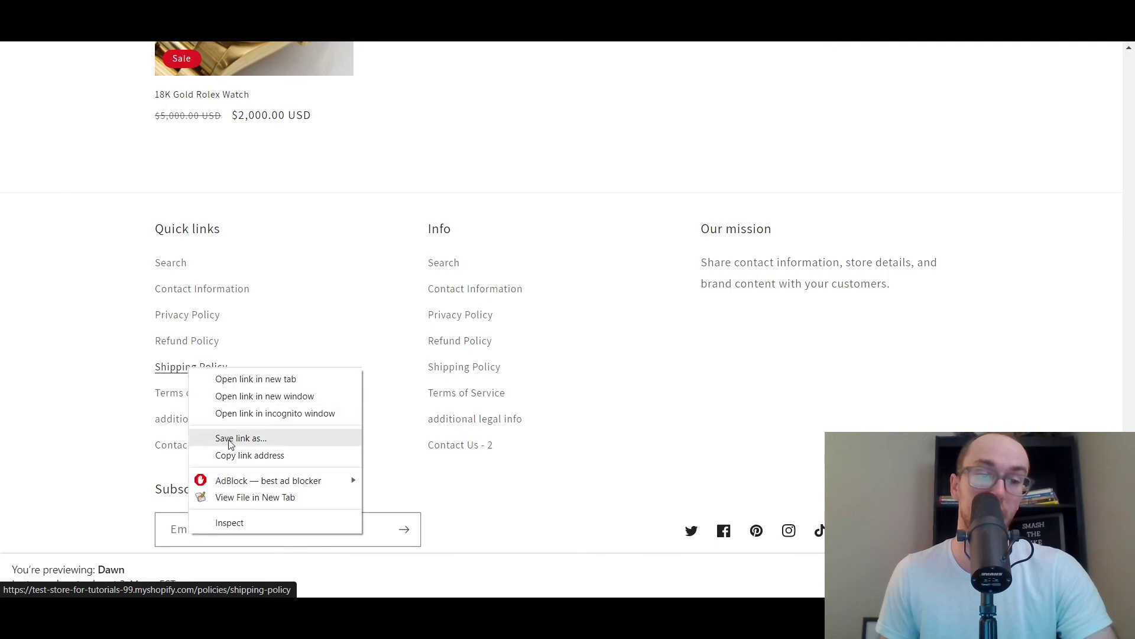
pyautogui.click(232, 458)
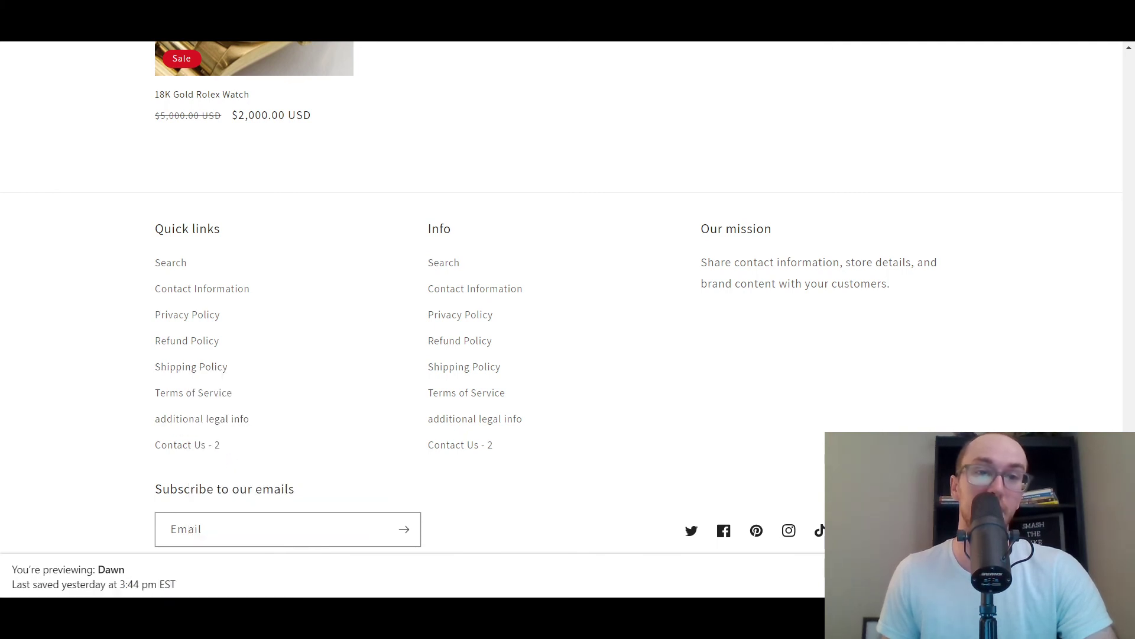
pyautogui.hotkey('ctrl', 'w')
# - Append "Read more on our shipping policy page." to the Shipping & Returns row content in the theme editor
pyautogui.click(123, 359)
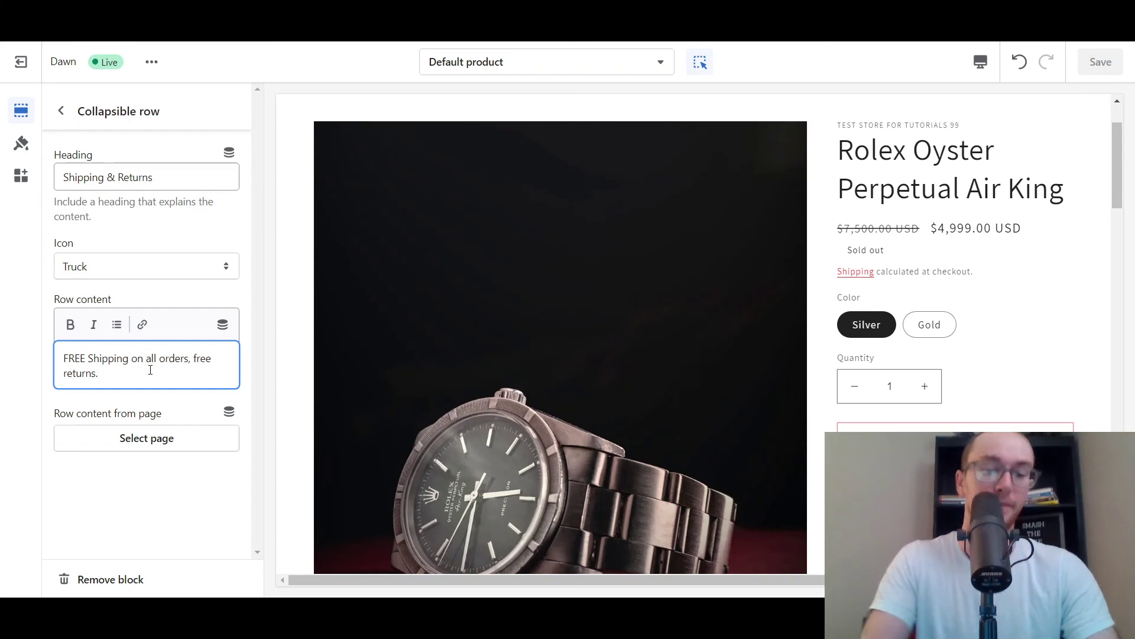
pyautogui.write('Read ')
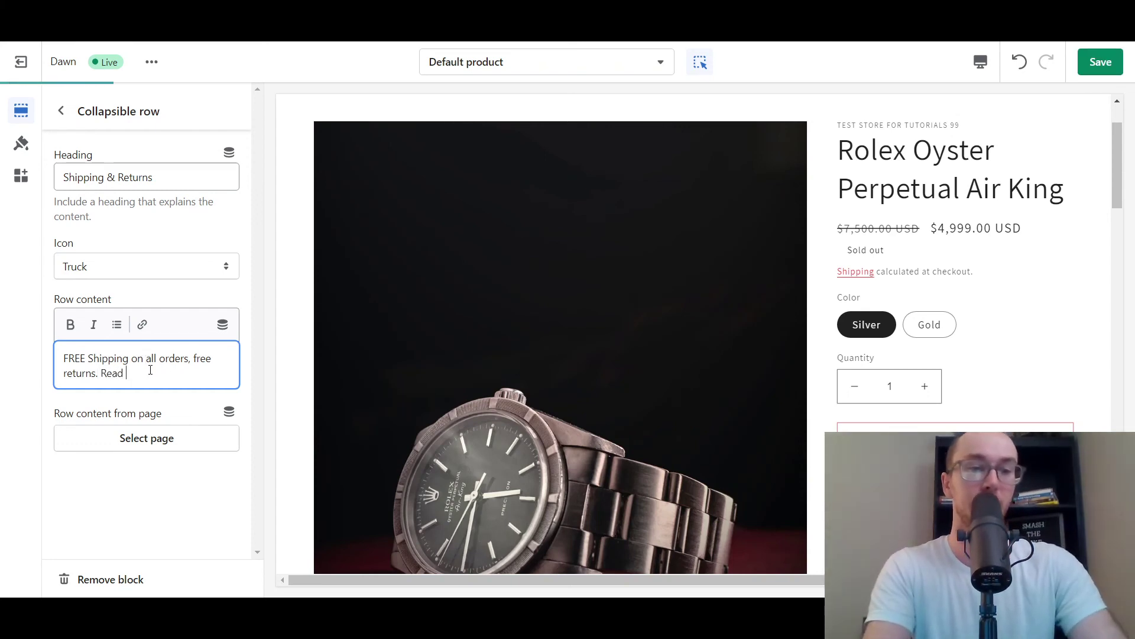
pyautogui.write('more on our ')
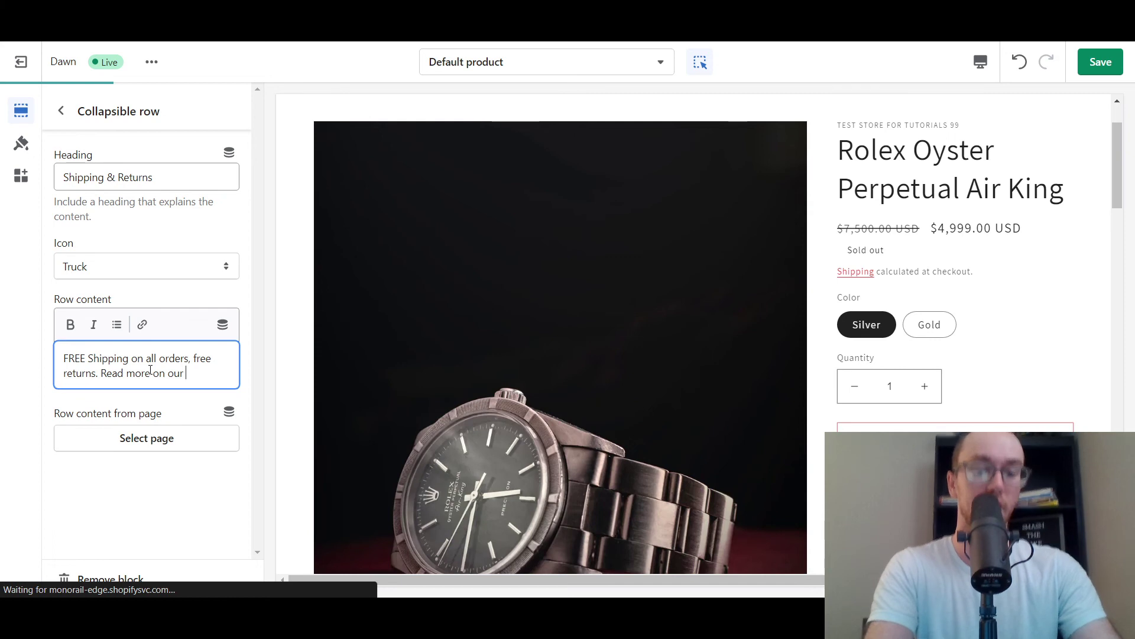
pyautogui.write('shipping p')
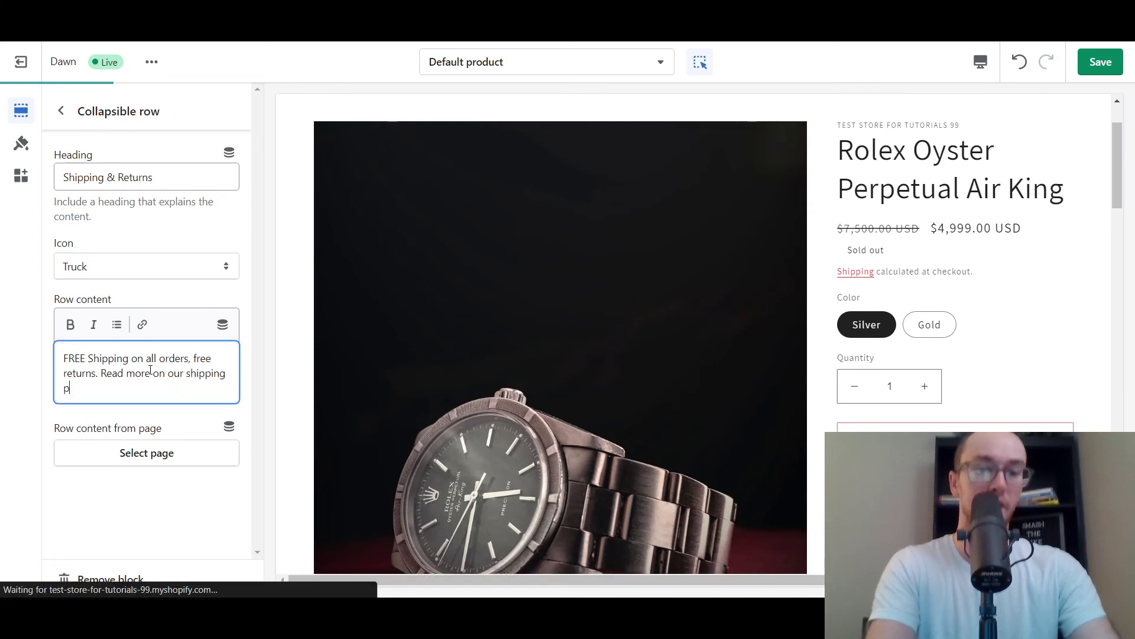
pyautogui.write('olicy page.')
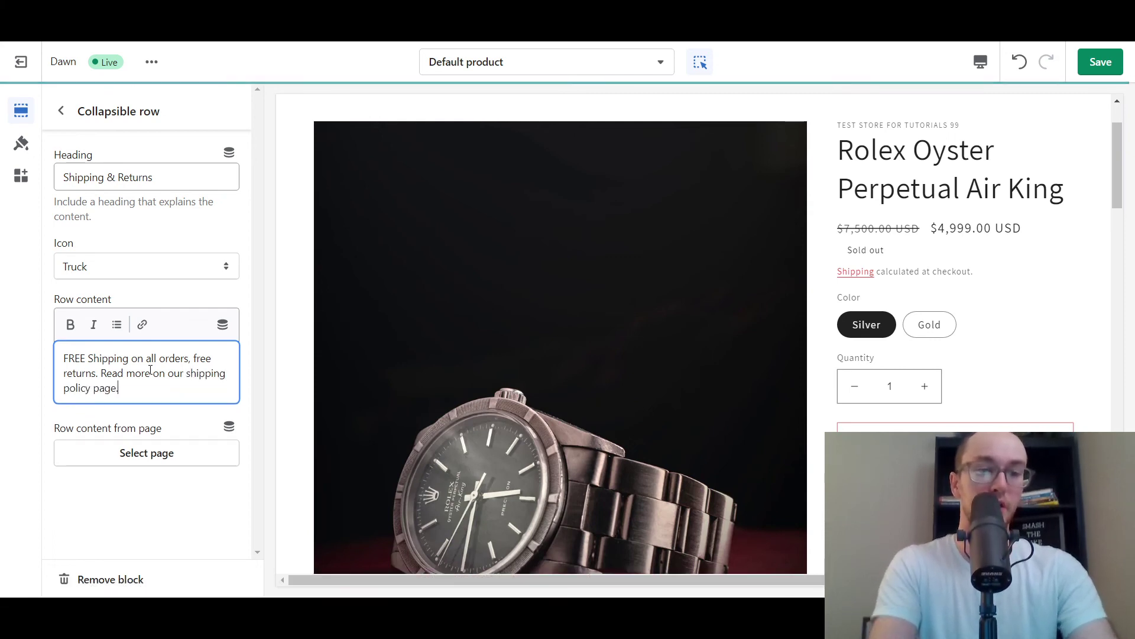
# - Link the words "shipping policy" in the row content to the store's Shipping Policy, opening in a new window, and save the template
pyautogui.moveTo(187, 373); pyautogui.dragTo(93, 389)
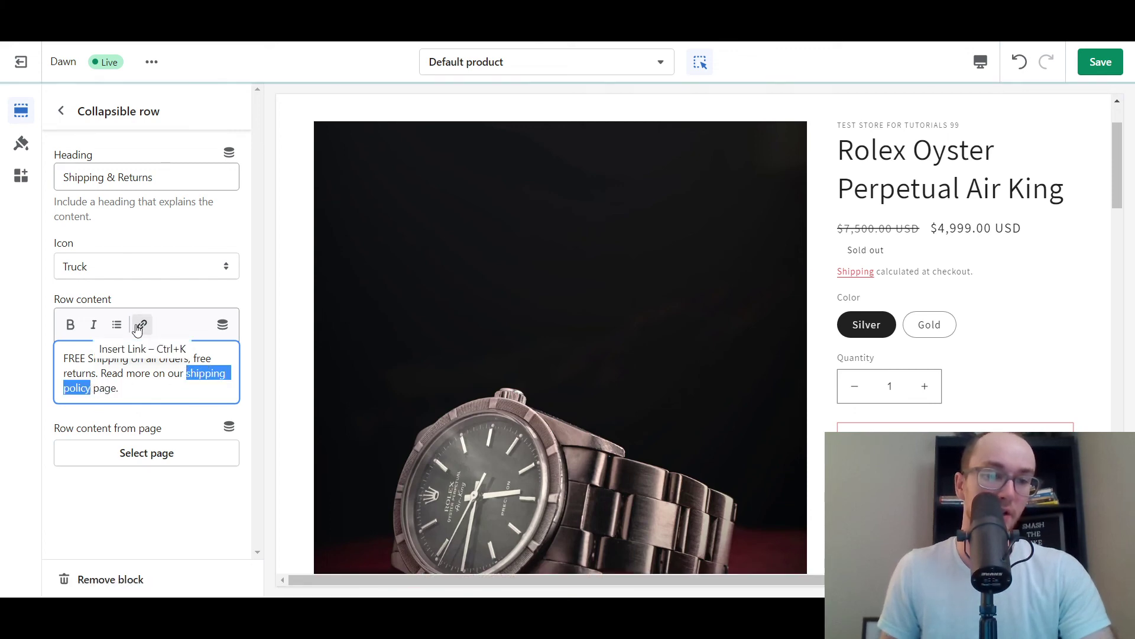
pyautogui.click(142, 324)
pyautogui.click(137, 249)
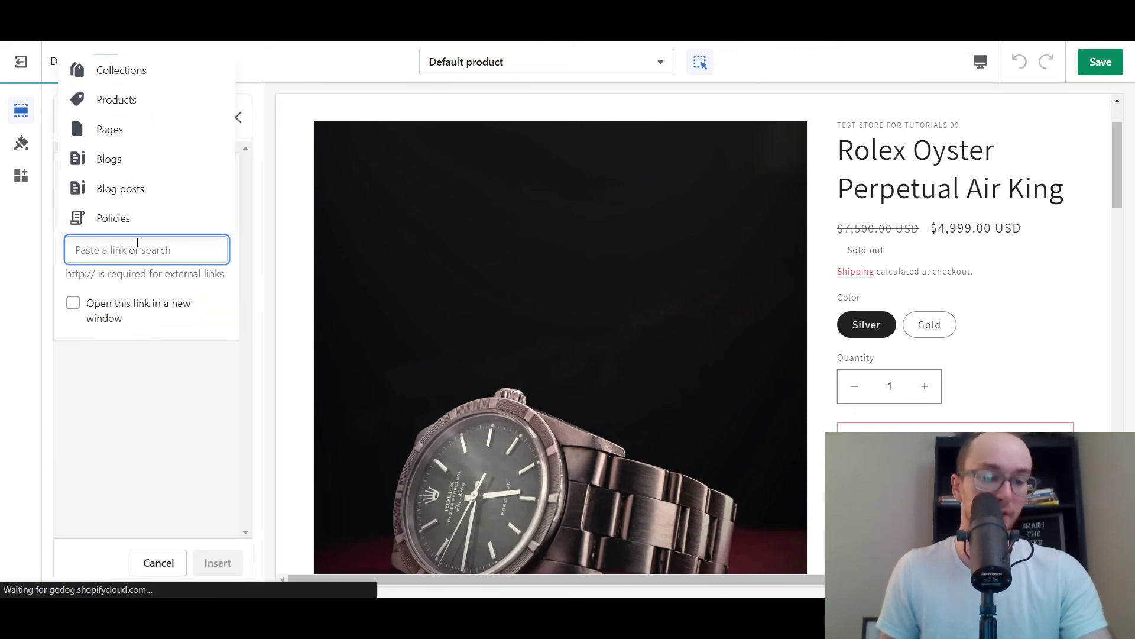
pyautogui.click(126, 225)
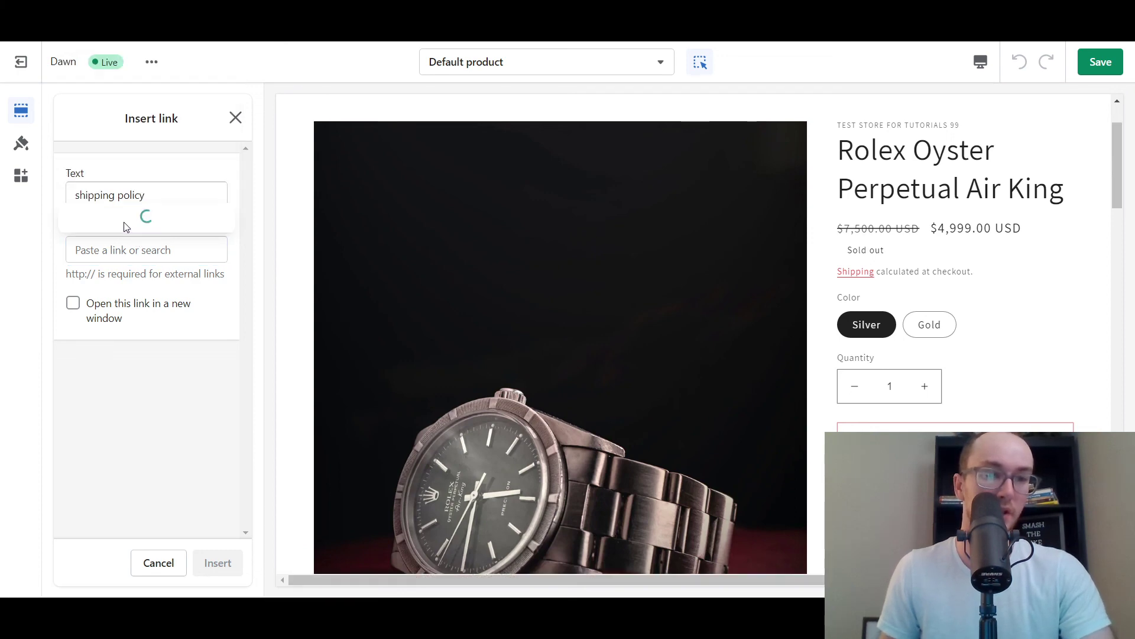
pyautogui.click(113, 188)
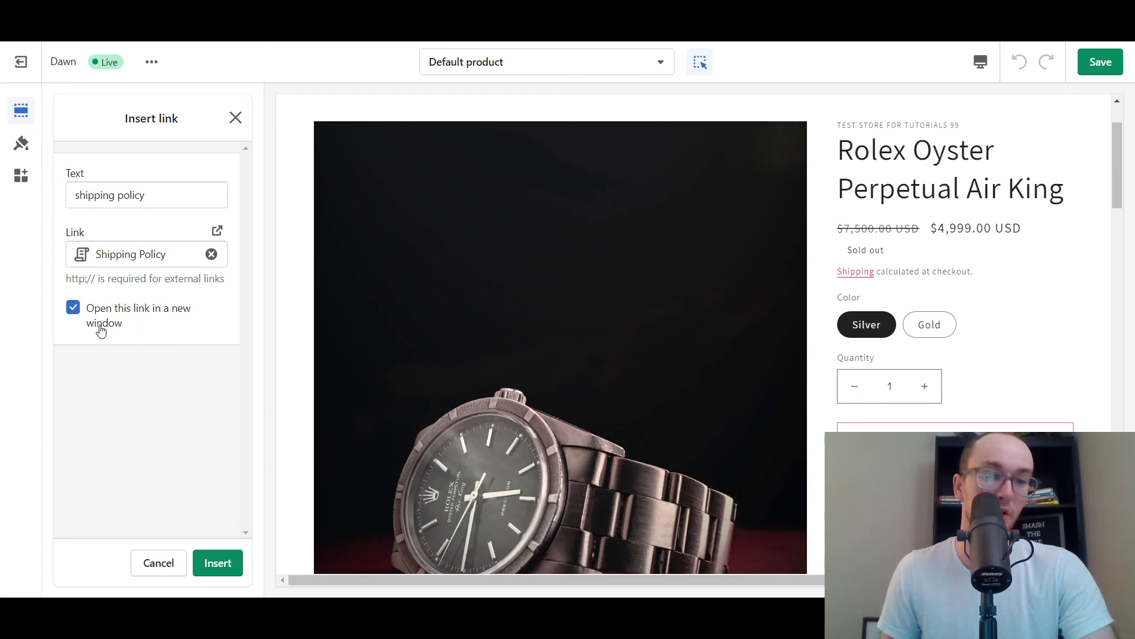
pyautogui.click(230, 566)
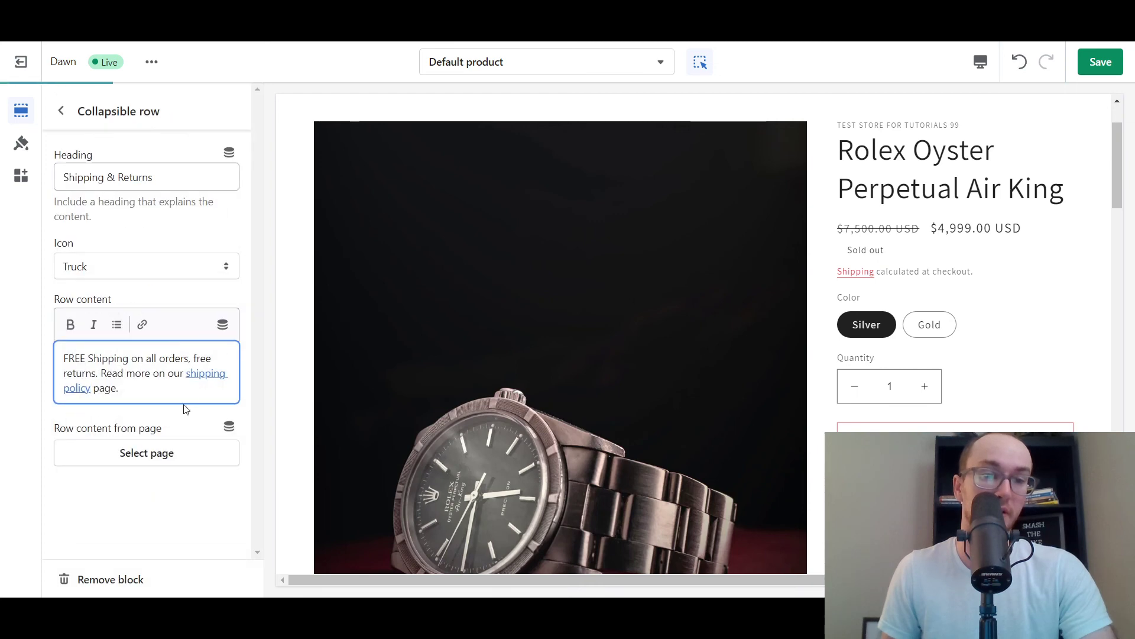
pyautogui.click(161, 388)
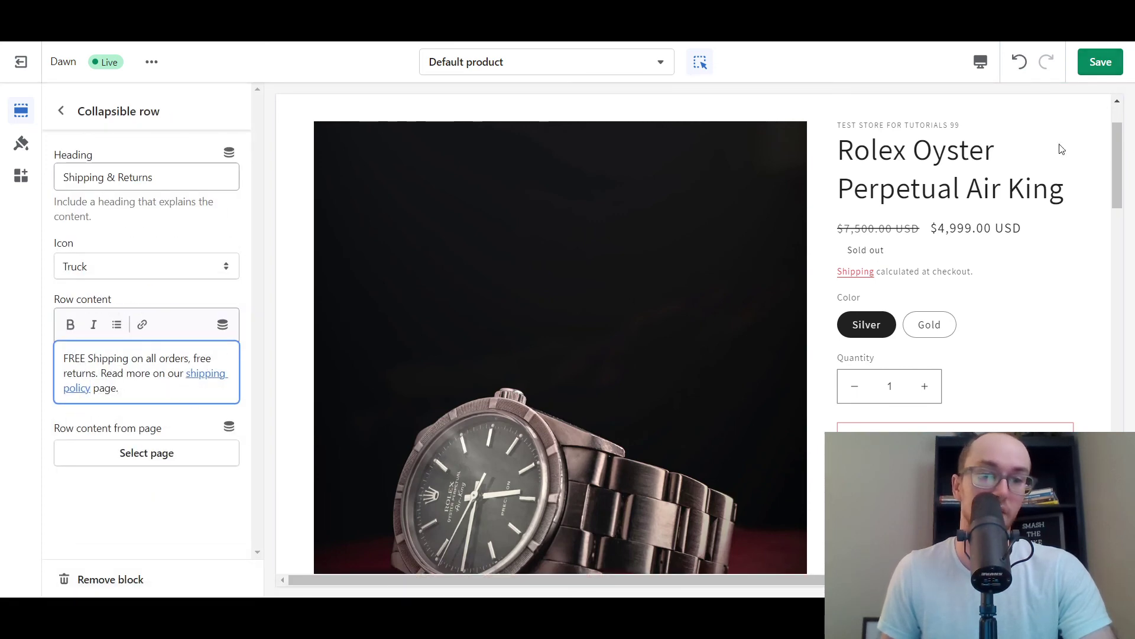
pyautogui.click(1112, 68)
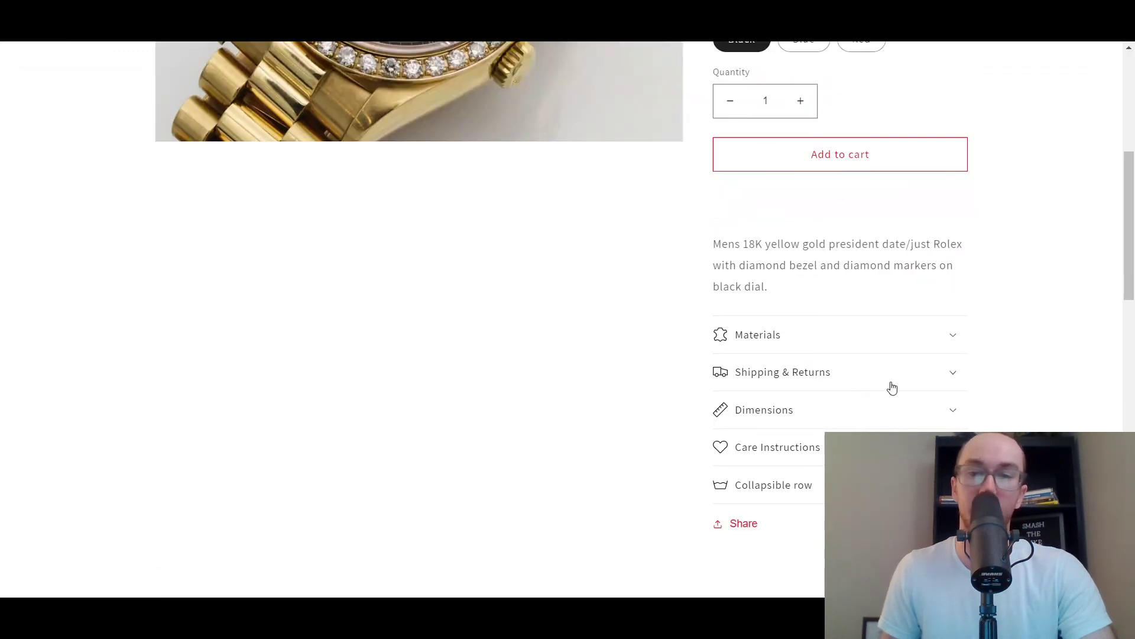
# - Expand the Shipping & Returns row on the 18K Gold Rolex Watch storefront page to check the linked text, and collapse it again
pyautogui.click(890, 383)
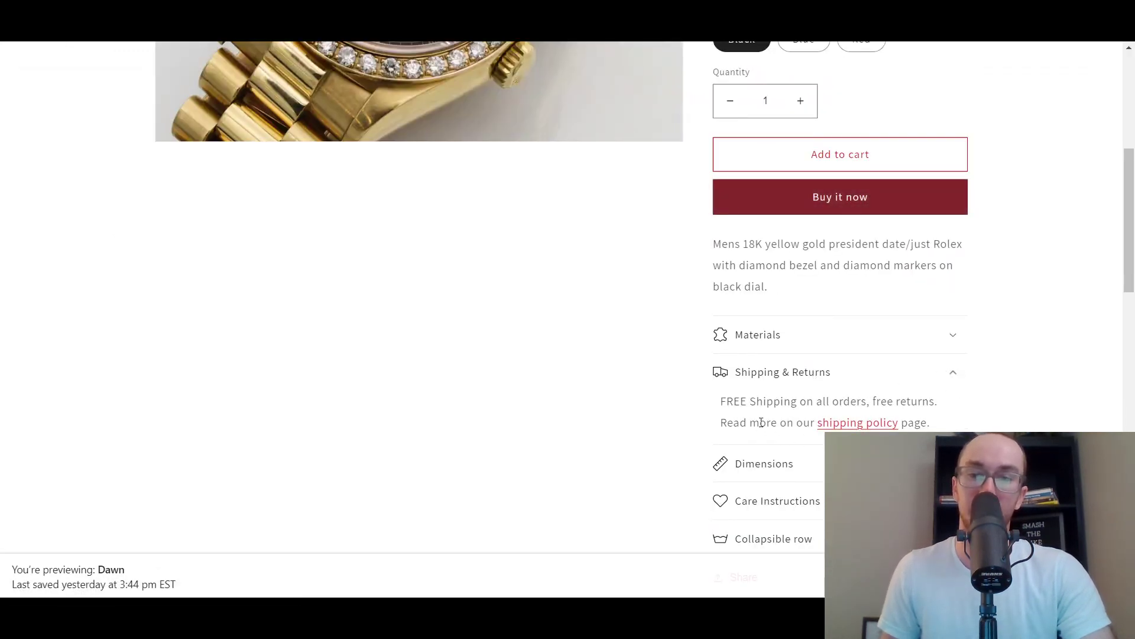
pyautogui.click(936, 372)
pyautogui.scroll(-2, 1129, 279)
pyautogui.scroll(3, 1129, 279)
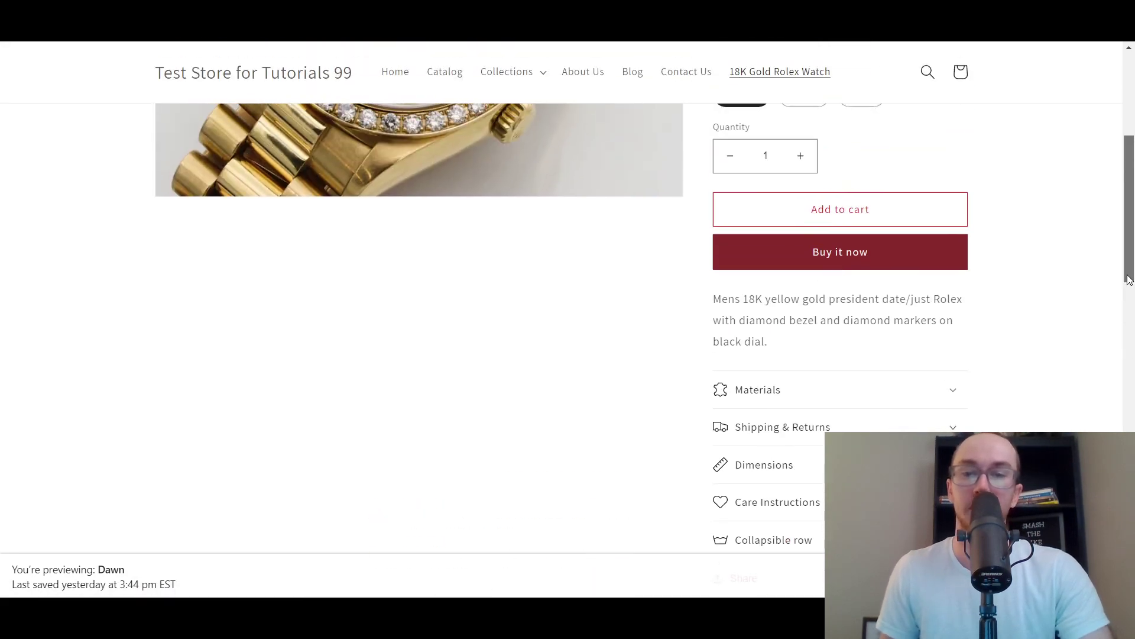
# - Open and close the Shipping & Returns, Materials and Dimensions rows on the 18K Gold Rolex Watch page to review their content
pyautogui.scroll(-1, 1130, 279)
pyautogui.click(791, 382)
pyautogui.click(791, 382)
pyautogui.click(770, 335)
pyautogui.click(770, 335)
pyautogui.click(757, 418)
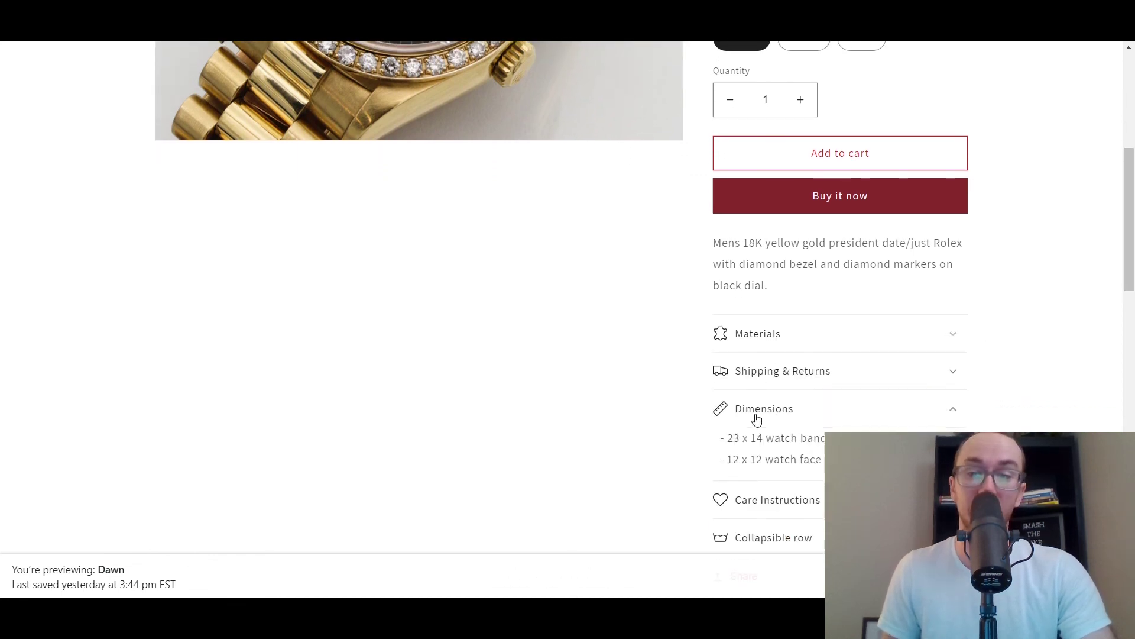
pyautogui.click(757, 419)
pyautogui.scroll(6, 1092, 245)
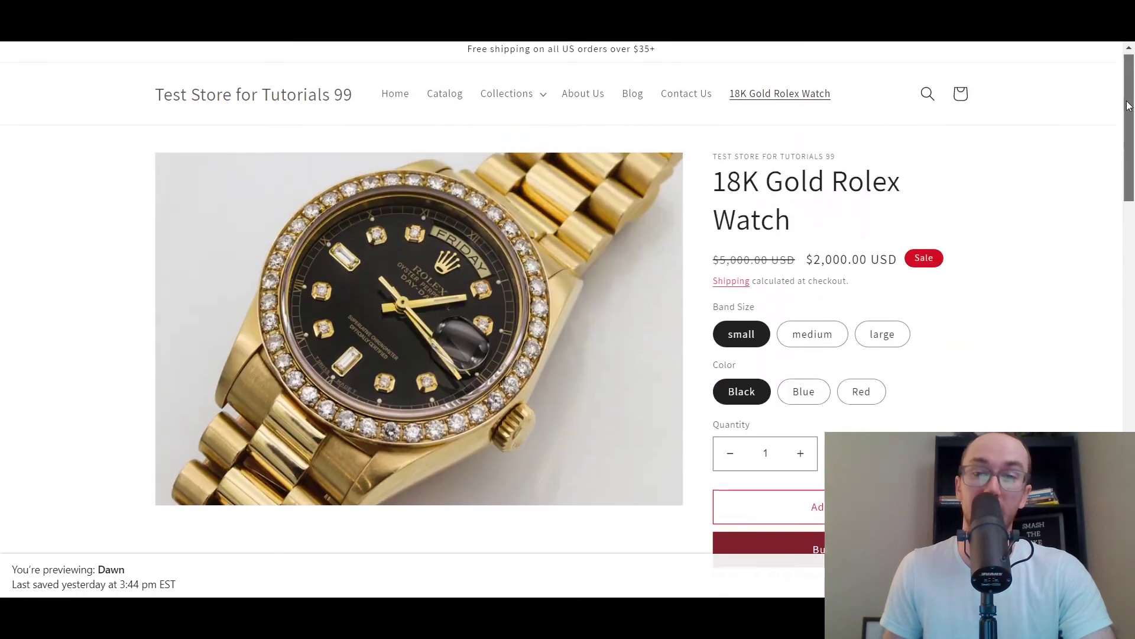
pyautogui.scroll(-10, 1064, 249)
pyautogui.scroll(4, 1115, 236)
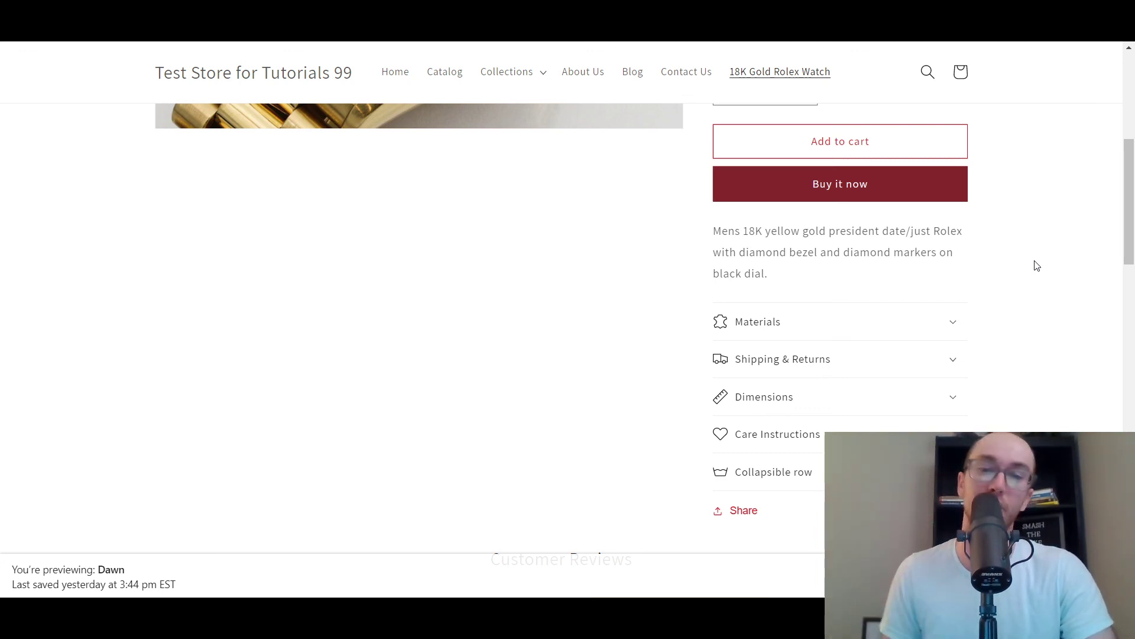
pyautogui.moveTo(1127, 235); pyautogui.dragTo(1128, 260)
pyautogui.moveTo(1129, 220); pyautogui.dragTo(1129, 126)
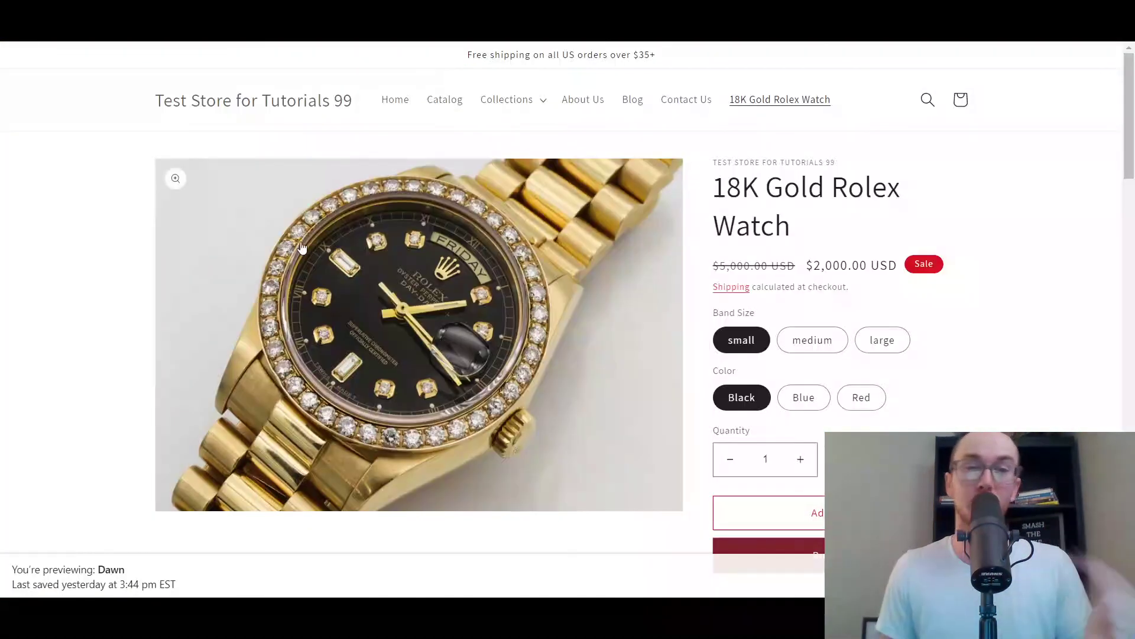
pyautogui.scroll(-3, 1131, 222)
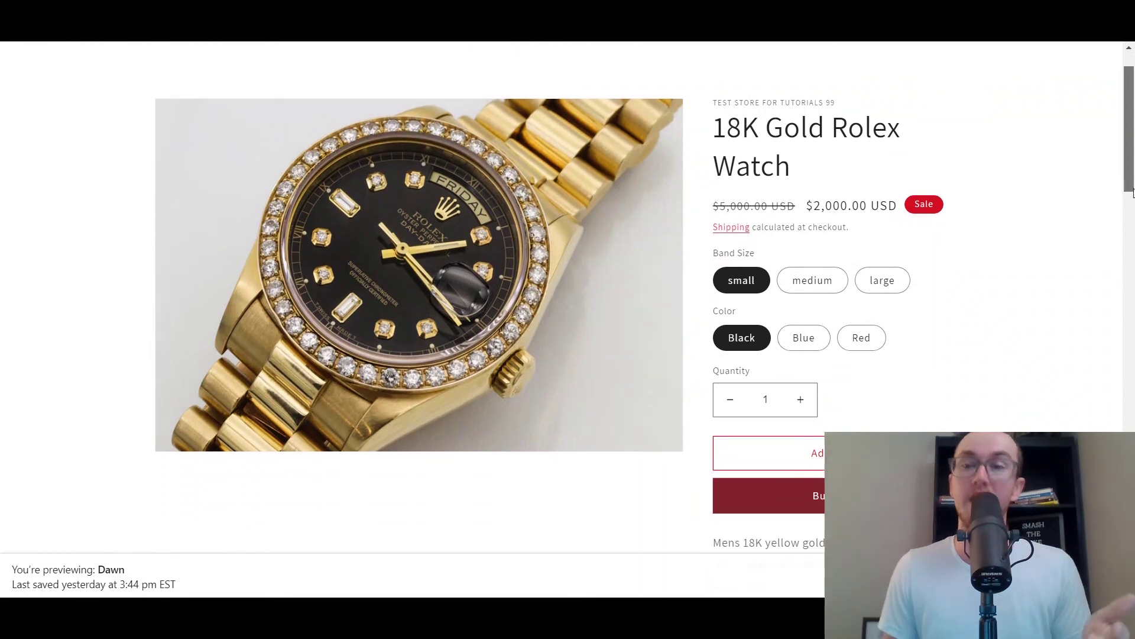
pyautogui.scroll(-5, 1130, 222)
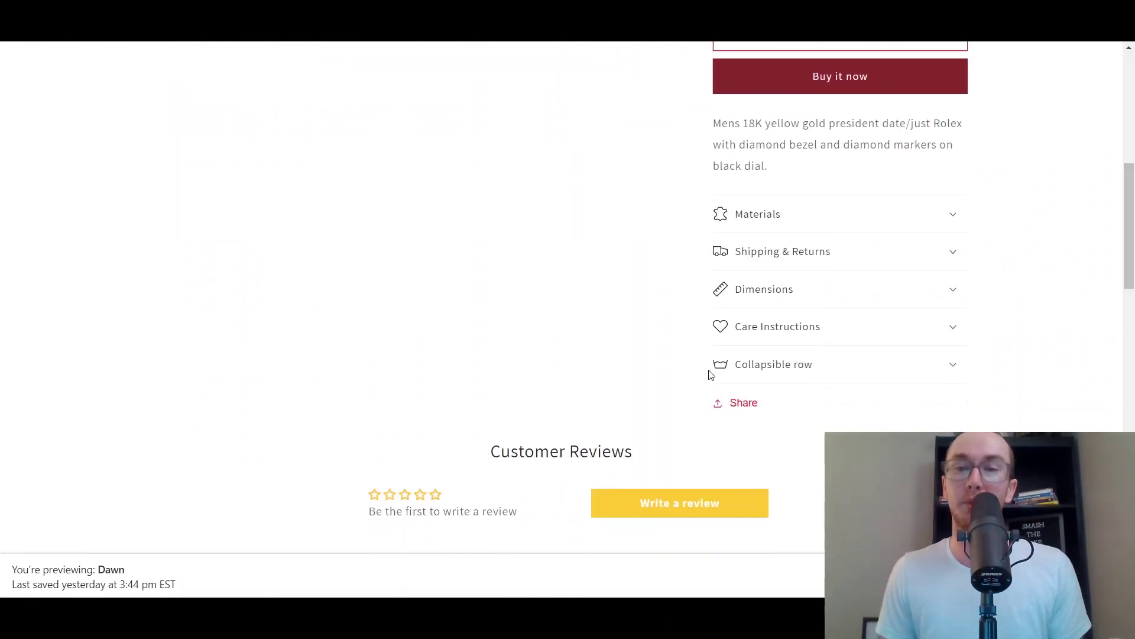
pyautogui.click(848, 287)
pyautogui.click(850, 289)
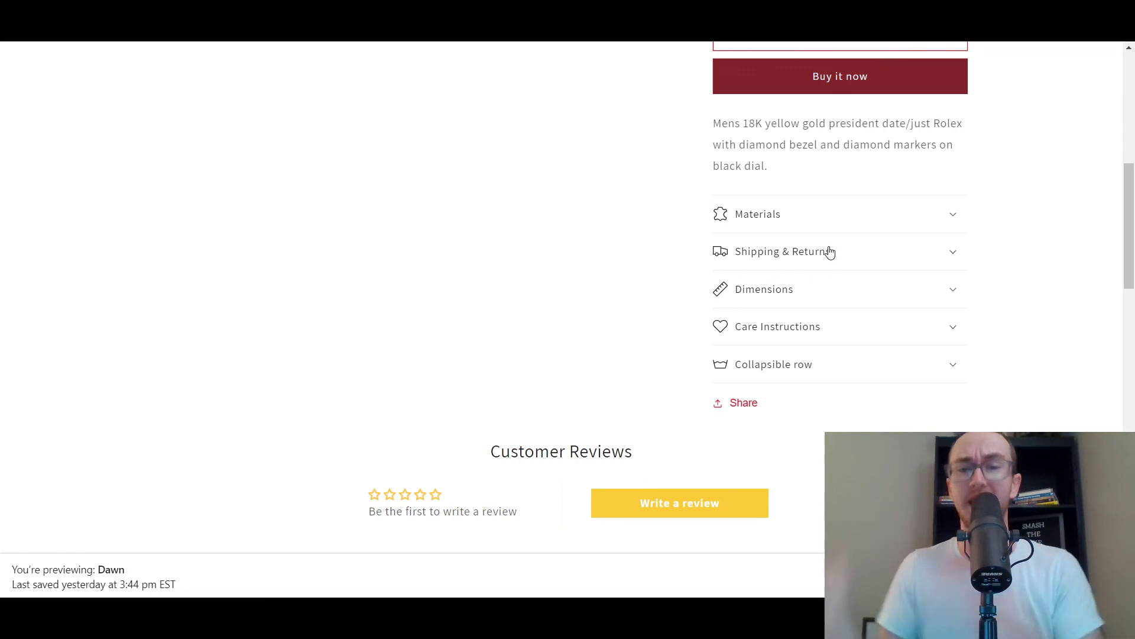
pyautogui.moveTo(1131, 258); pyautogui.dragTo(1044, 172)
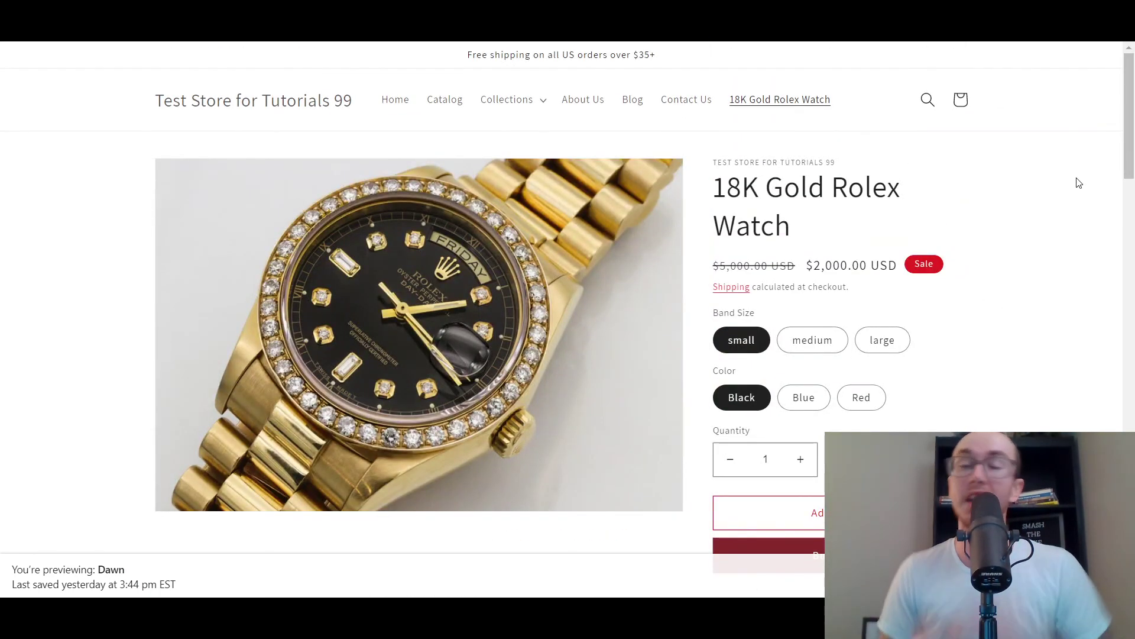